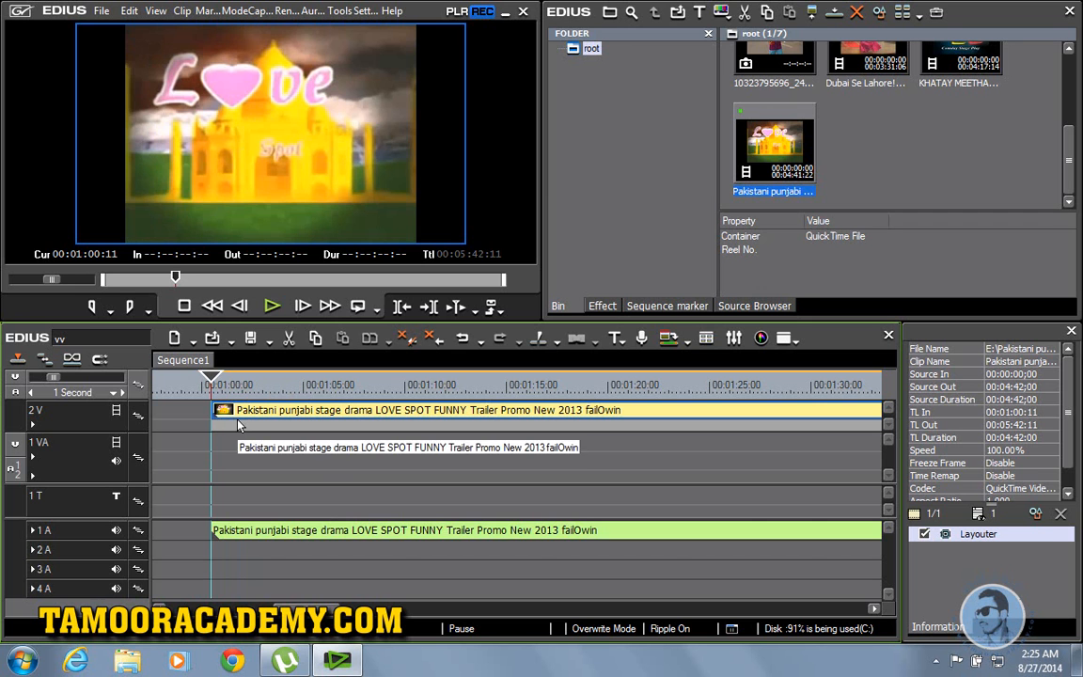
# Import naukartemaalik-back-001.jpg and Pakistani_Punjabi_Stage_Drama_New_2013_Full_length_latest.jpg from Local Disk (E:) into the bin's root folder.
pyautogui.doubleClick(855, 172)
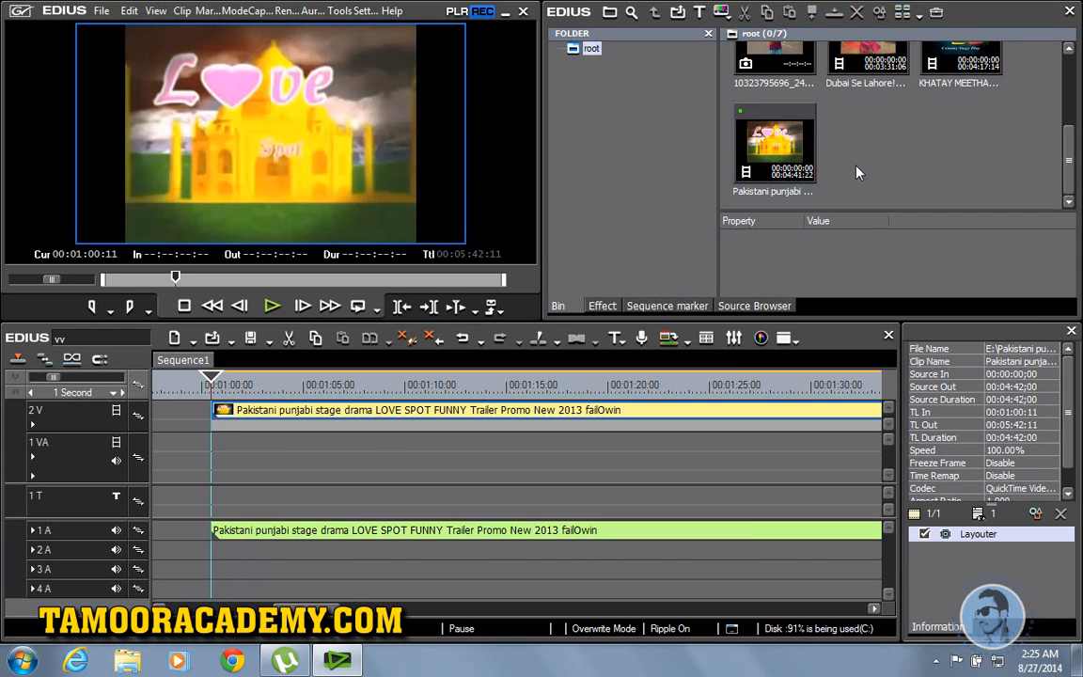
pyautogui.scroll(-10, 977, 188)
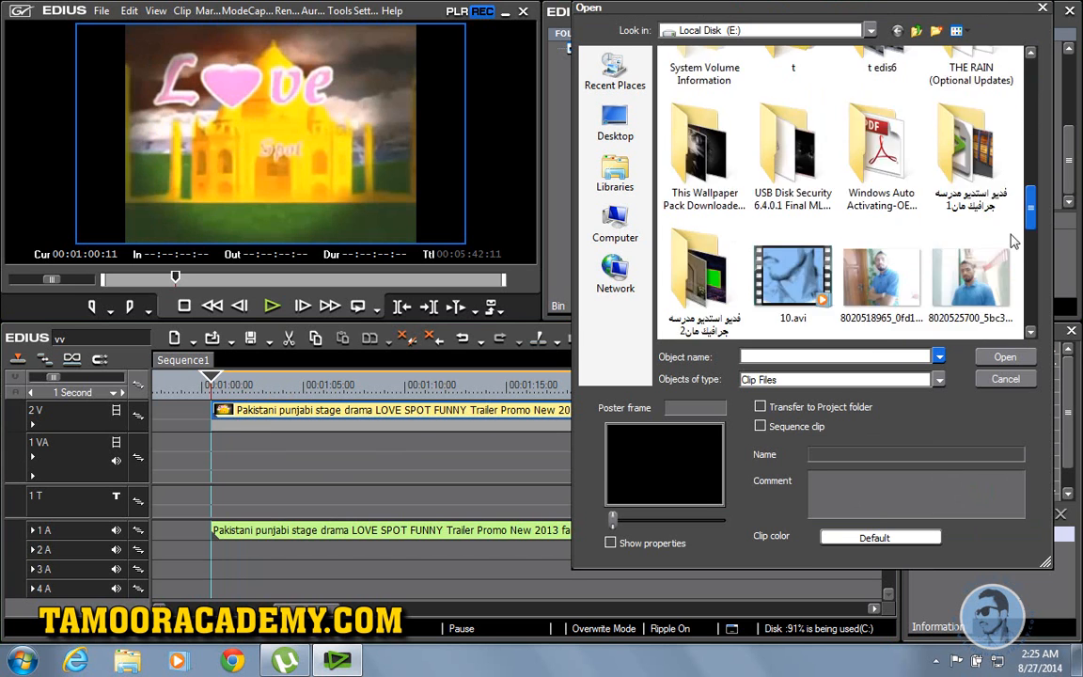
pyautogui.click(761, 165)
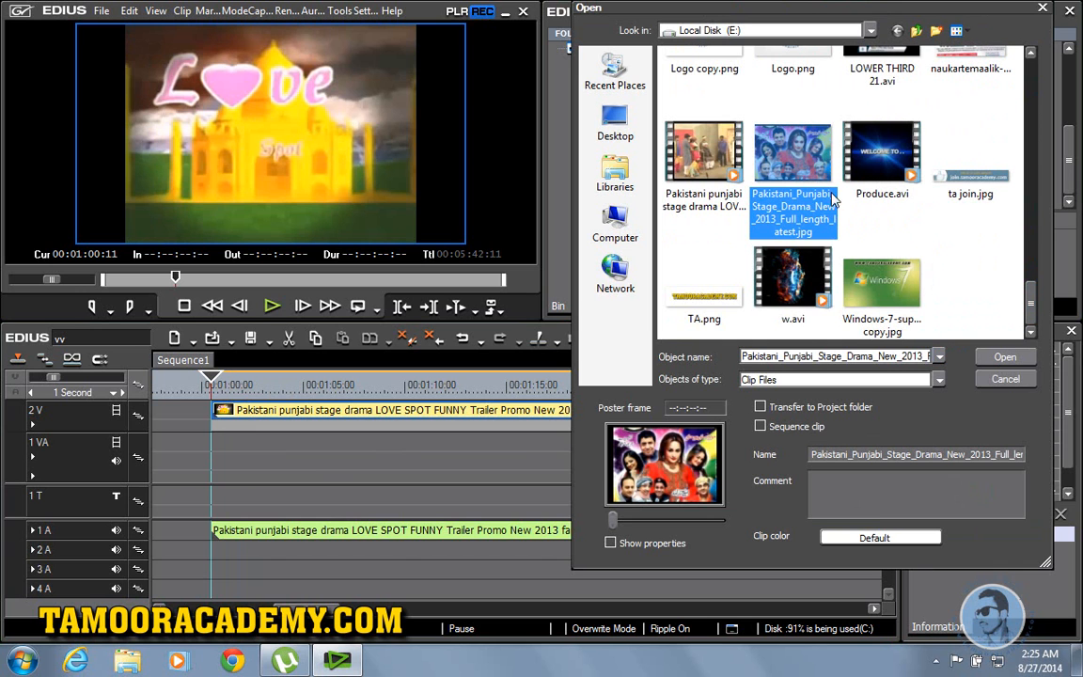
pyautogui.moveTo(1032, 299); pyautogui.dragTo(1031, 284)
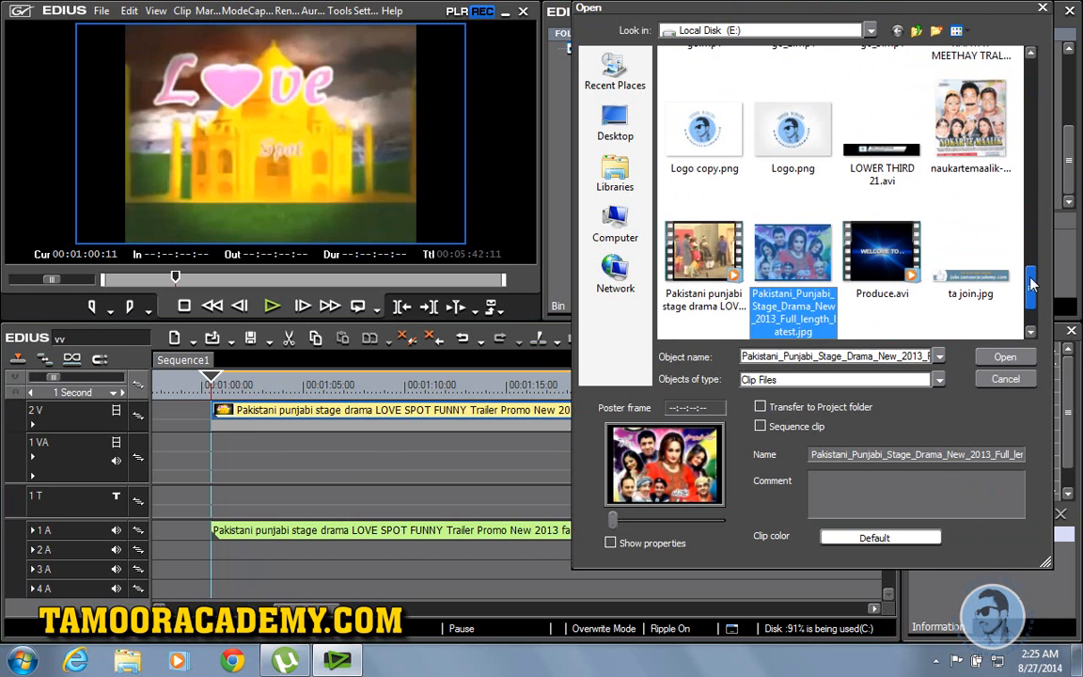
pyautogui.keyDown('ctrl'); pyautogui.click(968, 132); pyautogui.keyUp('ctrl')
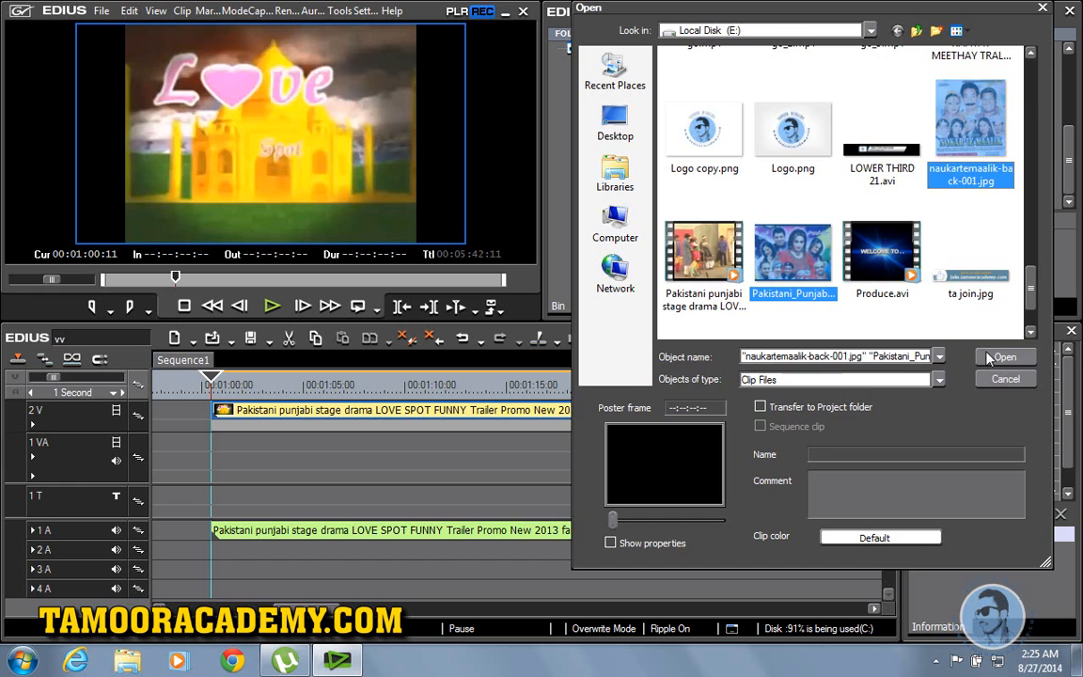
pyautogui.press('Return')
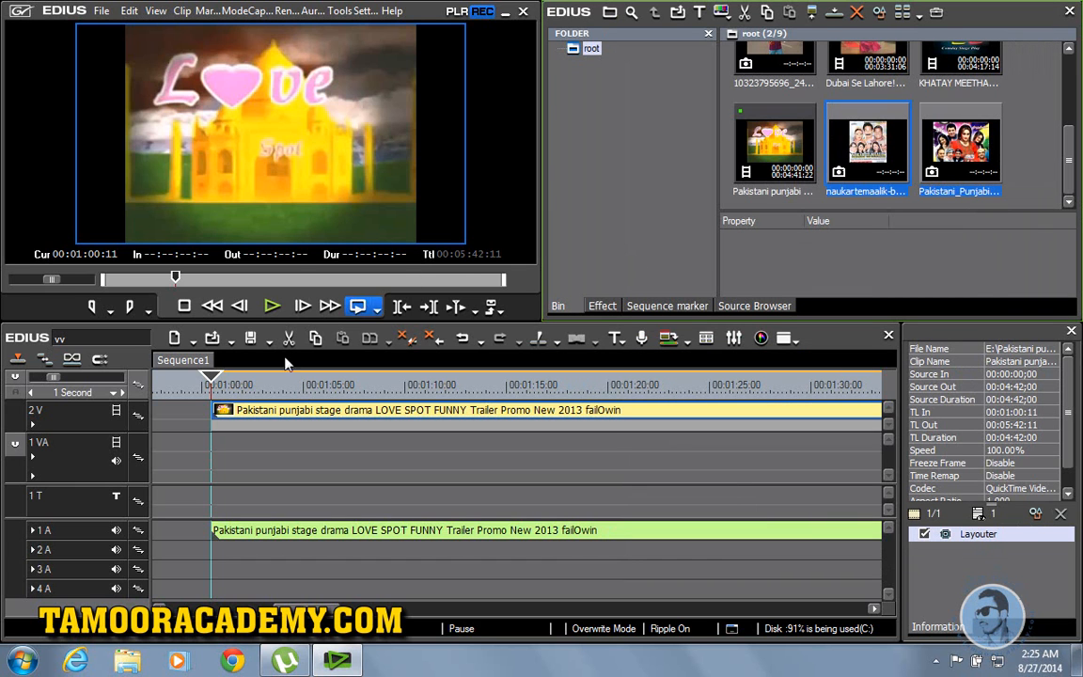
# Split the stage drama clip and its audio on the timeline at 00:01:01:22.
pyautogui.moveTo(214, 378); pyautogui.dragTo(236, 380)
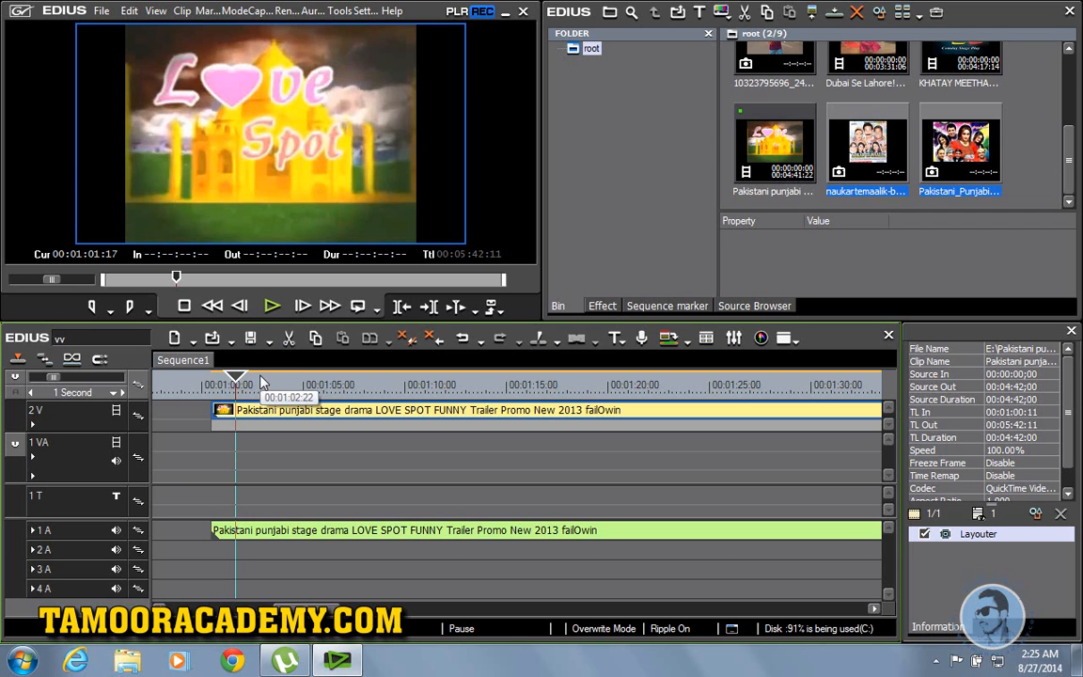
pyautogui.doubleClick(309, 315)
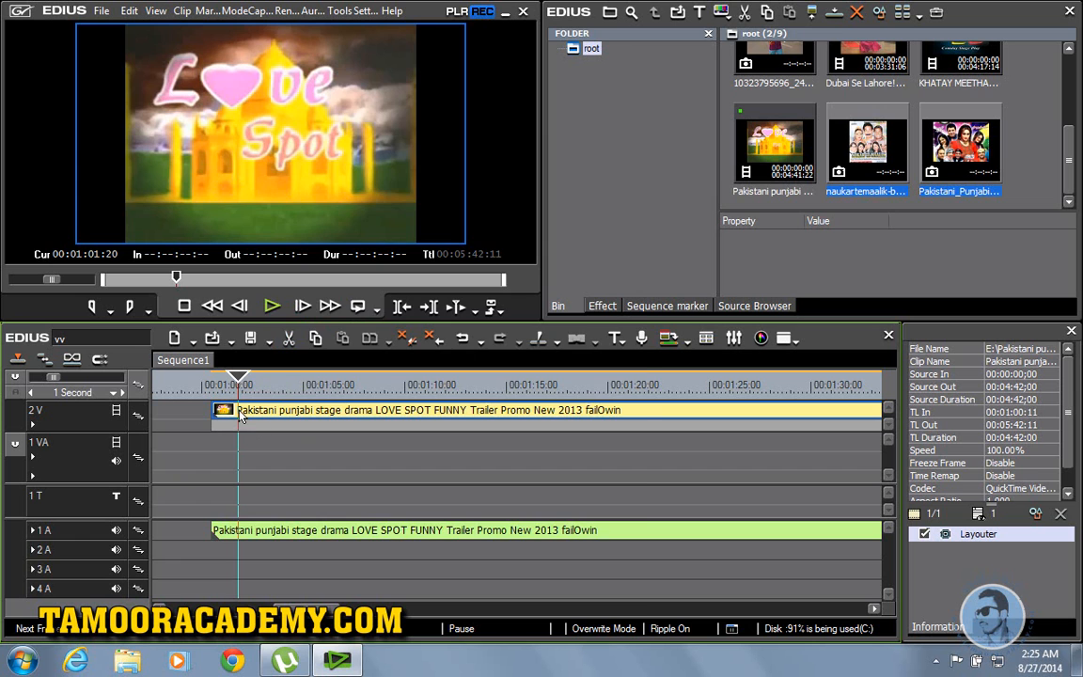
pyautogui.rightClick(239, 412)
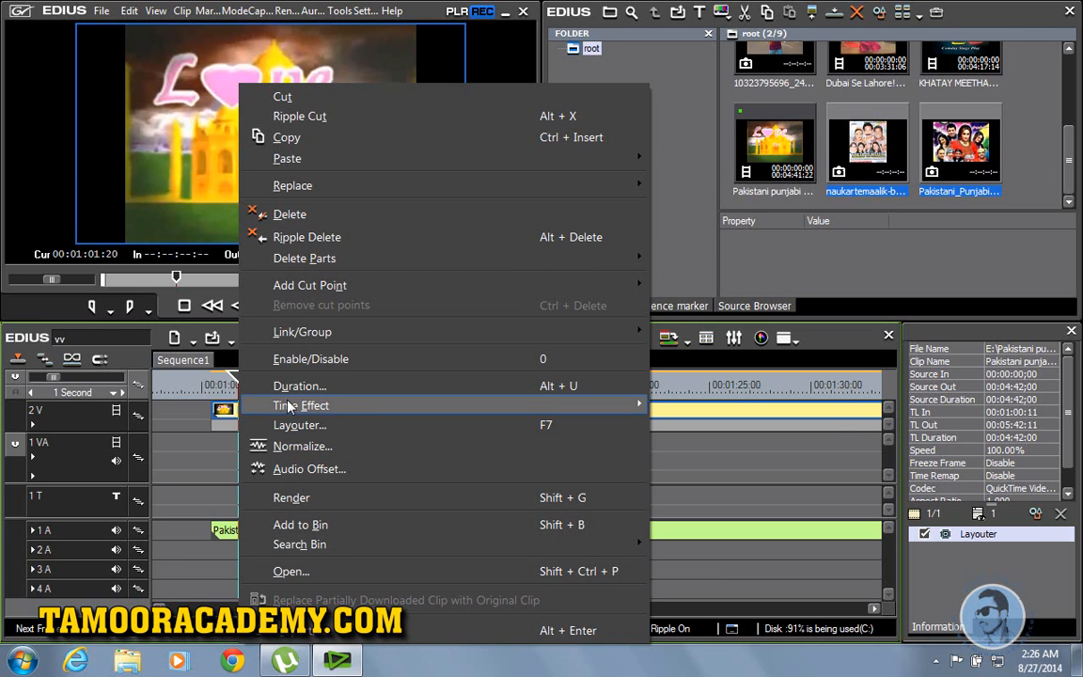
pyautogui.moveTo(315, 406)
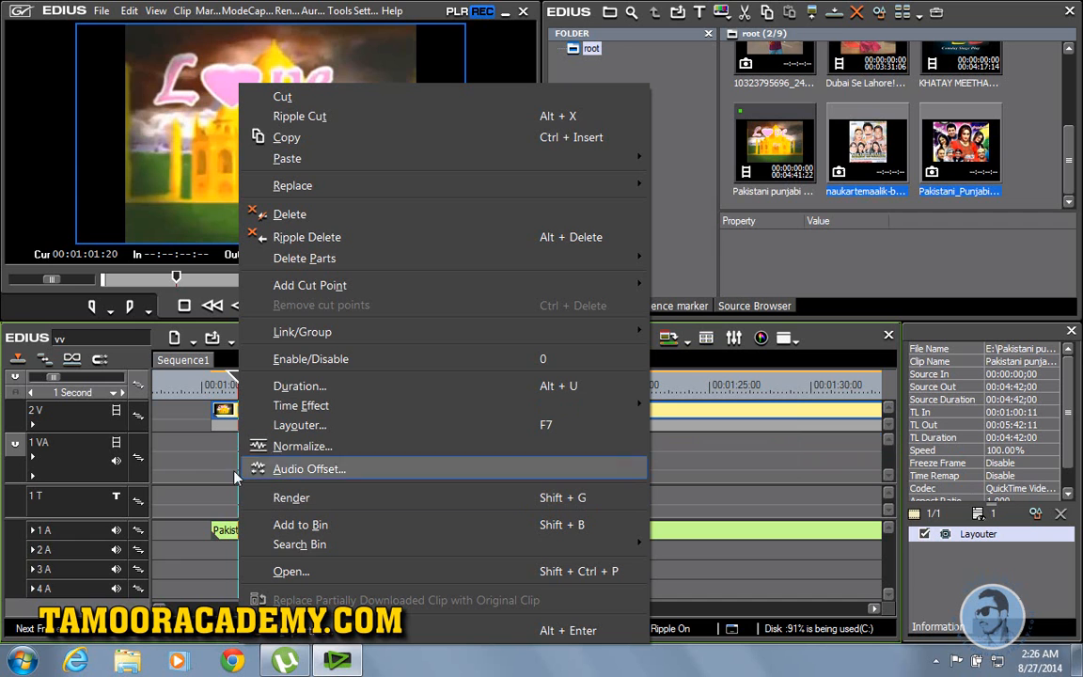
pyautogui.click(184, 471)
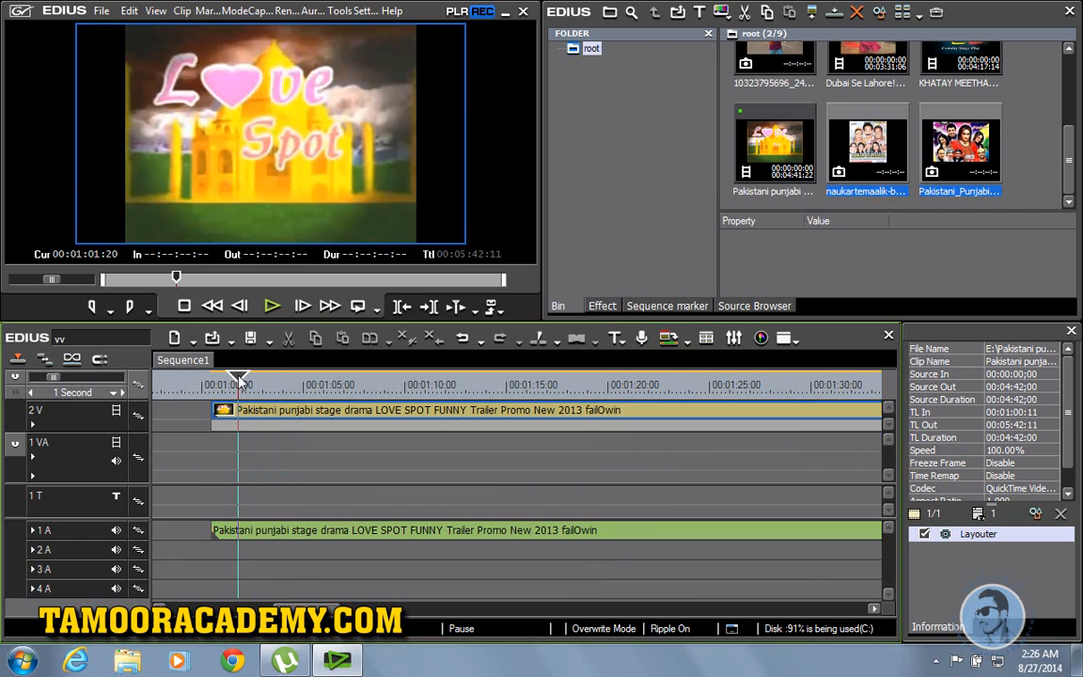
pyautogui.click(242, 385)
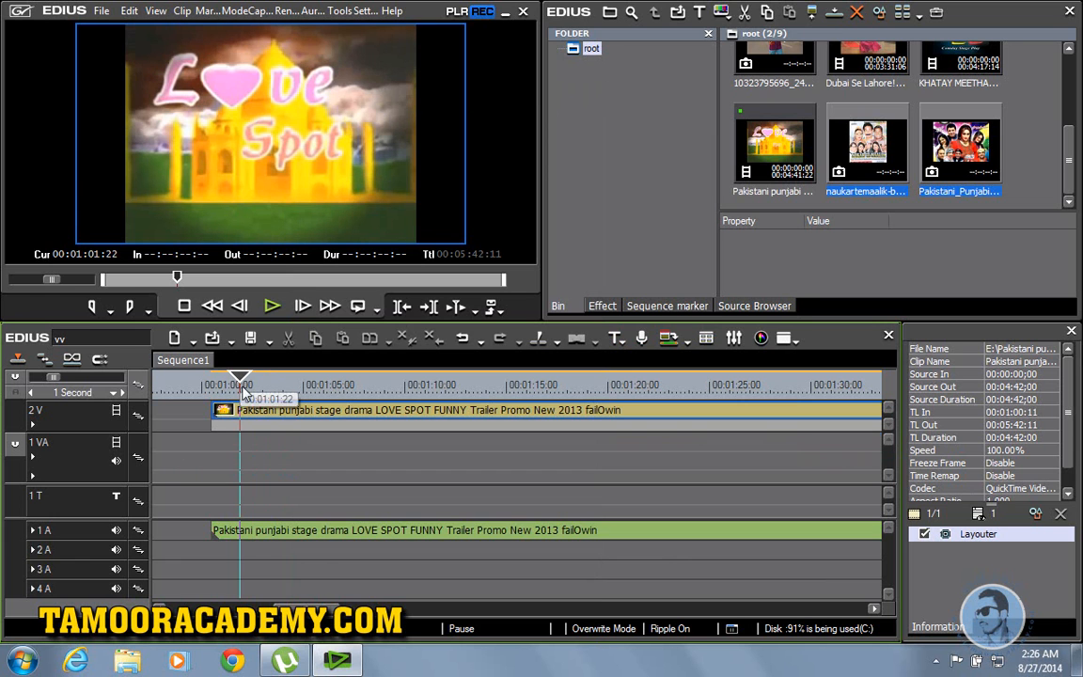
pyautogui.press('c')
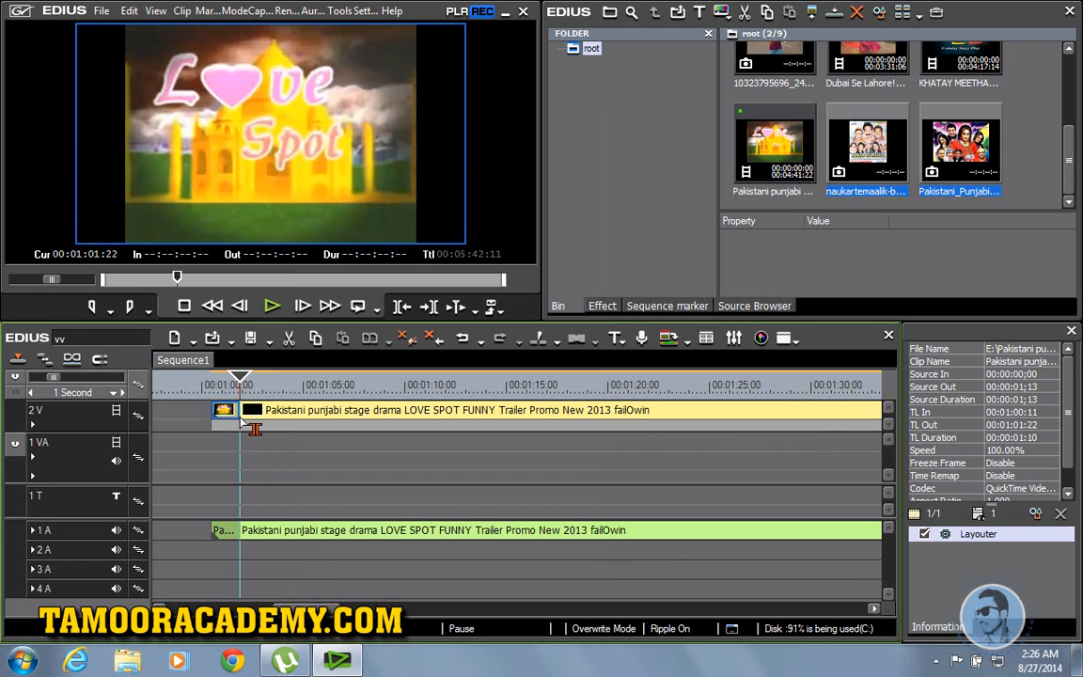
# Delete the short piece of the drama clip before the 00:01:01:22 cut, leaving the rest in place.
pyautogui.hotkey('ctrl', 'p')
pyautogui.moveTo(224, 382); pyautogui.dragTo(243, 381)
pyautogui.hotkey('ctrl', 'z')
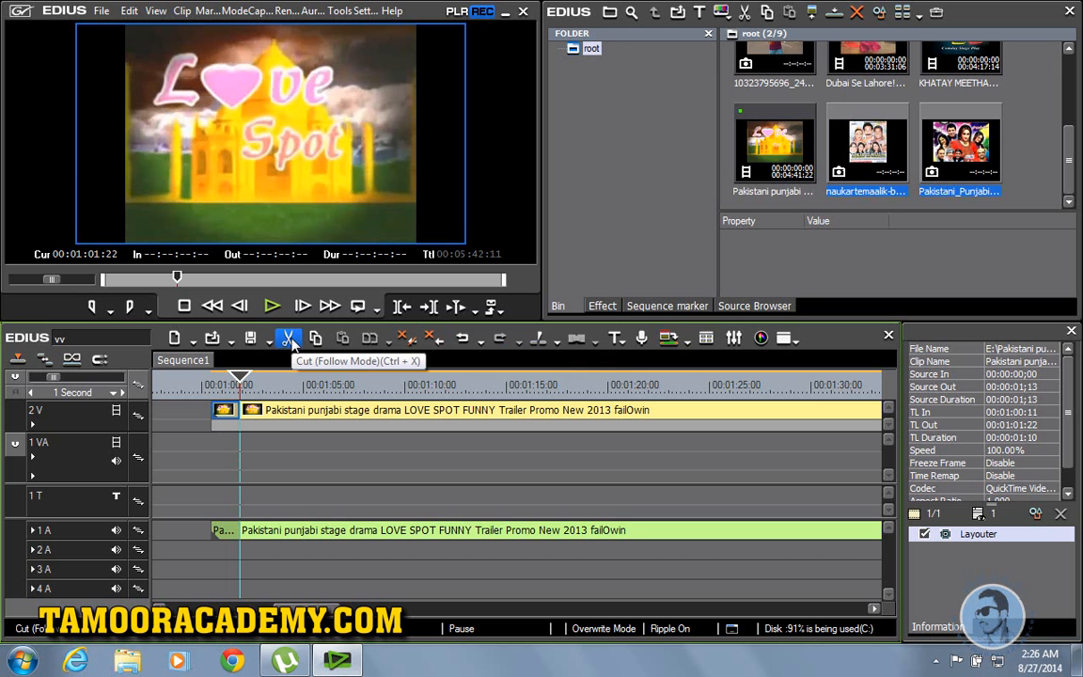
pyautogui.rightClick(229, 417)
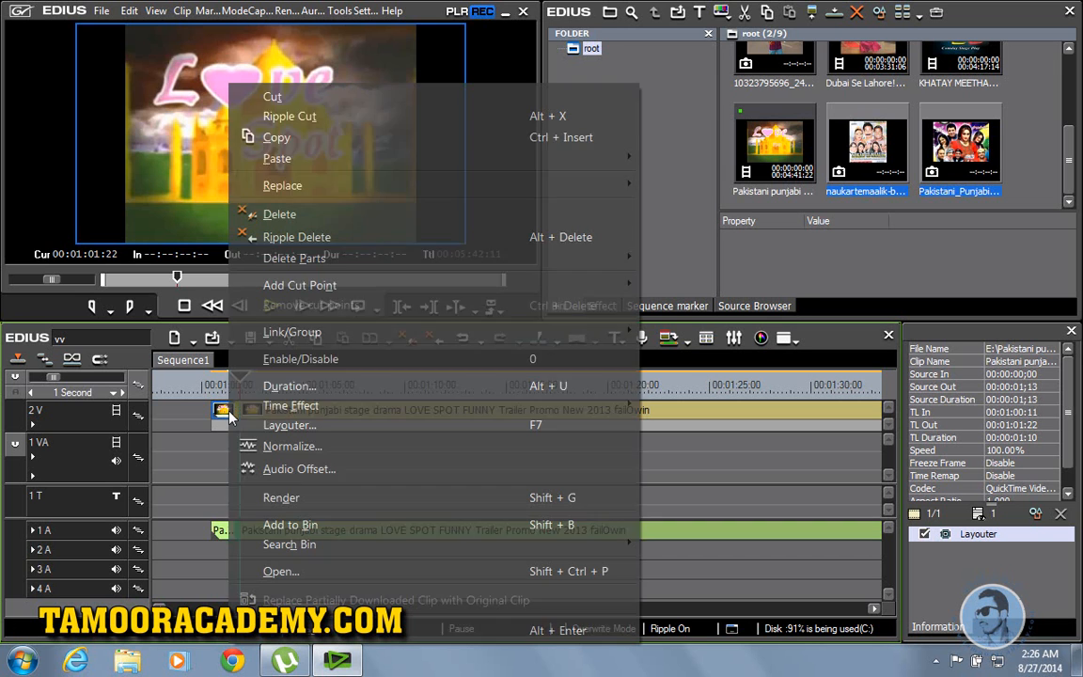
pyautogui.click(304, 215)
# Split the drama clip at 00:01:02:23 and delete the short piece before the cut.
pyautogui.moveTo(240, 377); pyautogui.dragTo(262, 378)
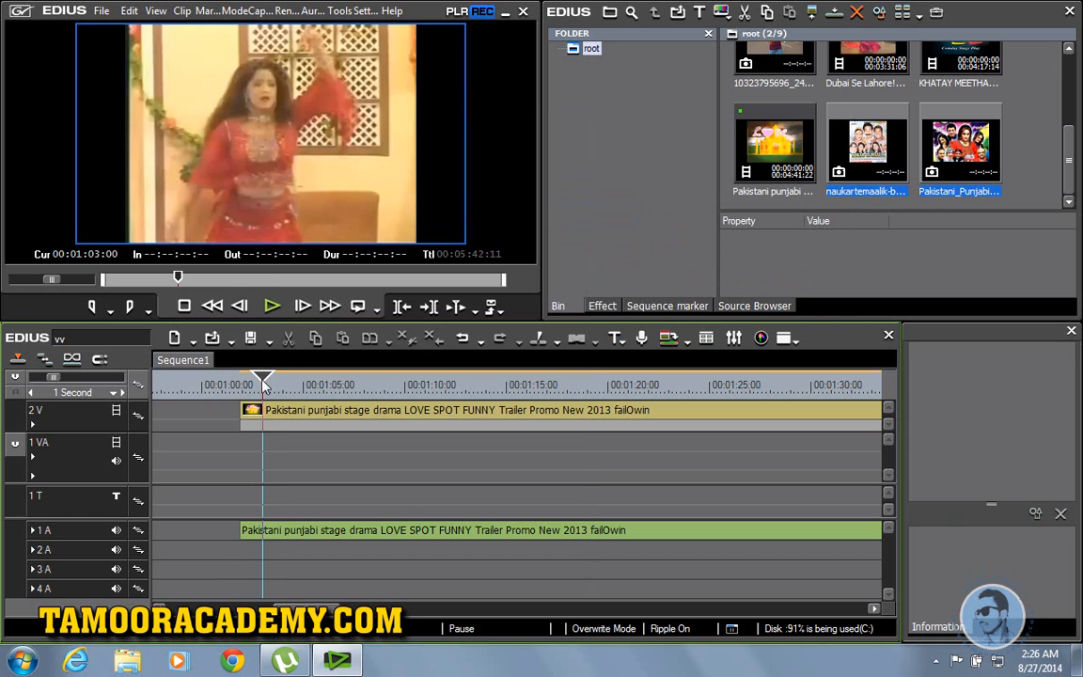
pyautogui.click(263, 382)
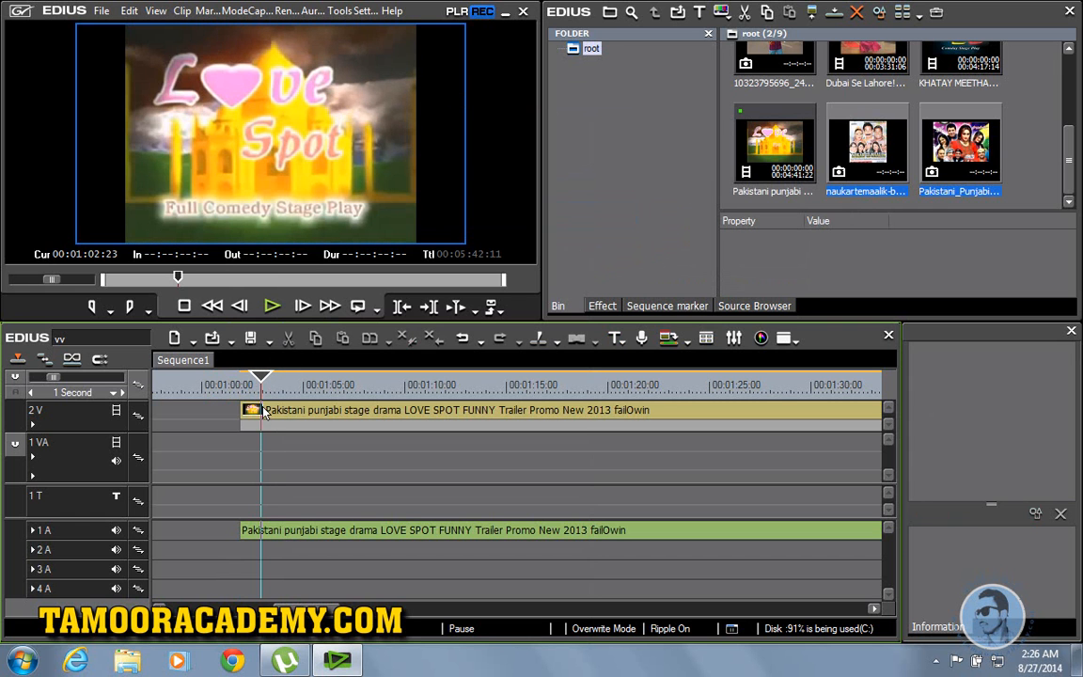
pyautogui.click(262, 414)
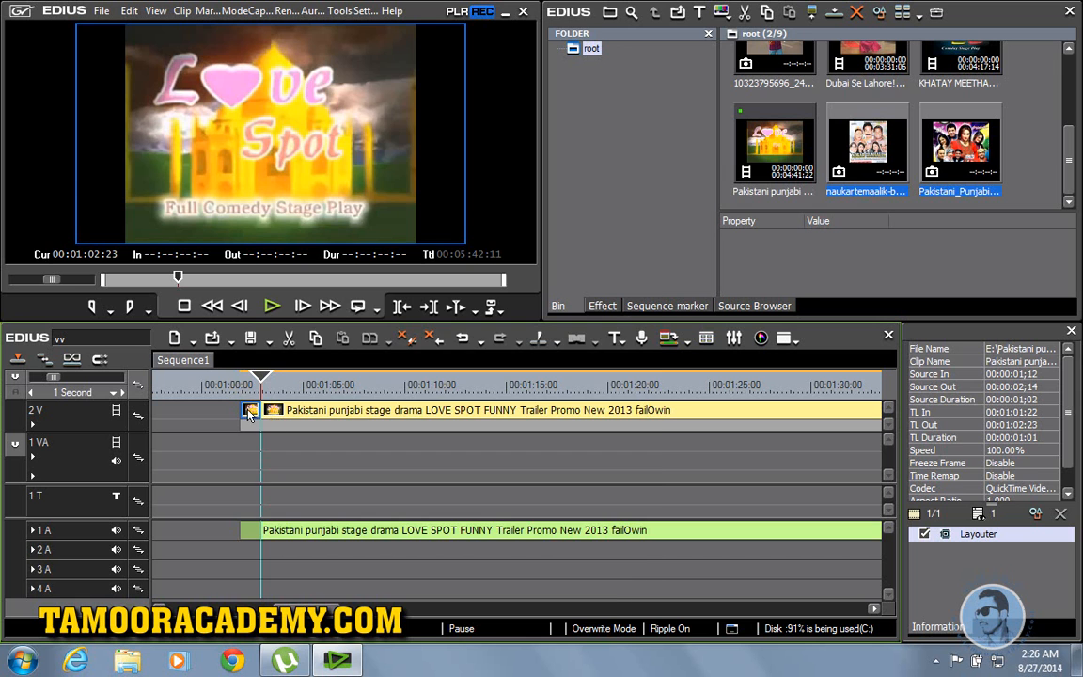
pyautogui.rightClick(247, 413)
pyautogui.click(288, 215)
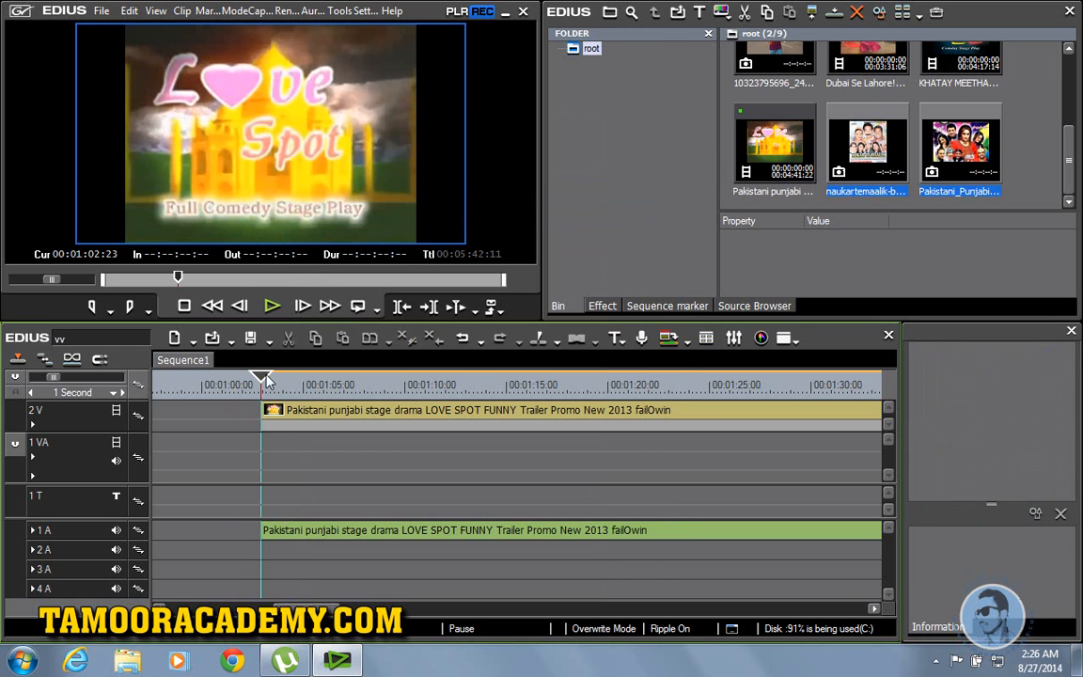
# Split the drama clip at 00:01:04:12, where the dance footage plays, and delete the remaining title piece before it.
pyautogui.moveTo(263, 379); pyautogui.dragTo(293, 382)
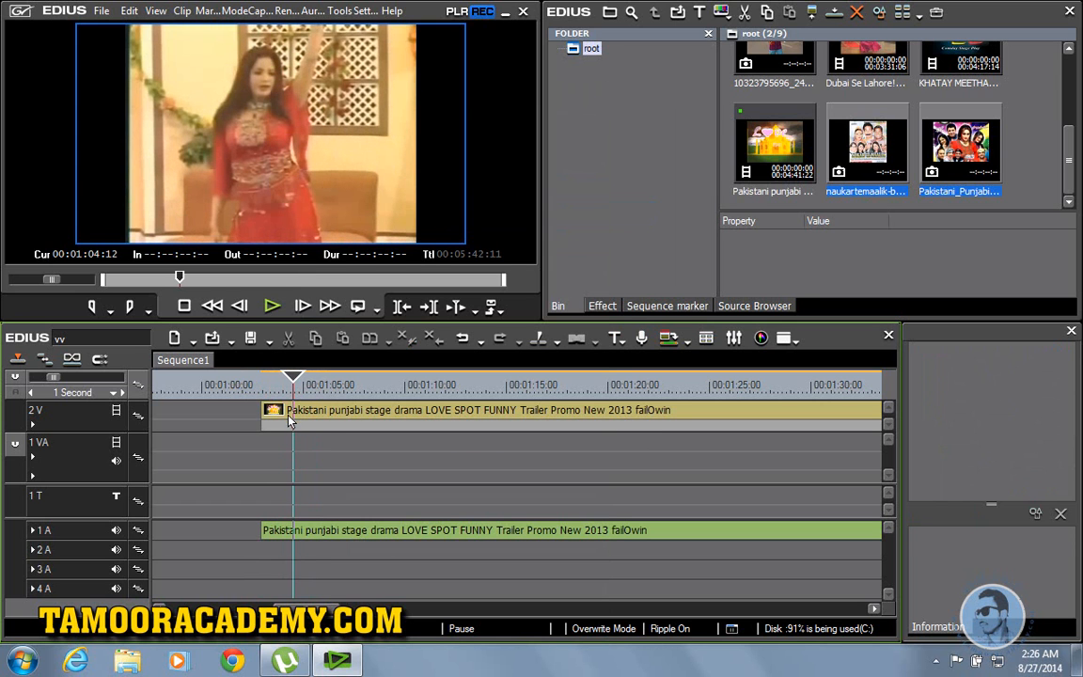
pyautogui.click(289, 419)
pyautogui.press('c')
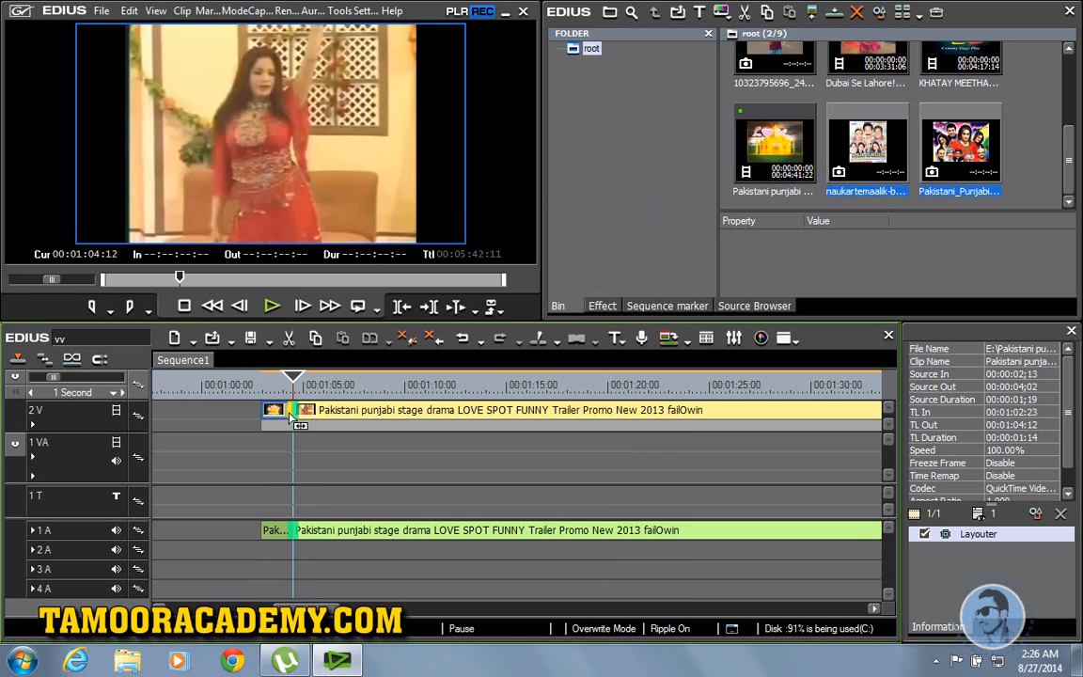
pyautogui.rightClick(280, 417)
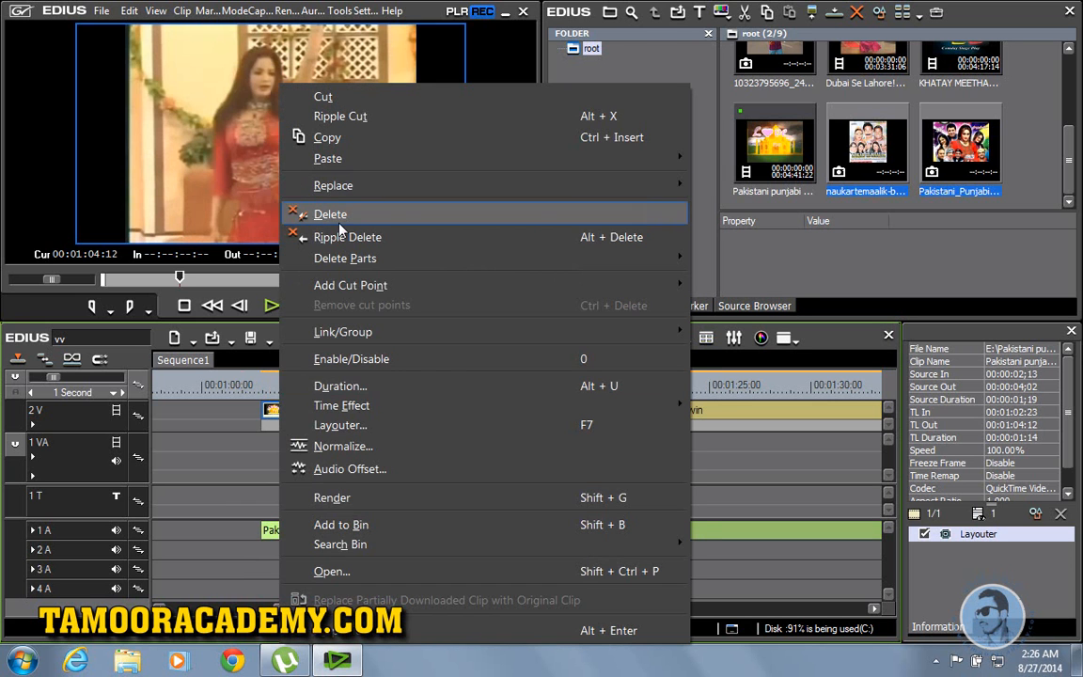
pyautogui.click(308, 209)
# Move the trimmed drama clip with its audio toward the timeline start so that it begins at about 00:00:08:19.
pyautogui.click(374, 410)
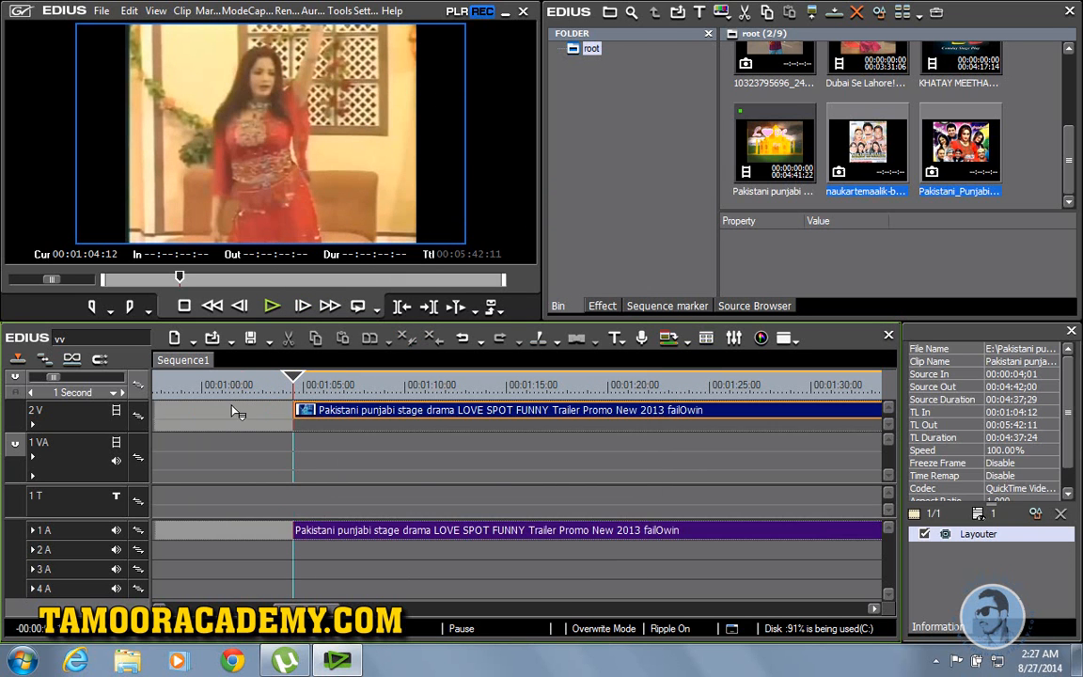
pyautogui.moveTo(223, 407); pyautogui.dragTo(222, 408)
pyautogui.moveTo(315, 608); pyautogui.dragTo(279, 607)
pyautogui.moveTo(683, 416); pyautogui.dragTo(292, 419)
pyautogui.moveTo(282, 607); pyautogui.dragTo(260, 608)
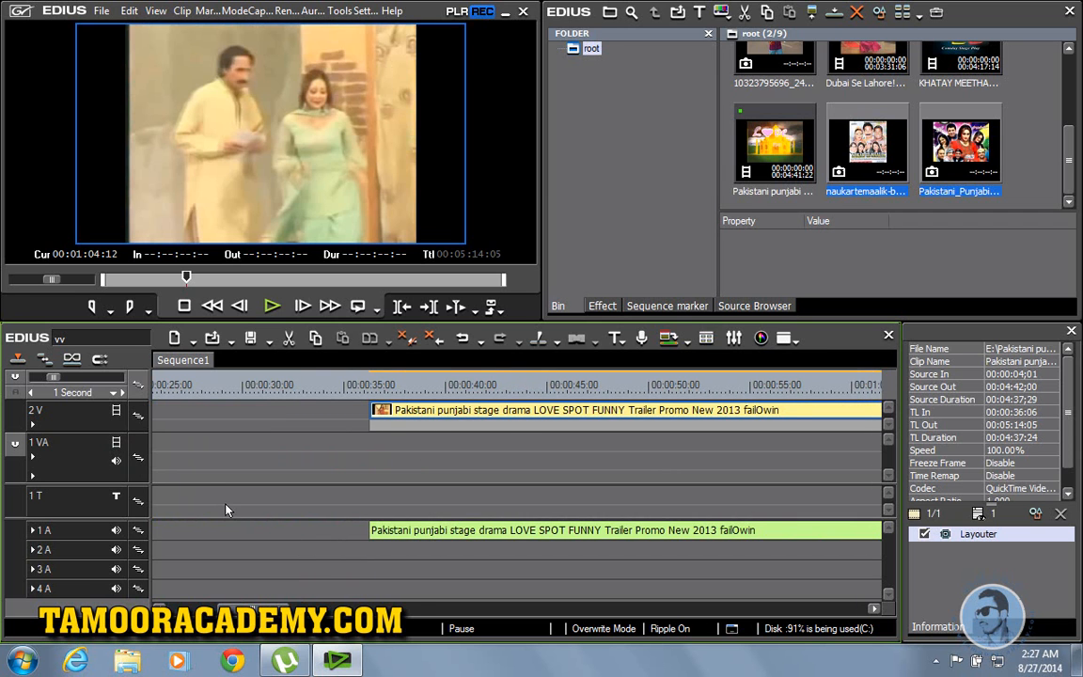
pyautogui.scroll(-5, 225, 510)
pyautogui.scroll(-2, 226, 510)
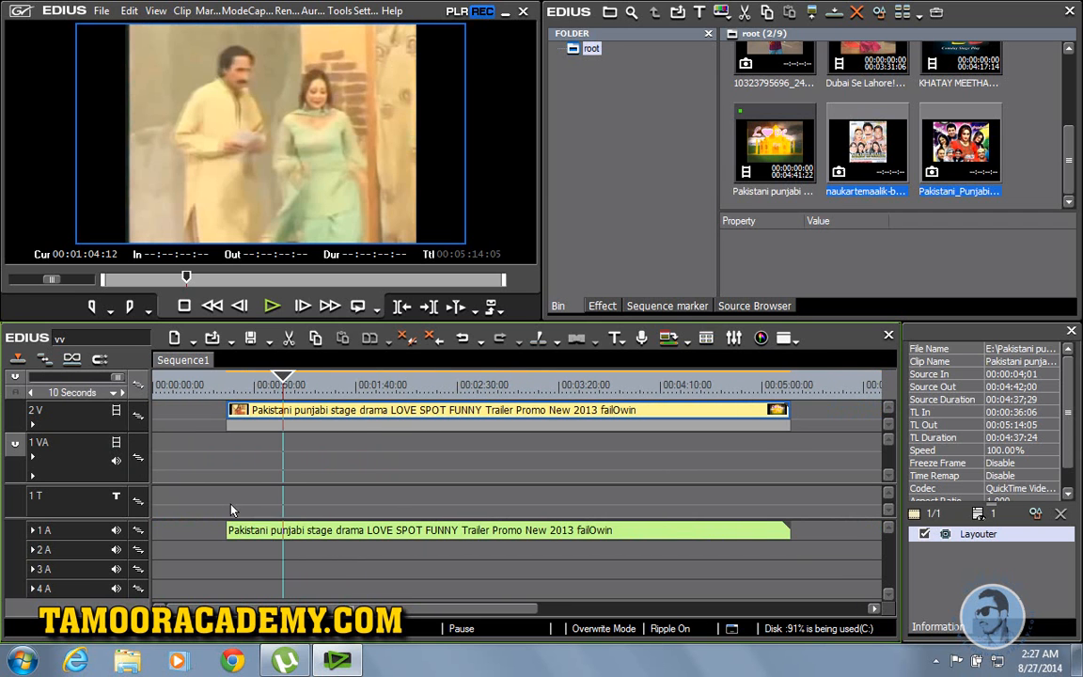
pyautogui.click(238, 413)
pyautogui.moveTo(254, 501); pyautogui.dragTo(253, 501)
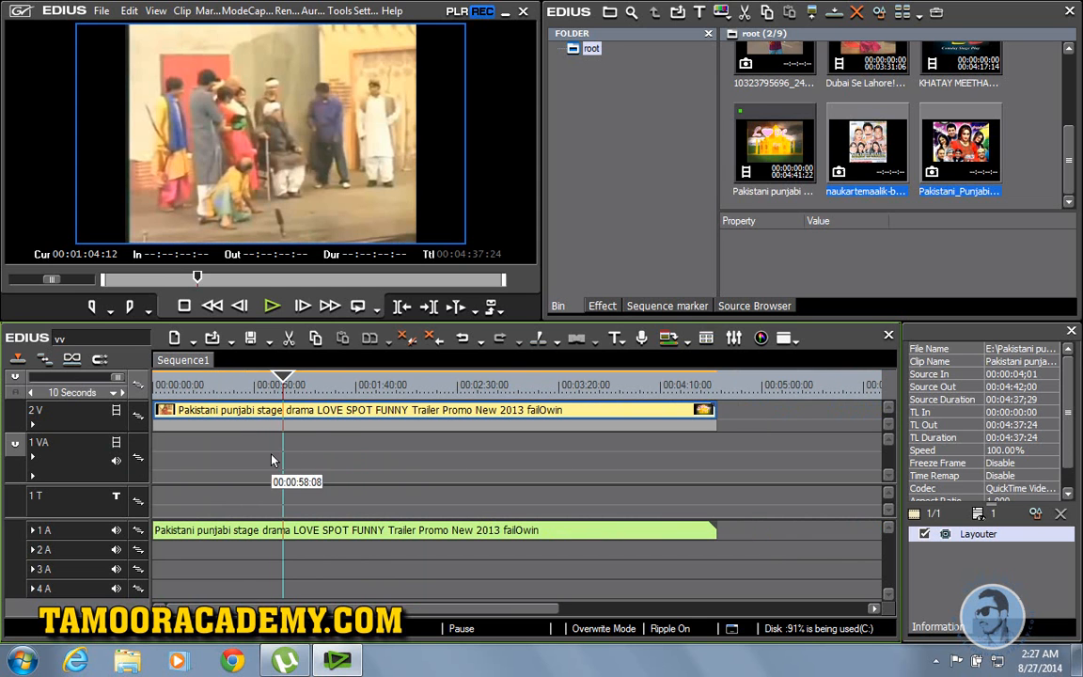
pyautogui.moveTo(241, 415); pyautogui.dragTo(259, 416)
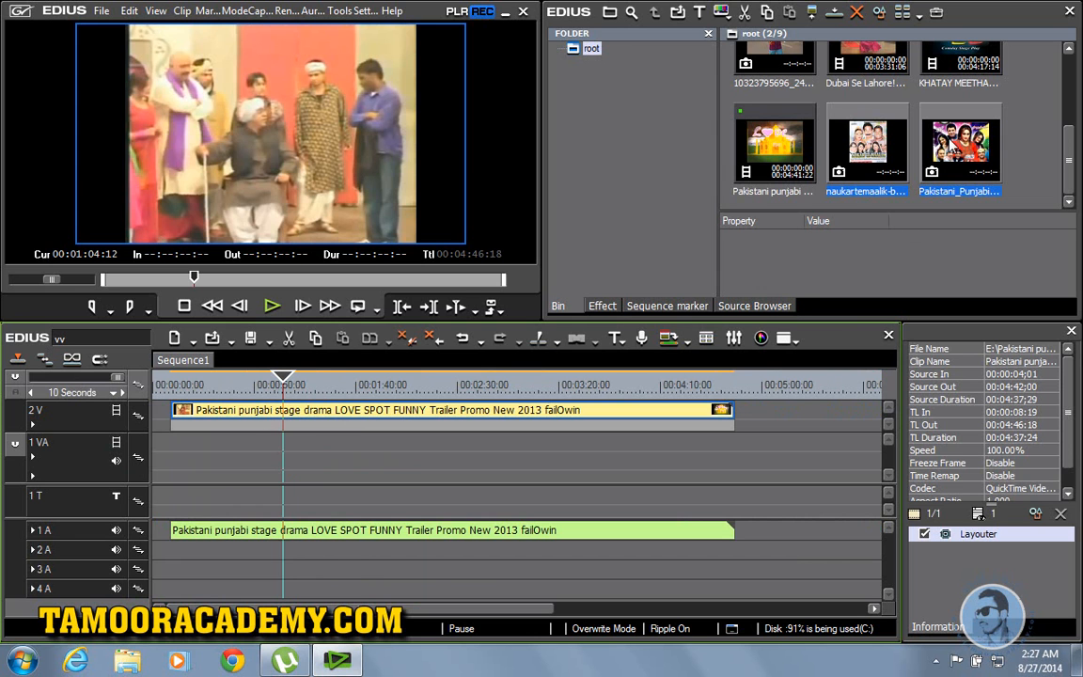
# Remove the two poster images from the start of the 2V track.
pyautogui.click(200, 467)
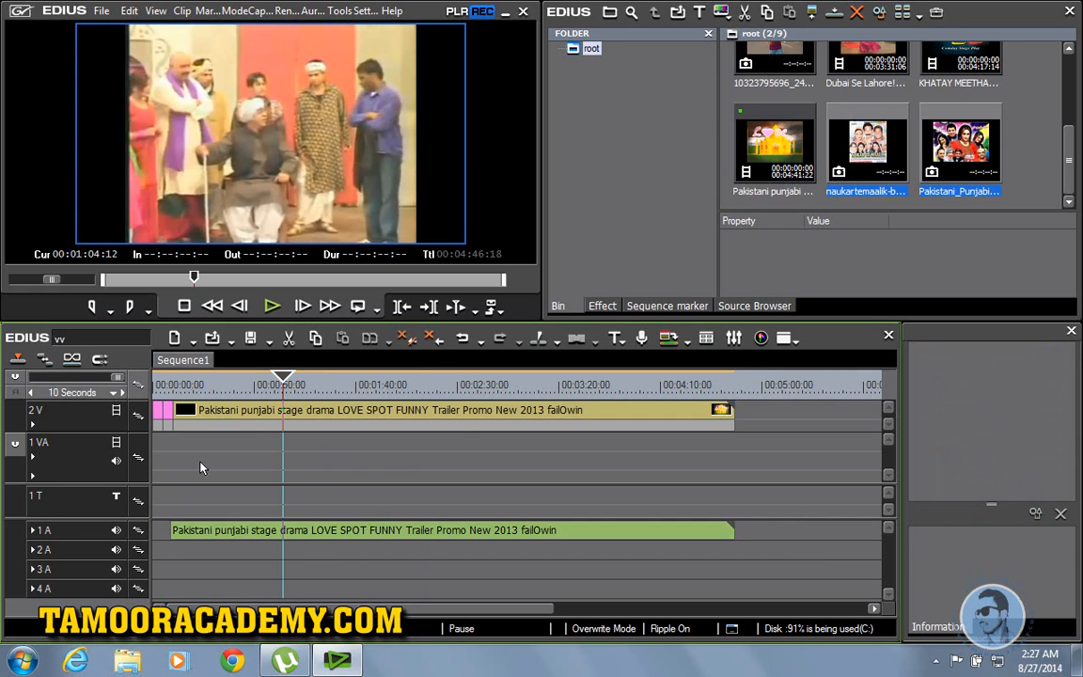
pyautogui.moveTo(281, 376); pyautogui.dragTo(110, 384)
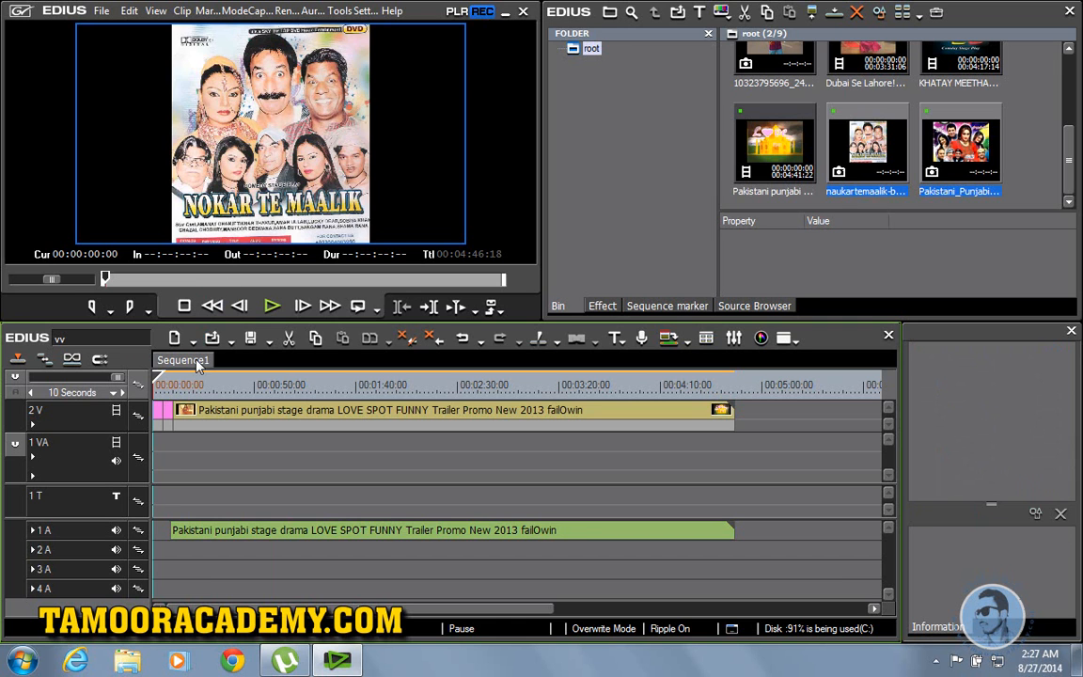
pyautogui.rightClick(170, 412)
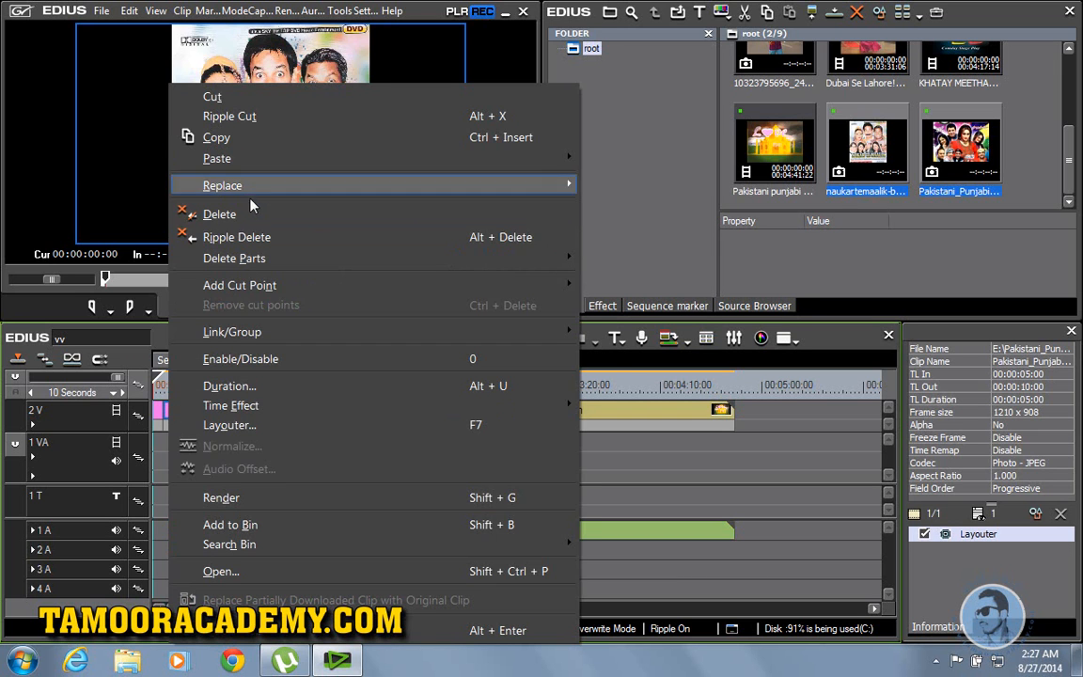
pyautogui.click(224, 210)
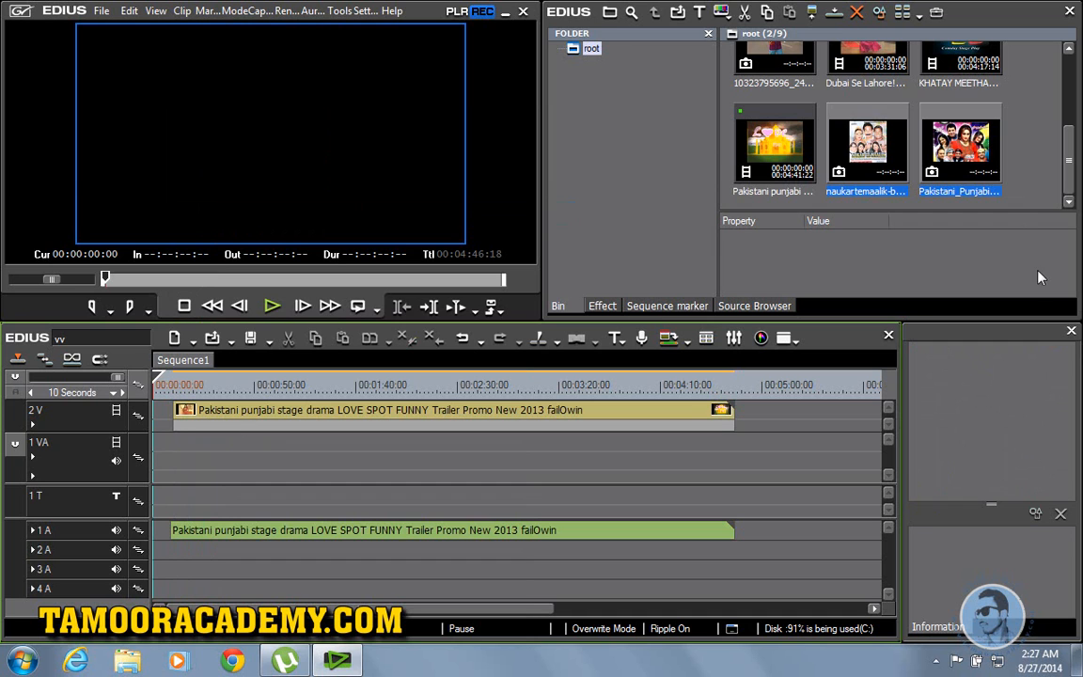
# Place the Pakistani_Punjabi image at 00:00:05:00 on the 2V track and apply the Layouter1 effect preset to it.
pyautogui.moveTo(957, 148); pyautogui.dragTo(173, 393)
pyautogui.click(188, 383)
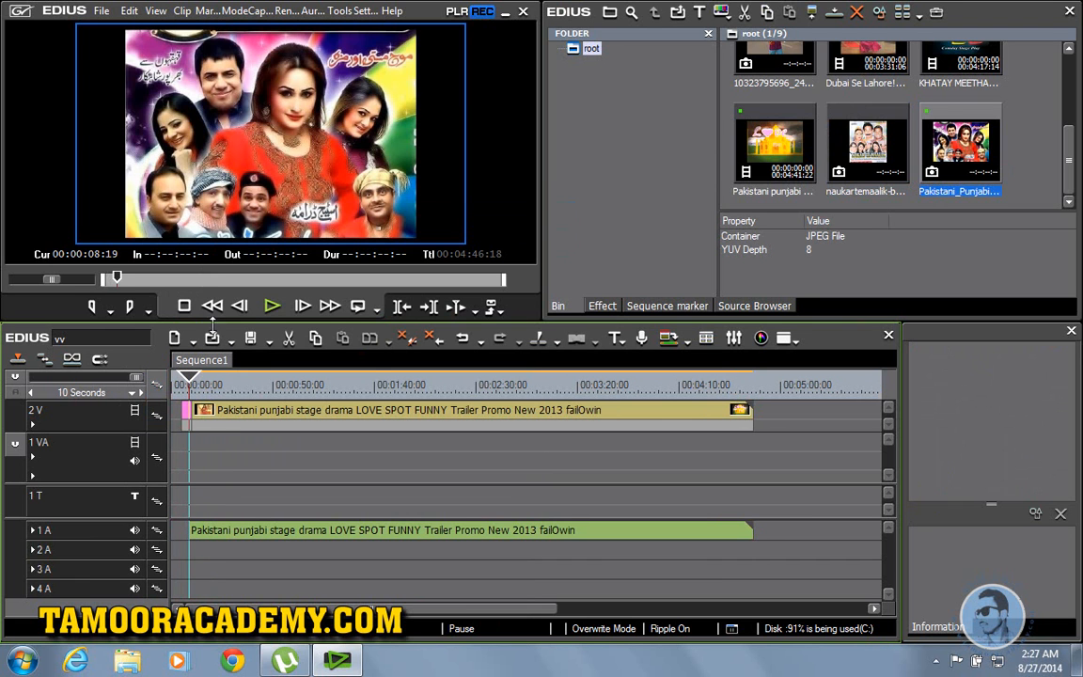
pyautogui.click(599, 305)
pyautogui.moveTo(845, 92); pyautogui.dragTo(192, 411)
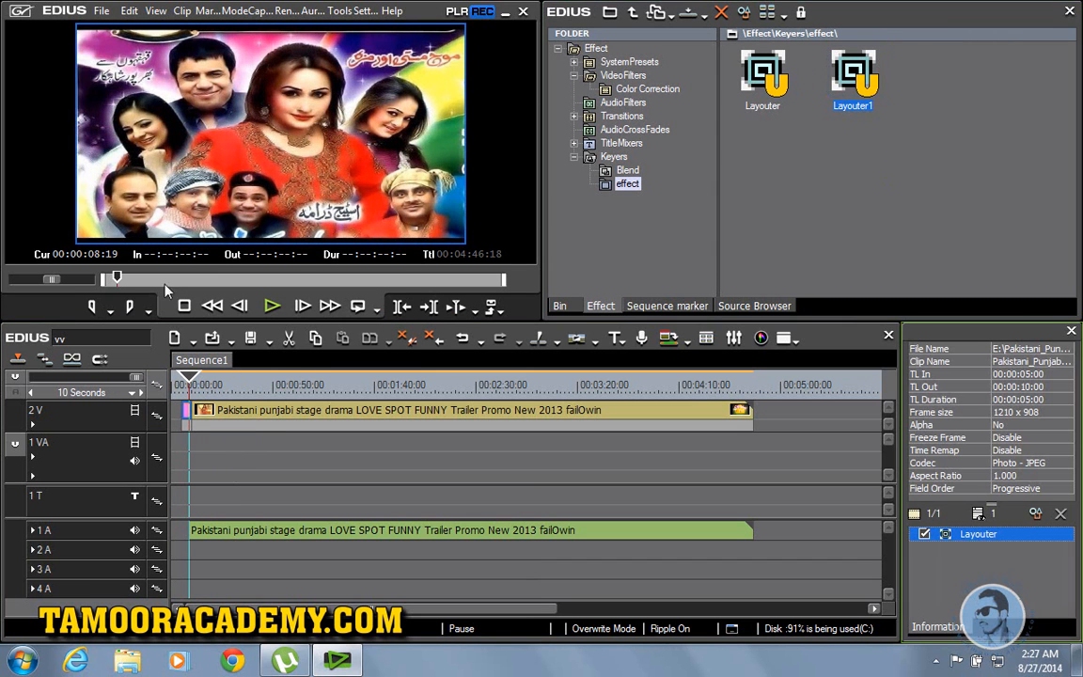
# Expand the 2V track's mixer area and move the poster image to the timeline start at 00:00:00:00.
pyautogui.click(33, 424)
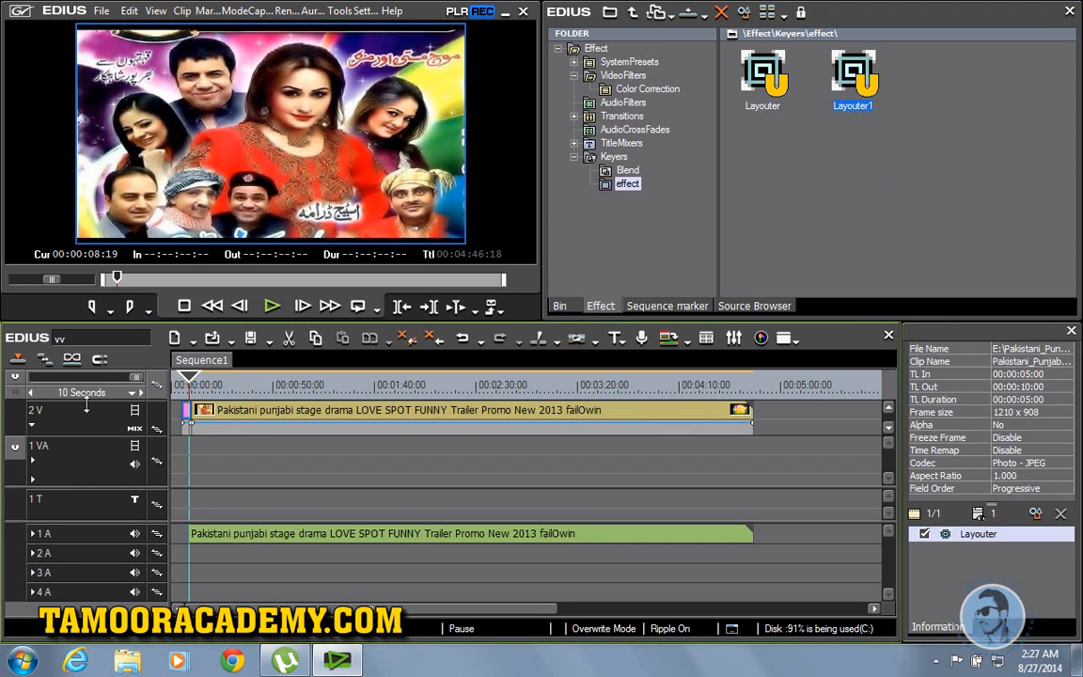
pyautogui.moveTo(137, 378); pyautogui.dragTo(77, 379)
pyautogui.moveTo(223, 420); pyautogui.dragTo(182, 420)
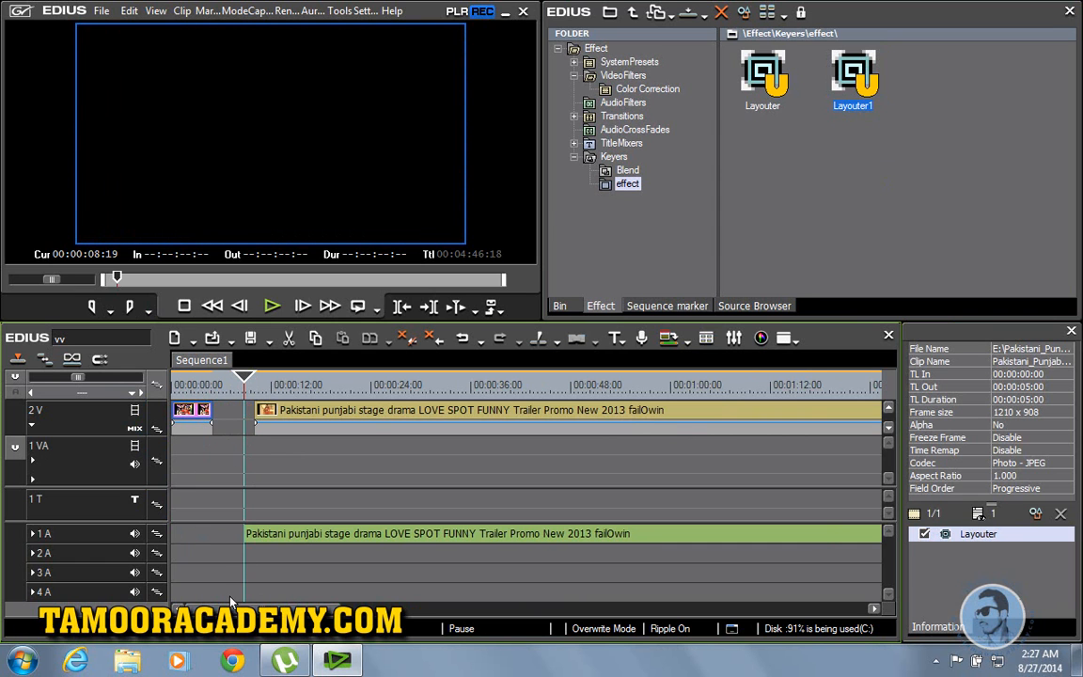
# Move the drama clip with its audio so that its video follows the poster image at 00:00:05:00.
pyautogui.moveTo(344, 426)
pyautogui.mouseDown()
pyautogui.moveTo(313, 425)
pyautogui.moveTo(342, 413)
pyautogui.mouseUp()
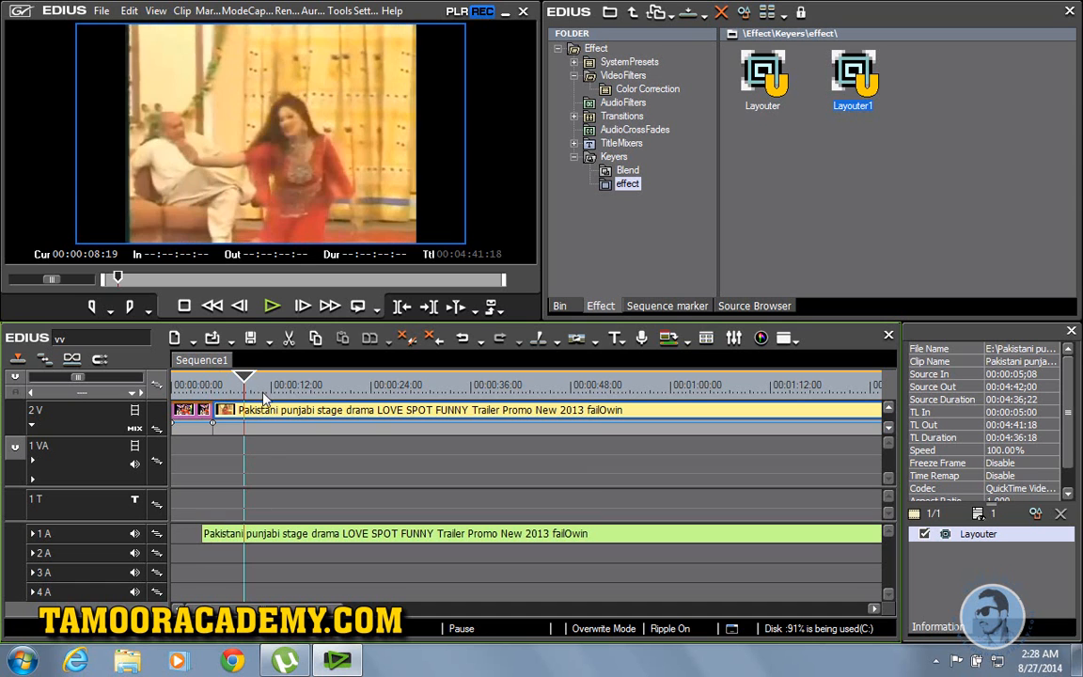
pyautogui.click(201, 381)
pyautogui.click(178, 381)
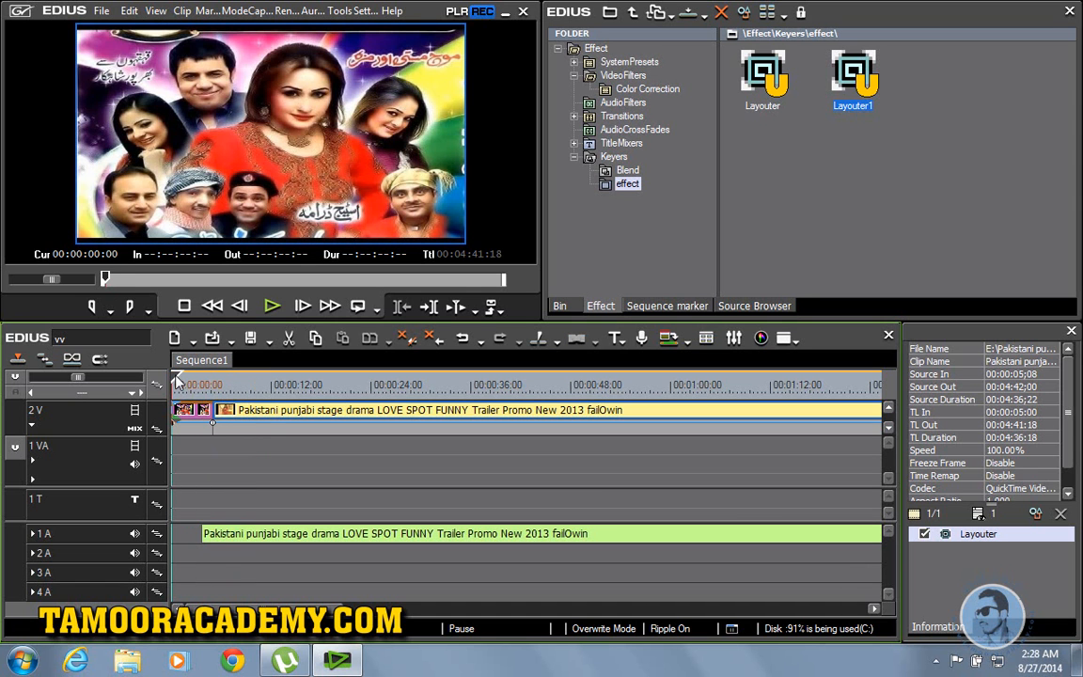
pyautogui.click(232, 538)
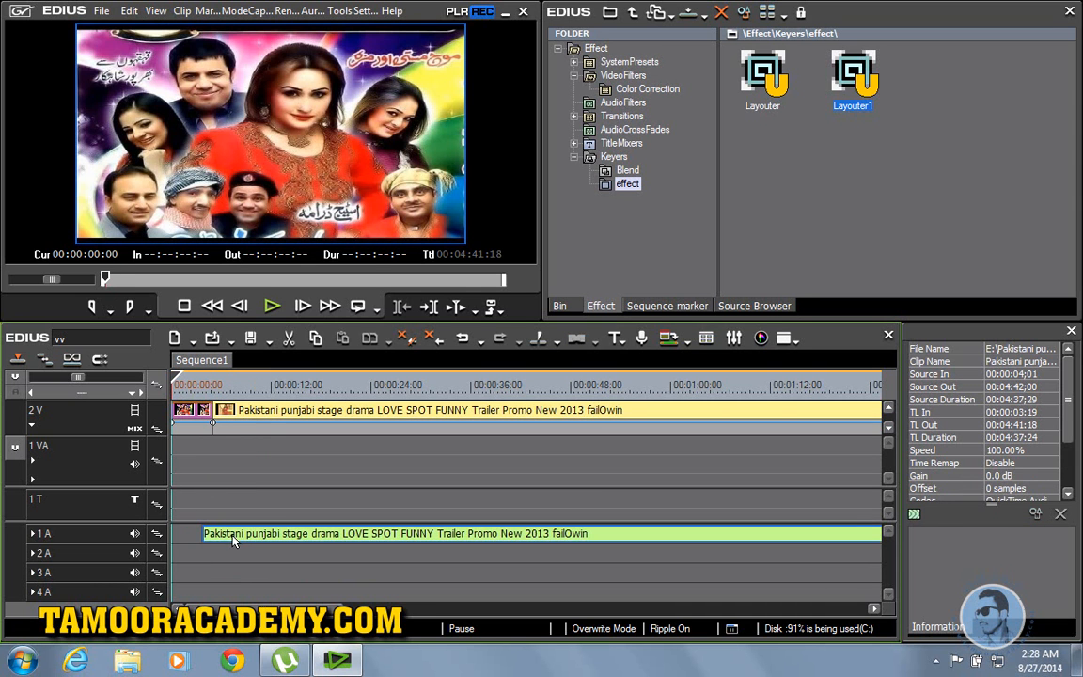
pyautogui.click(215, 538)
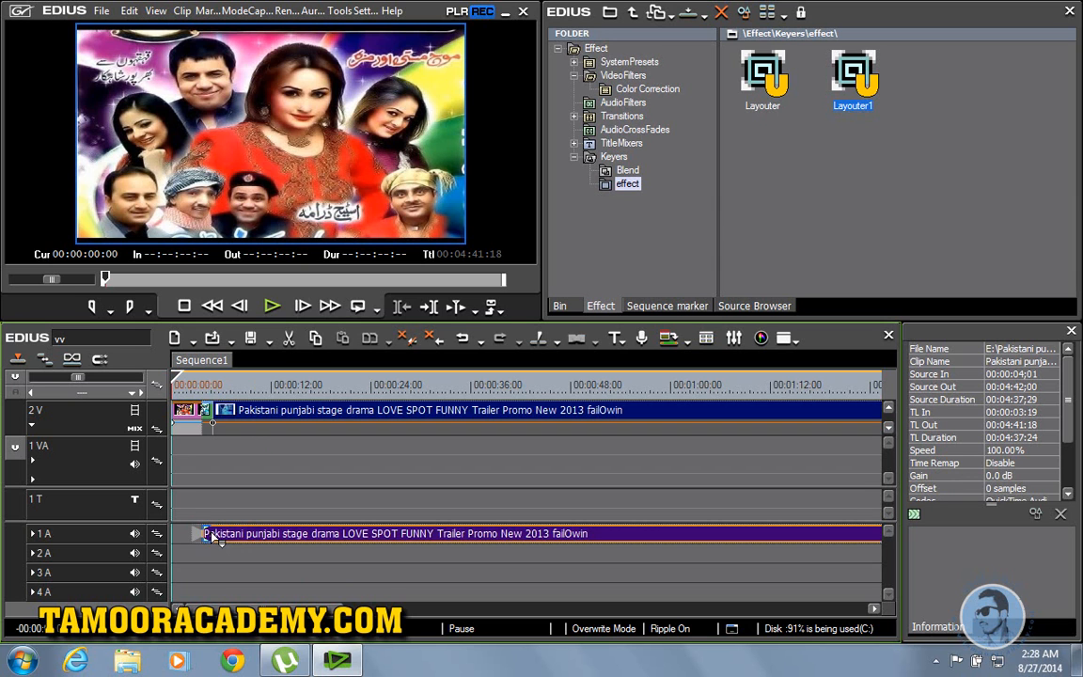
pyautogui.moveTo(215, 538); pyautogui.dragTo(204, 538)
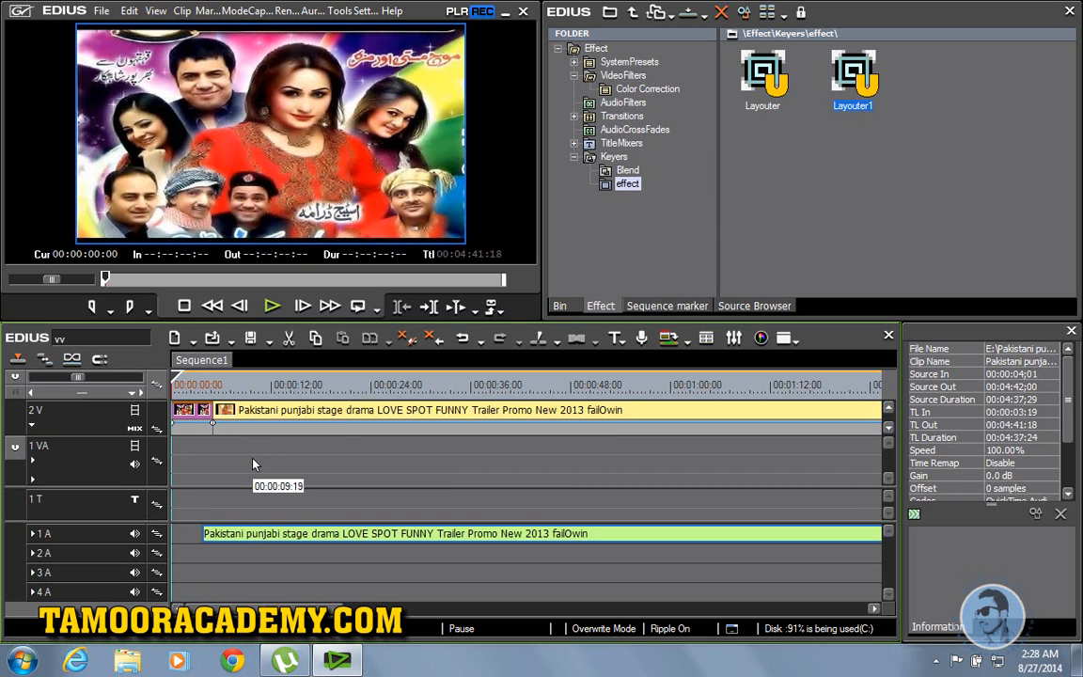
# Ungroup the drama video and audio, and move the 1A audio clip to the timeline start at 00:00:00:00.
pyautogui.rightClick(282, 420)
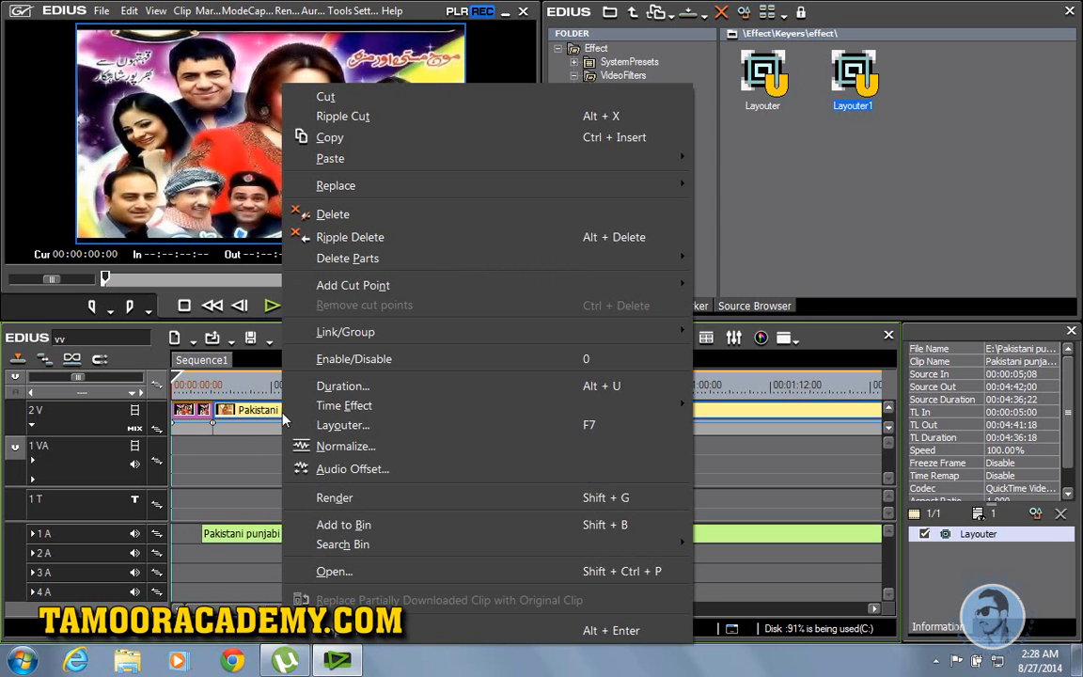
pyautogui.moveTo(382, 336)
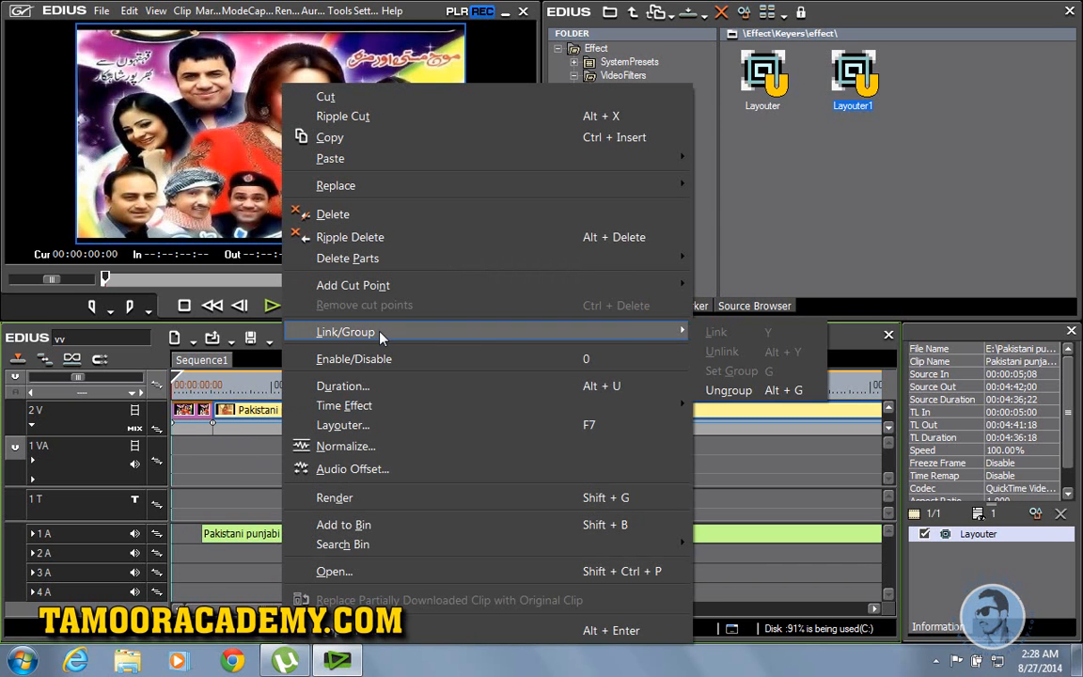
pyautogui.click(728, 390)
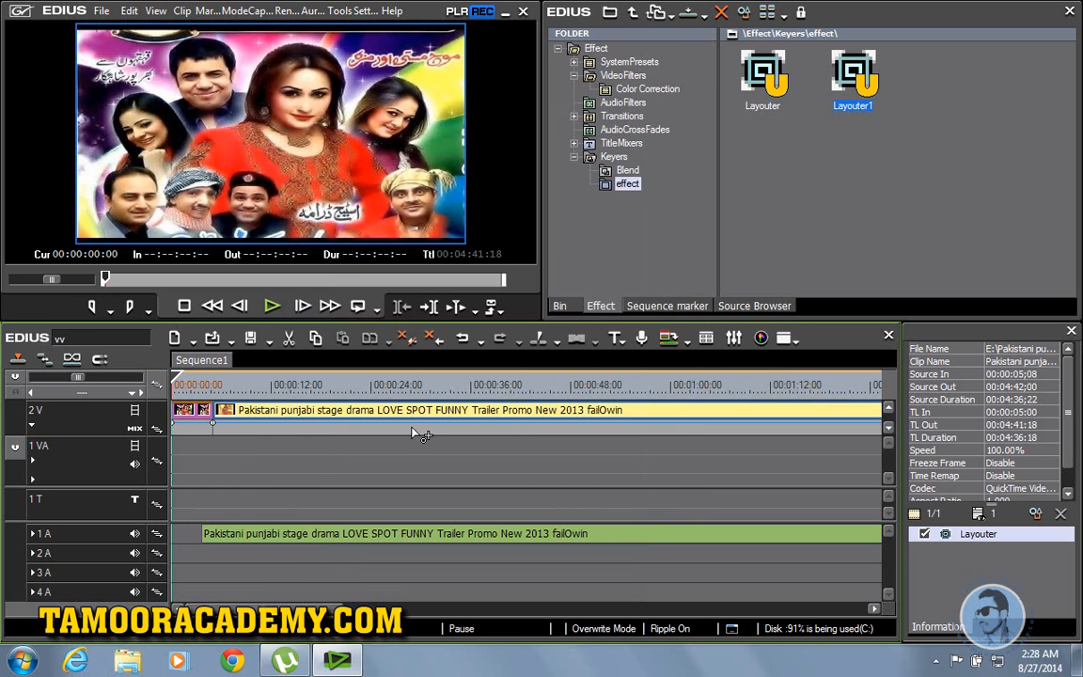
pyautogui.click(232, 536)
pyautogui.moveTo(232, 539); pyautogui.dragTo(230, 540)
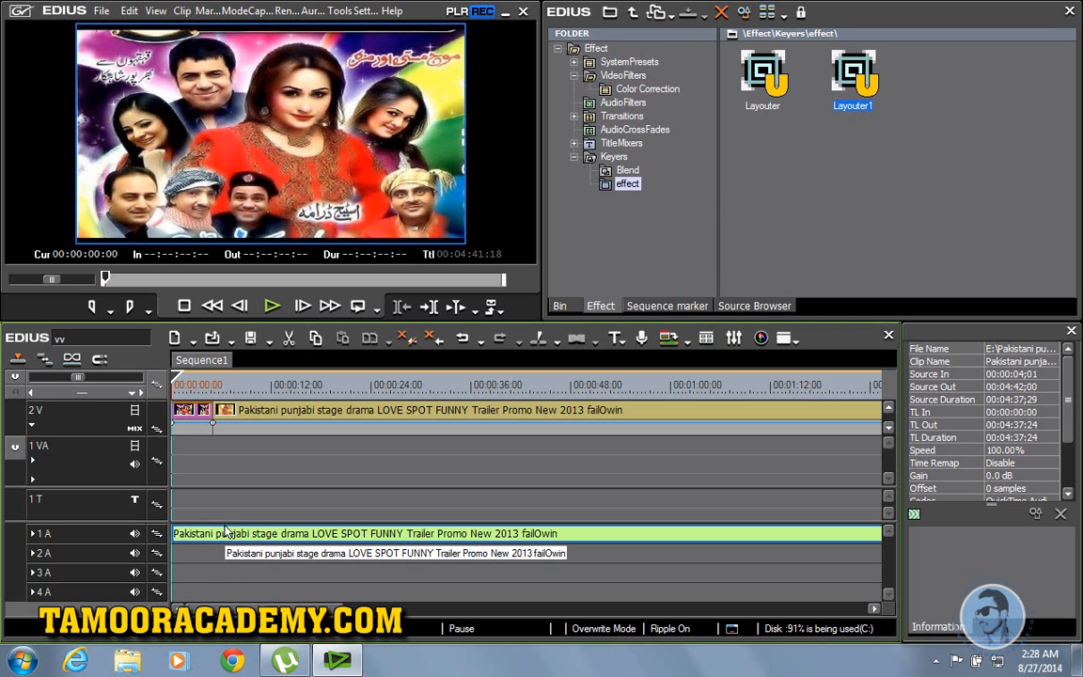
# Split both the drama audio on 1A and the drama video on 2V at 00:00:15:11.
pyautogui.click(272, 306)
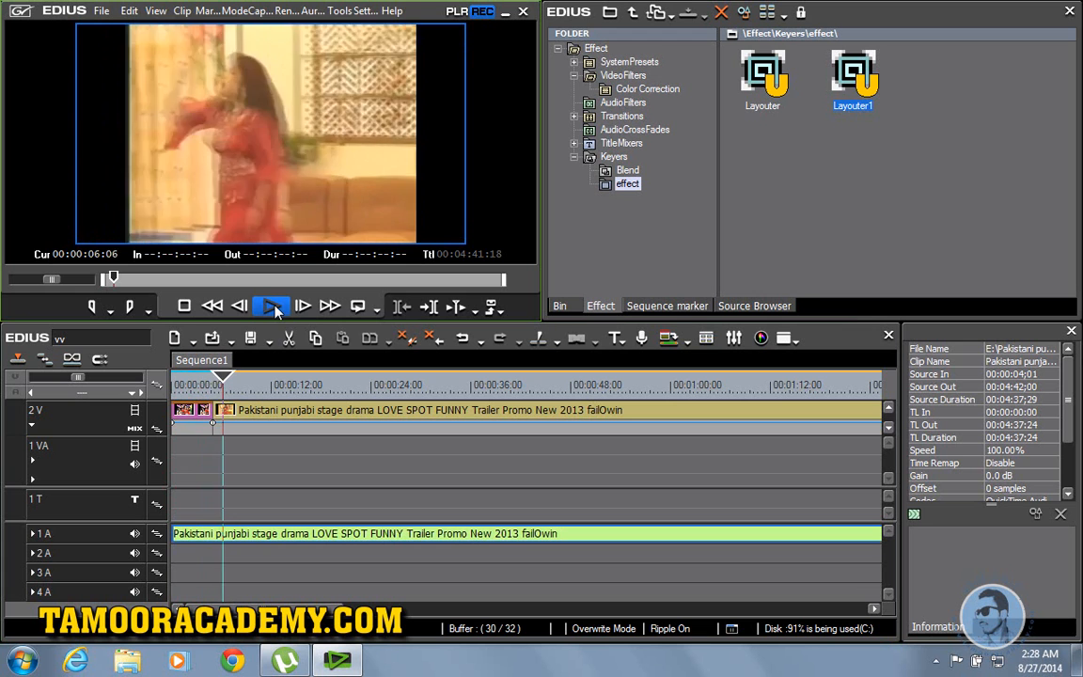
pyautogui.click(273, 307)
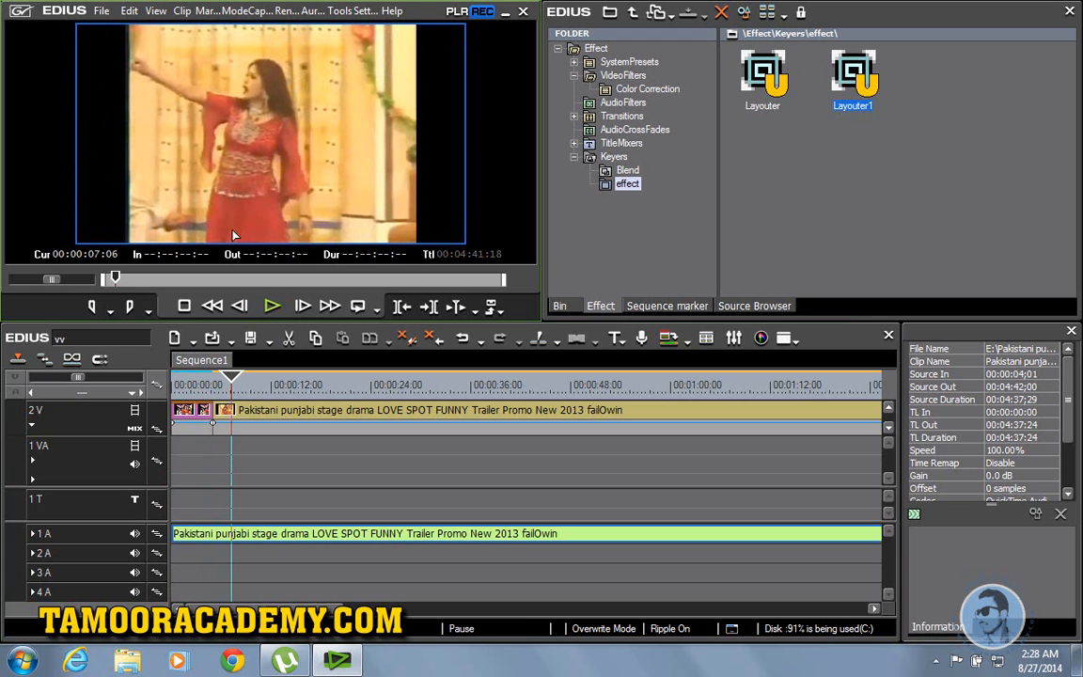
pyautogui.click(250, 384)
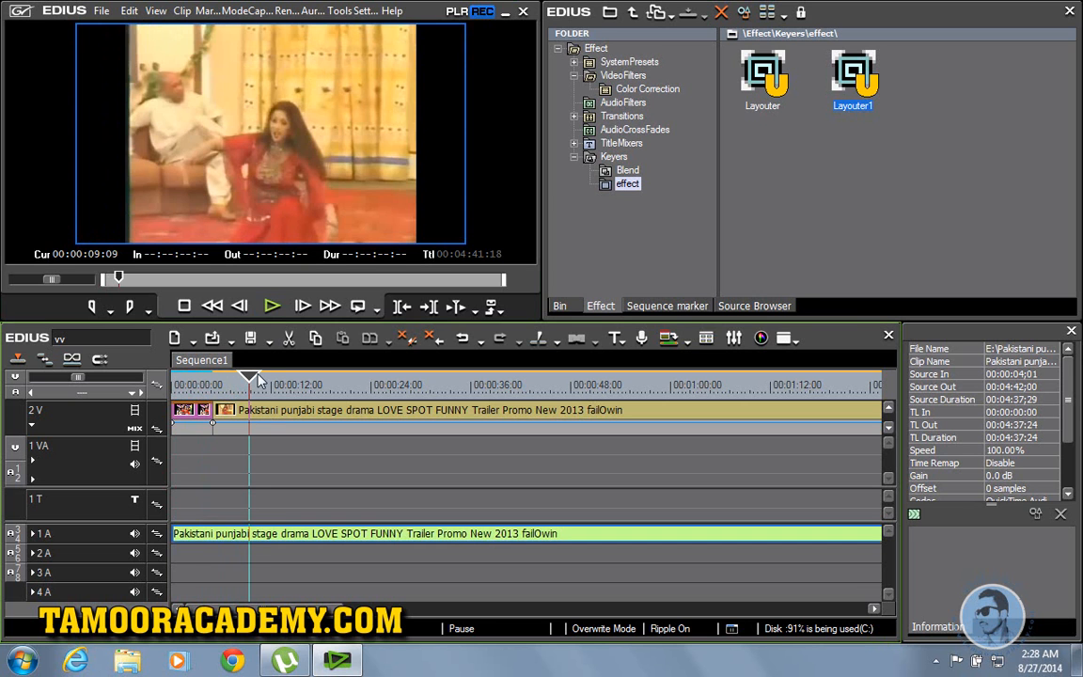
pyautogui.click(258, 382)
pyautogui.moveTo(264, 381); pyautogui.dragTo(303, 383)
pyautogui.press('c')
pyautogui.click(302, 416)
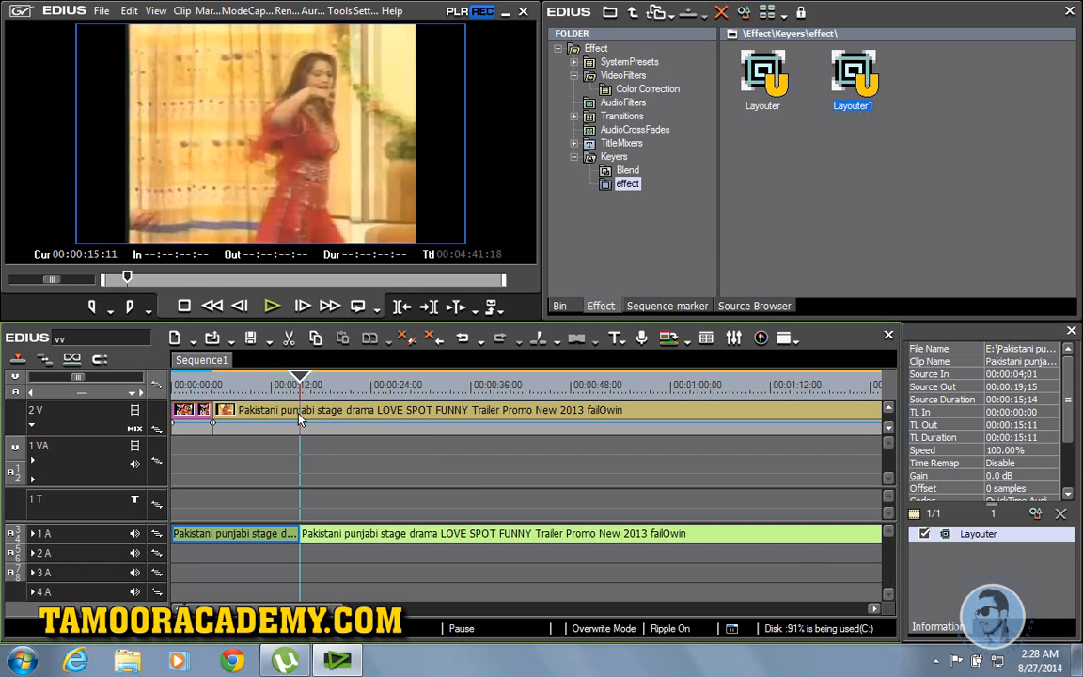
pyautogui.press('c')
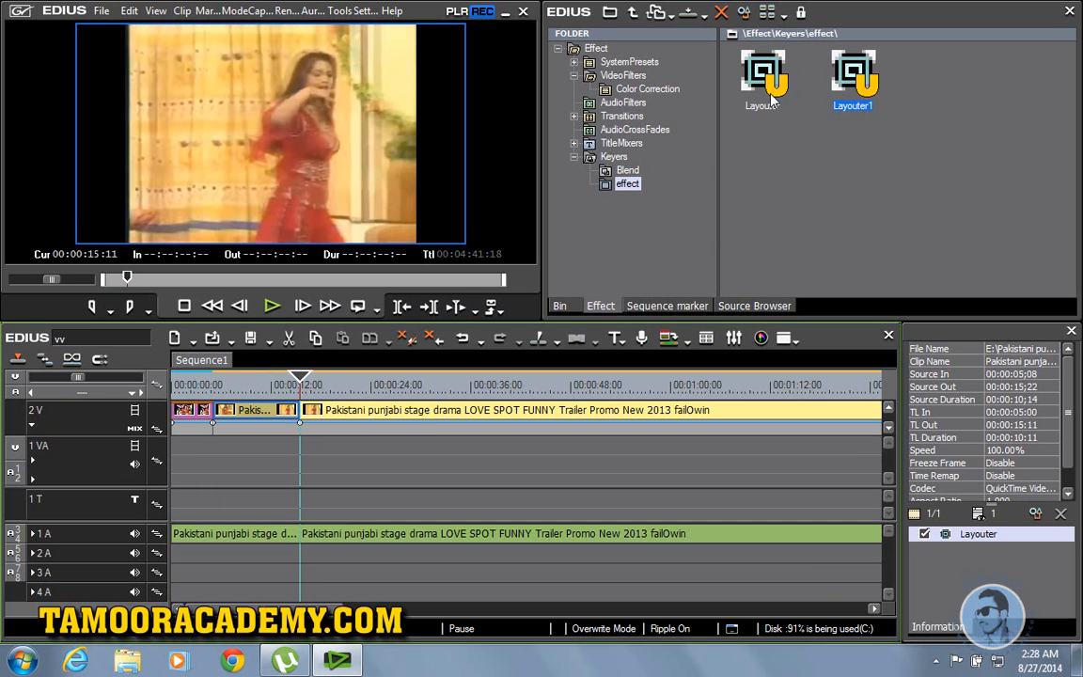
# Apply the Layouter1 preset to the first drama segment after the poster image and preview it from 00:00:05:00.
pyautogui.moveTo(861, 92); pyautogui.dragTo(215, 380)
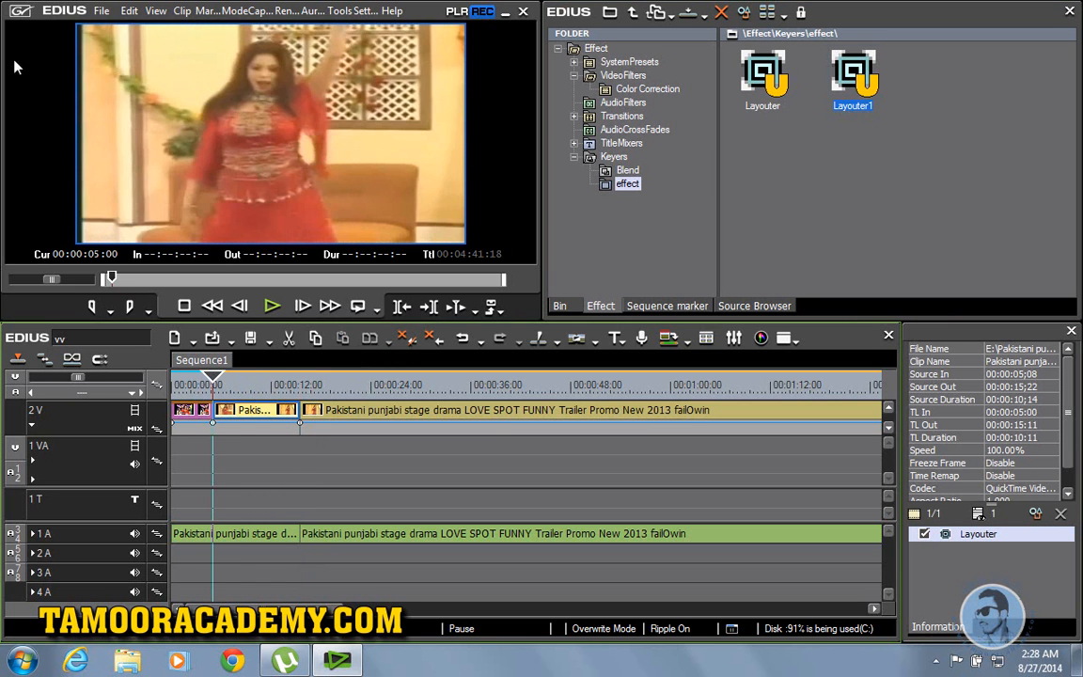
pyautogui.press('space')
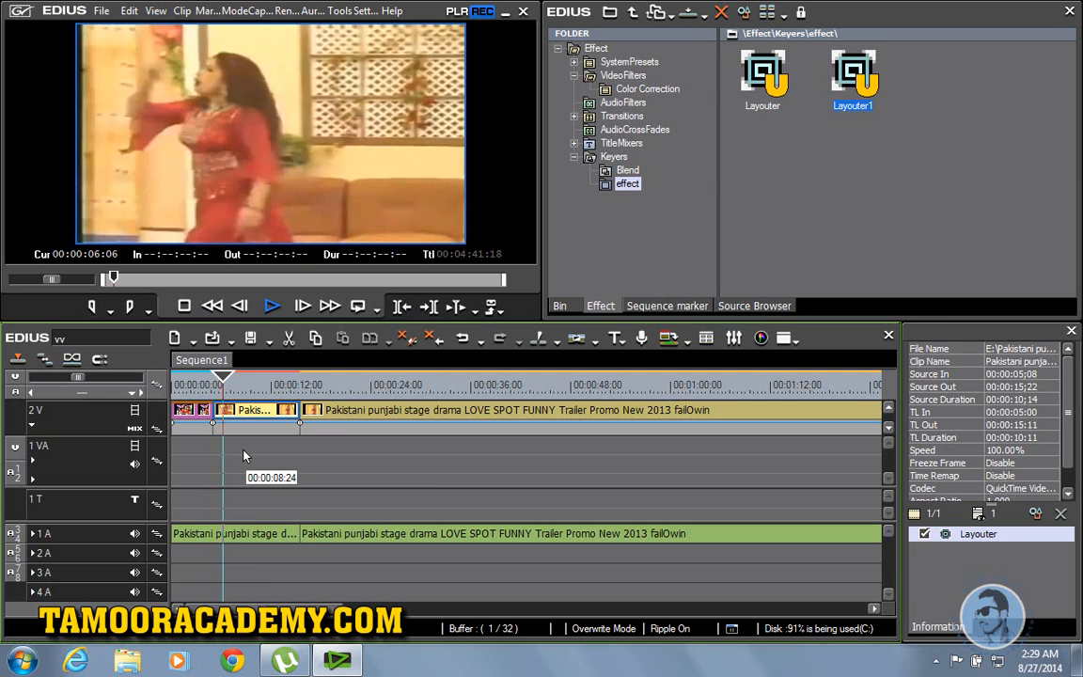
pyautogui.press('space')
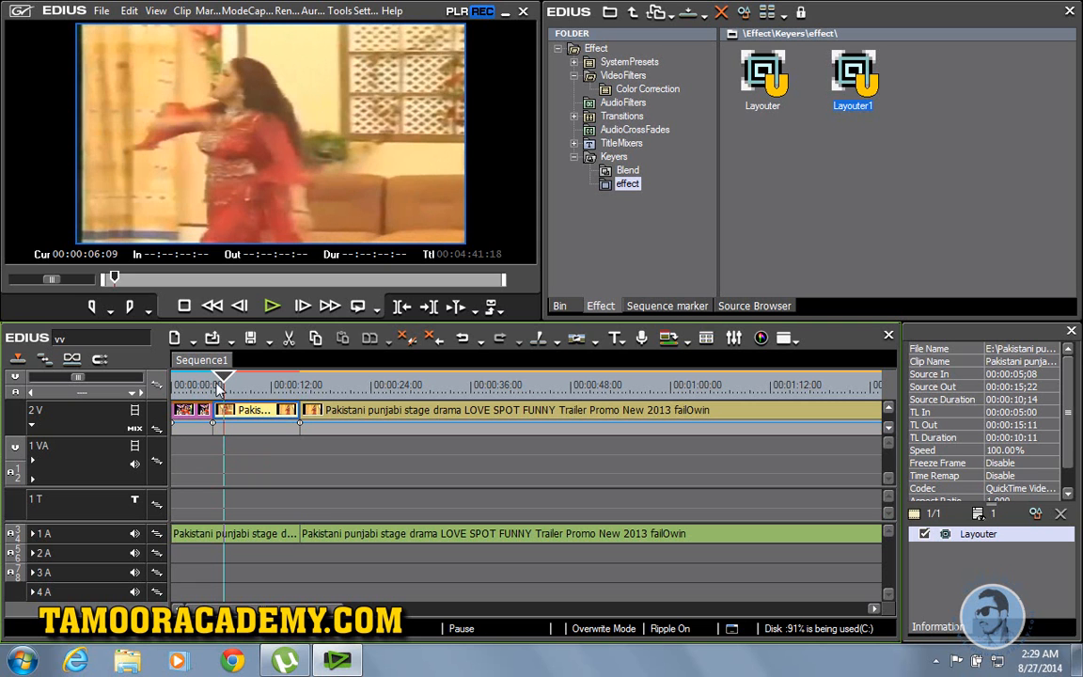
# Cut the drama video at 00:00:30:20, delete the segment from 00:00:15:11 to there, and close the gap.
pyautogui.moveTo(223, 387); pyautogui.dragTo(425, 385)
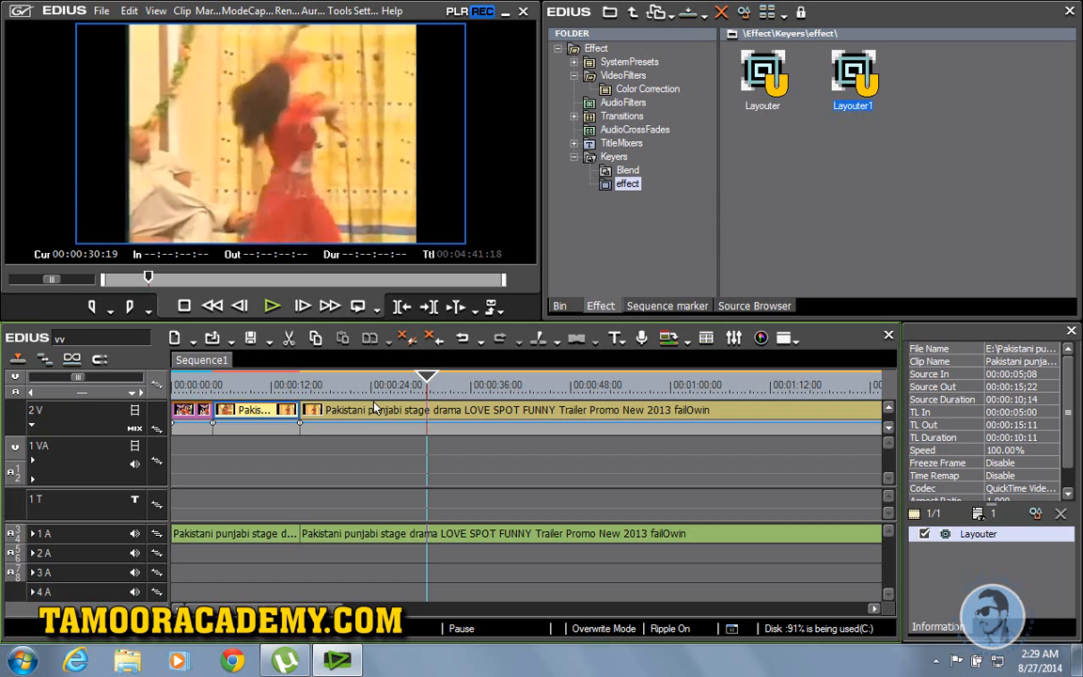
pyautogui.press('Right')
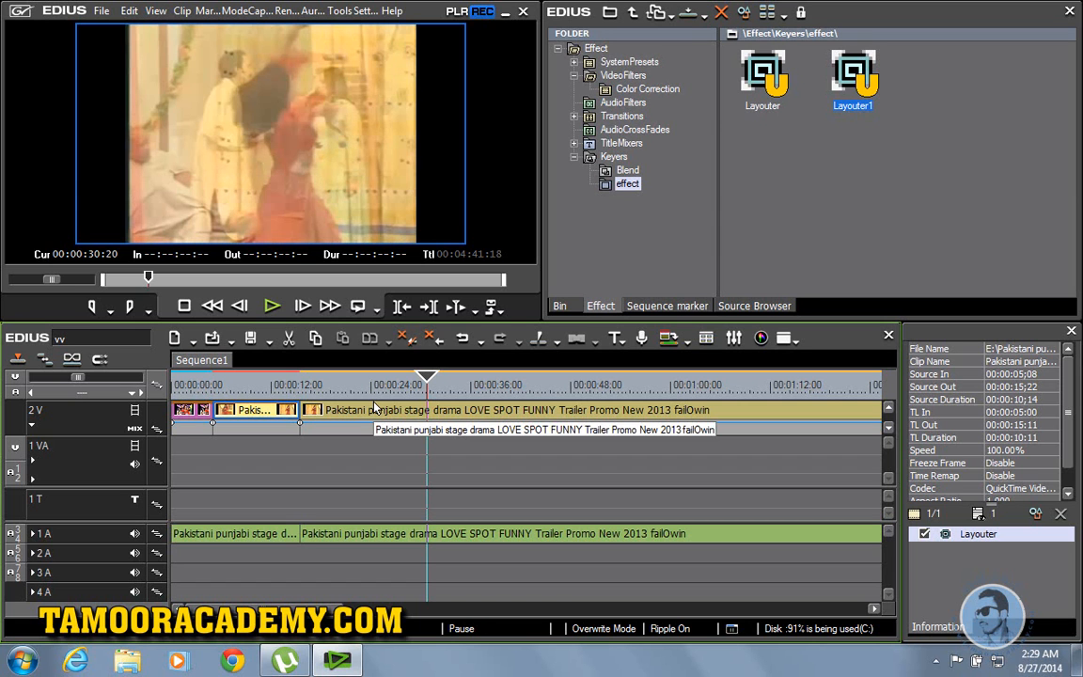
pyautogui.click(427, 420)
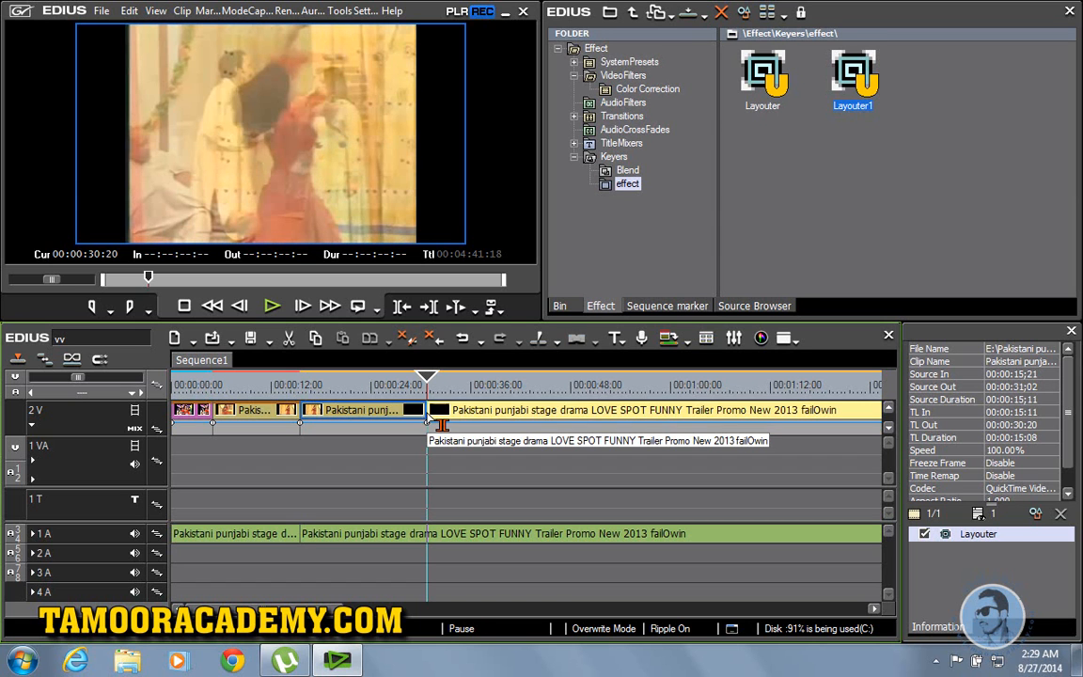
pyautogui.press('c')
pyautogui.rightClick(404, 414)
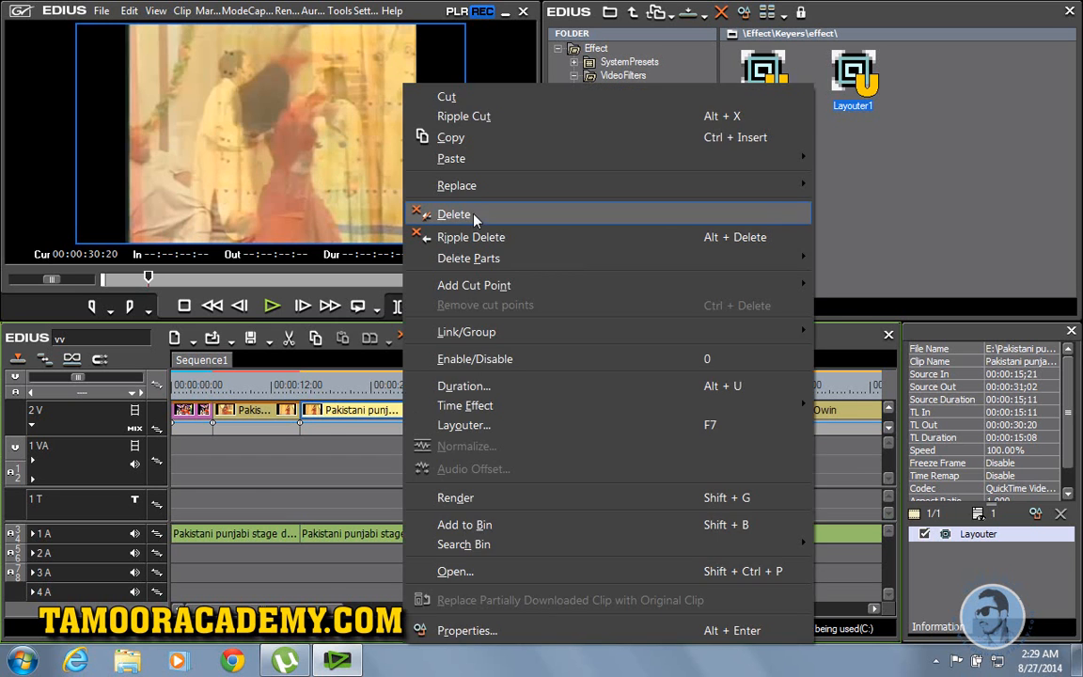
pyautogui.click(442, 214)
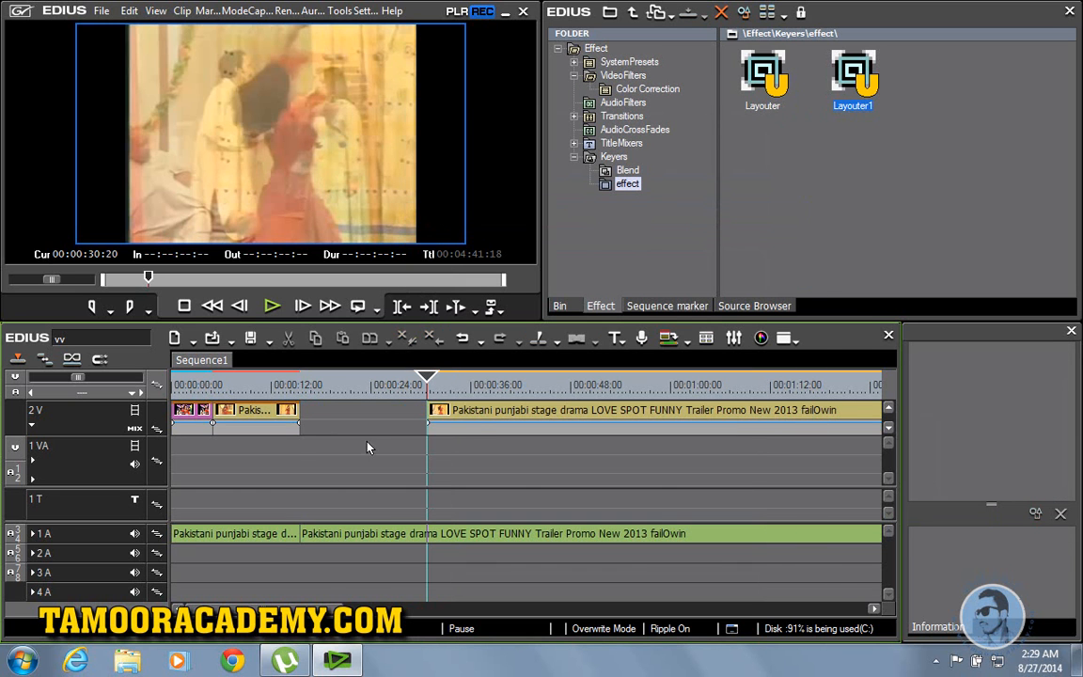
pyautogui.click(488, 414)
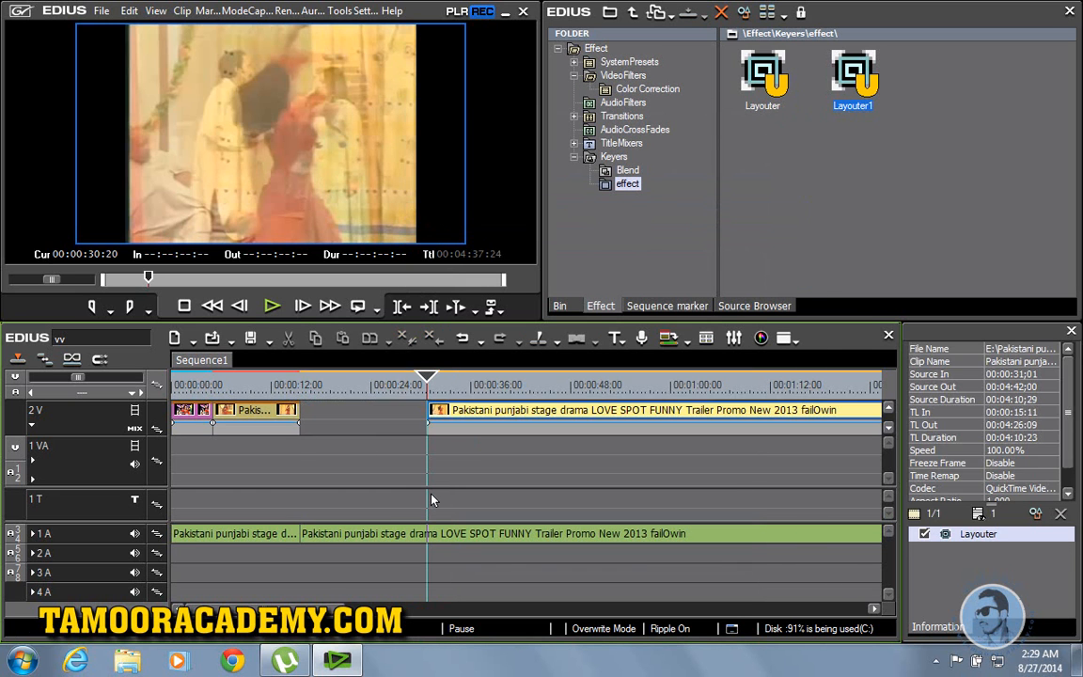
pyautogui.press('BackSpace')
# Cut the 1A audio at 00:00:26:18, delete the segment before it, and move the remaining audio to about 00:00:15:04.
pyautogui.click(288, 382)
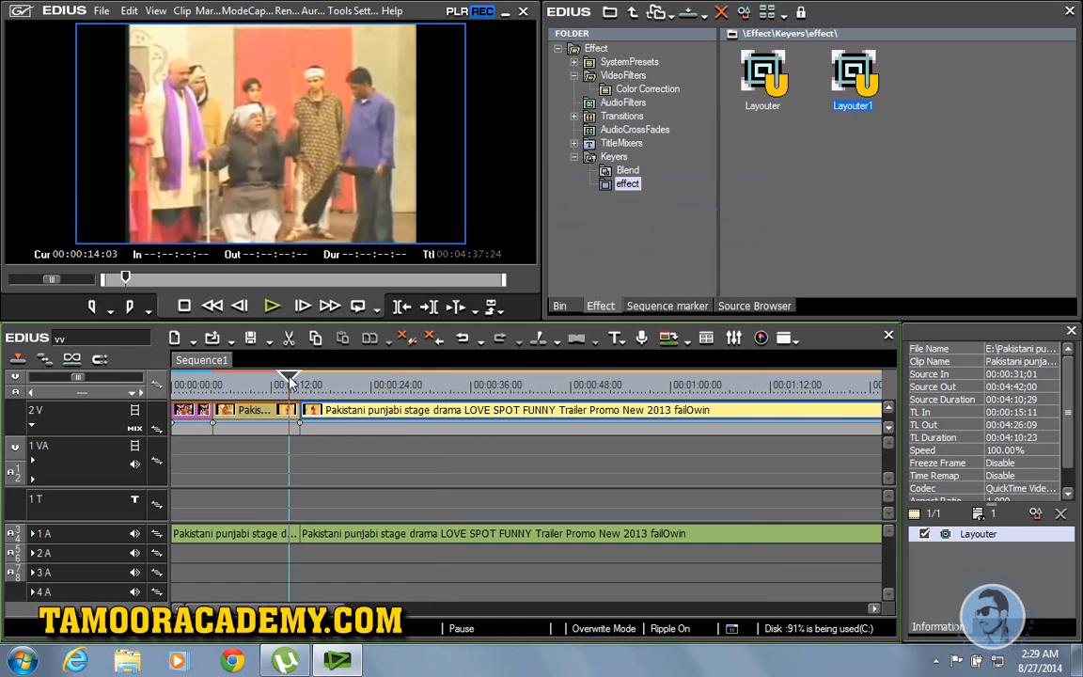
pyautogui.press('space')
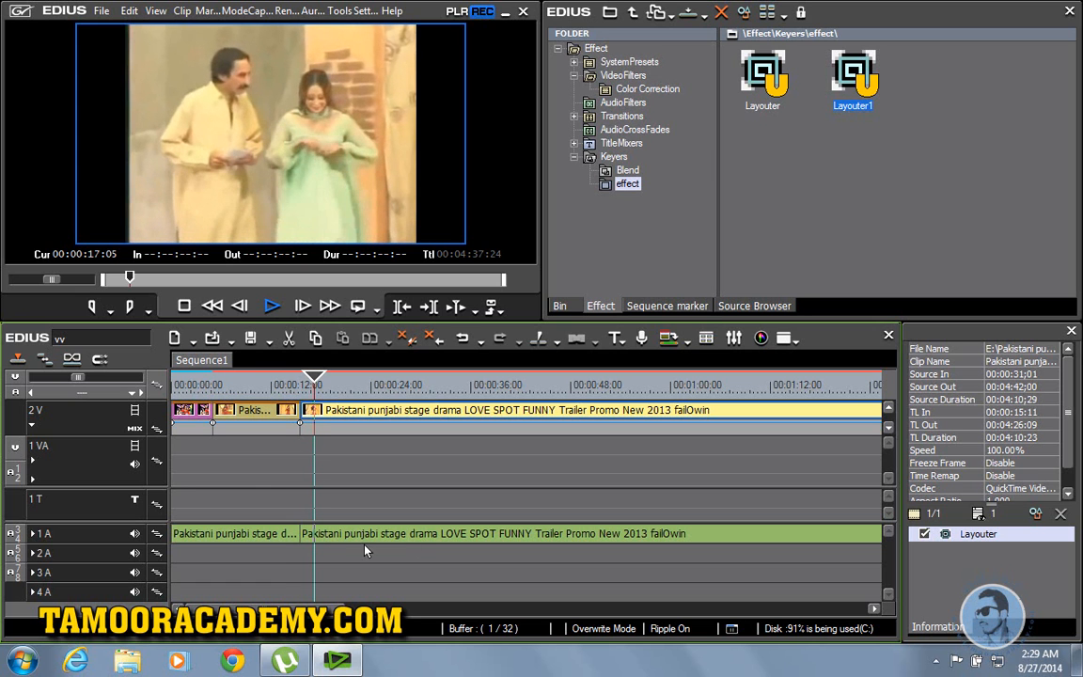
pyautogui.click(335, 379)
pyautogui.moveTo(336, 378); pyautogui.dragTo(394, 378)
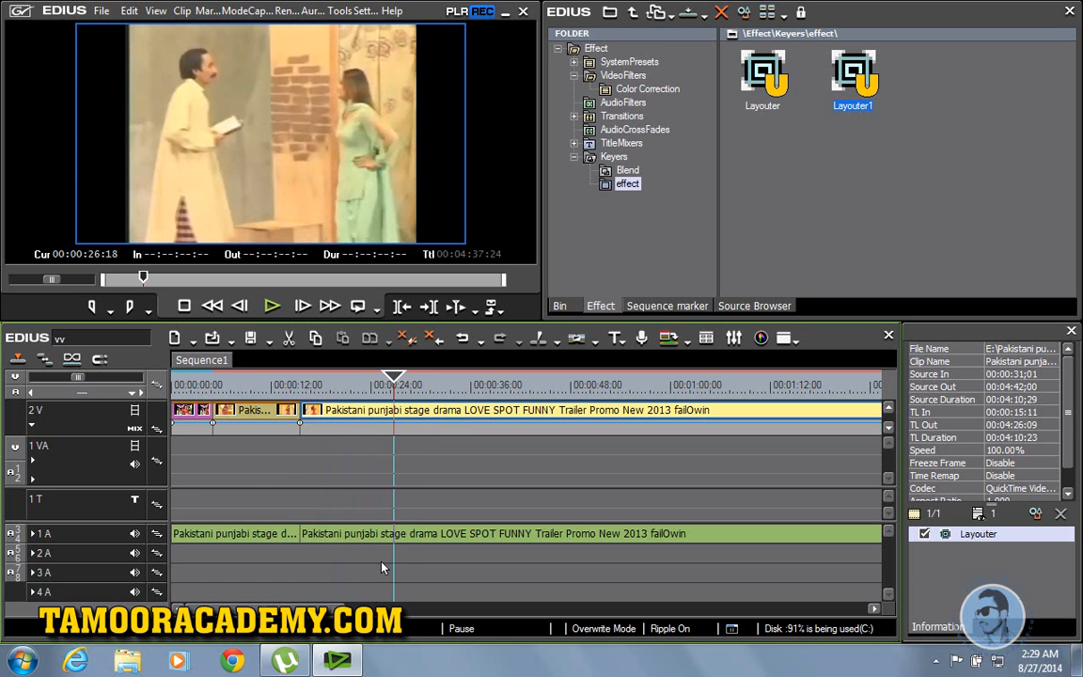
pyautogui.click(388, 538)
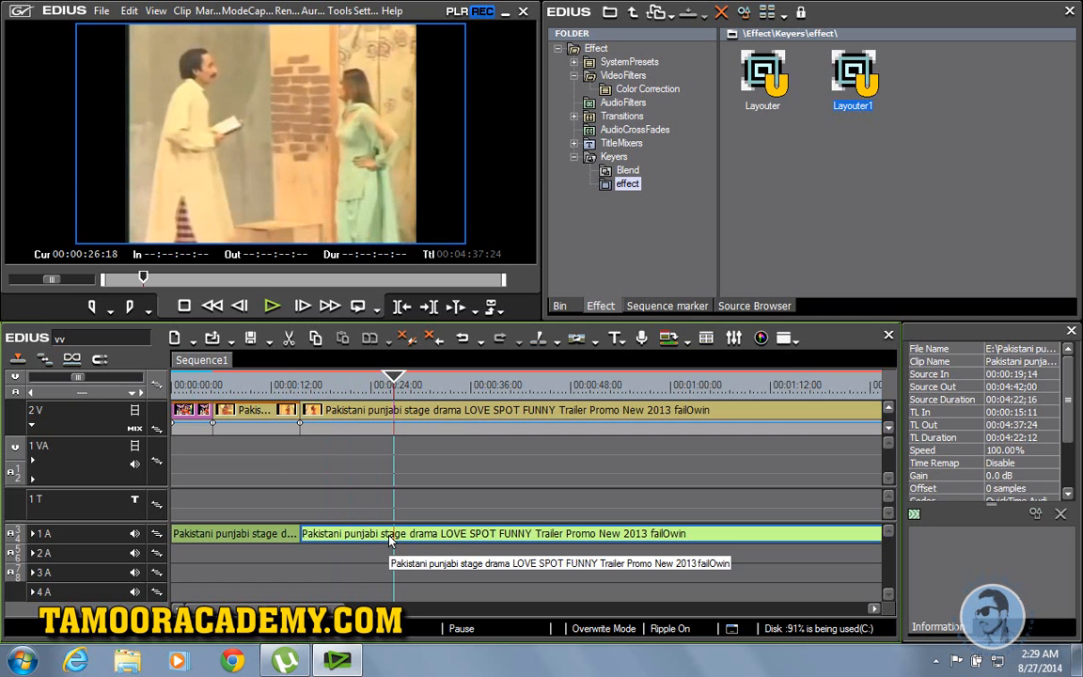
pyautogui.press('c')
pyautogui.rightClick(390, 538)
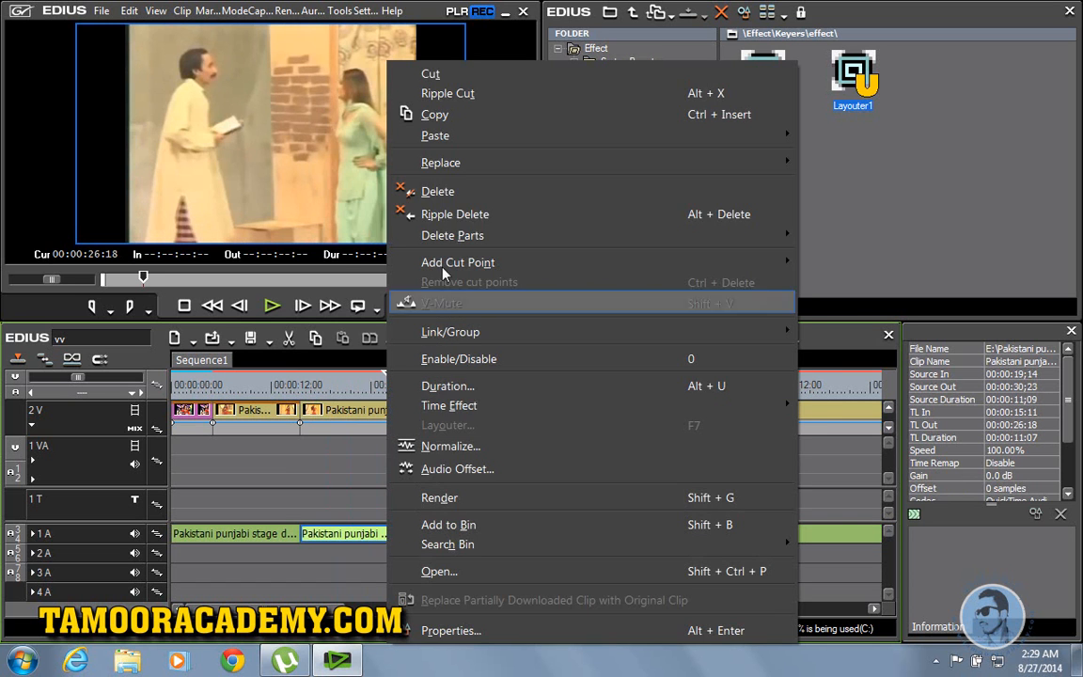
pyautogui.click(436, 190)
pyautogui.moveTo(435, 542); pyautogui.dragTo(341, 538)
# Preview the cut and apply the Layouter1 preset to the second drama video segment on 2V.
pyautogui.moveTo(391, 380); pyautogui.dragTo(298, 380)
pyautogui.press('space')
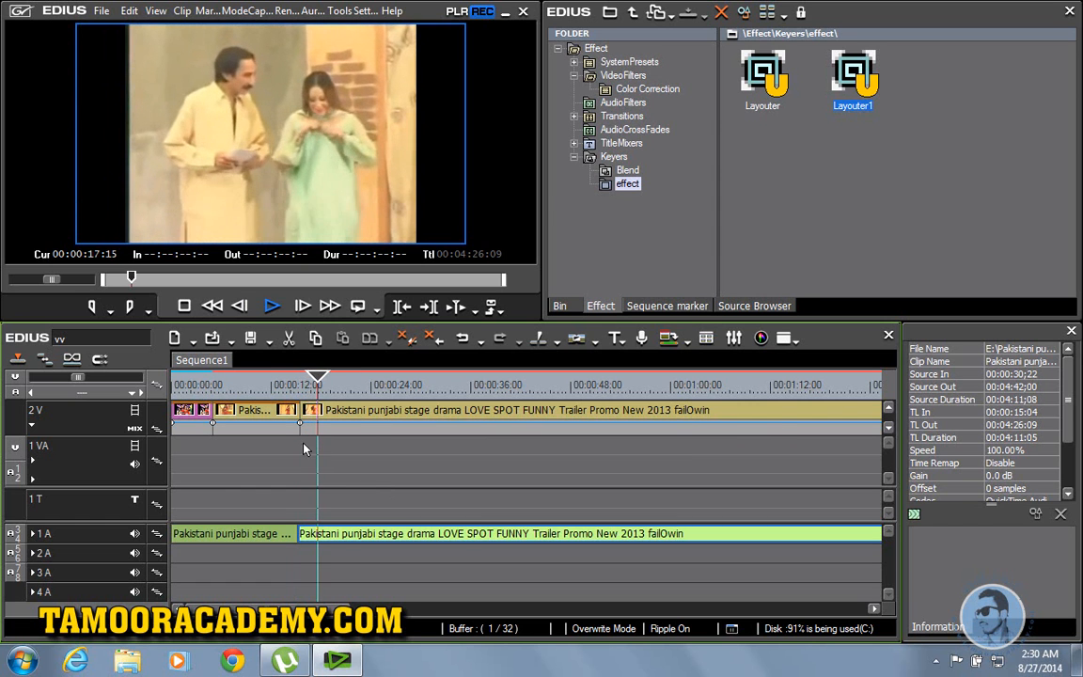
pyautogui.click(271, 306)
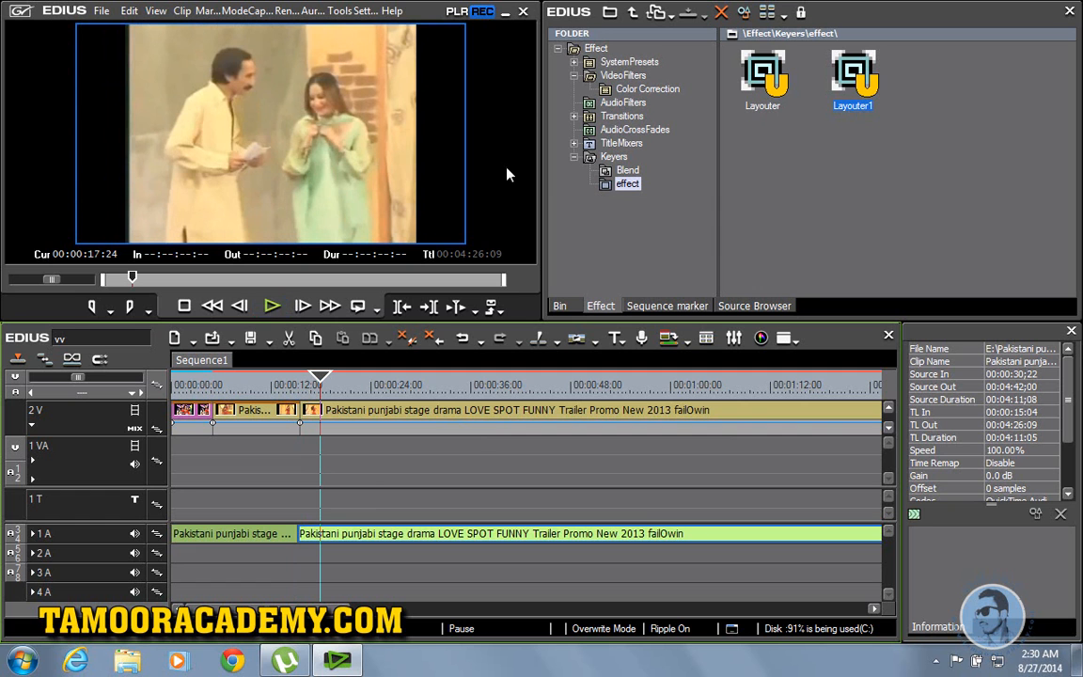
pyautogui.moveTo(853, 80); pyautogui.dragTo(320, 414)
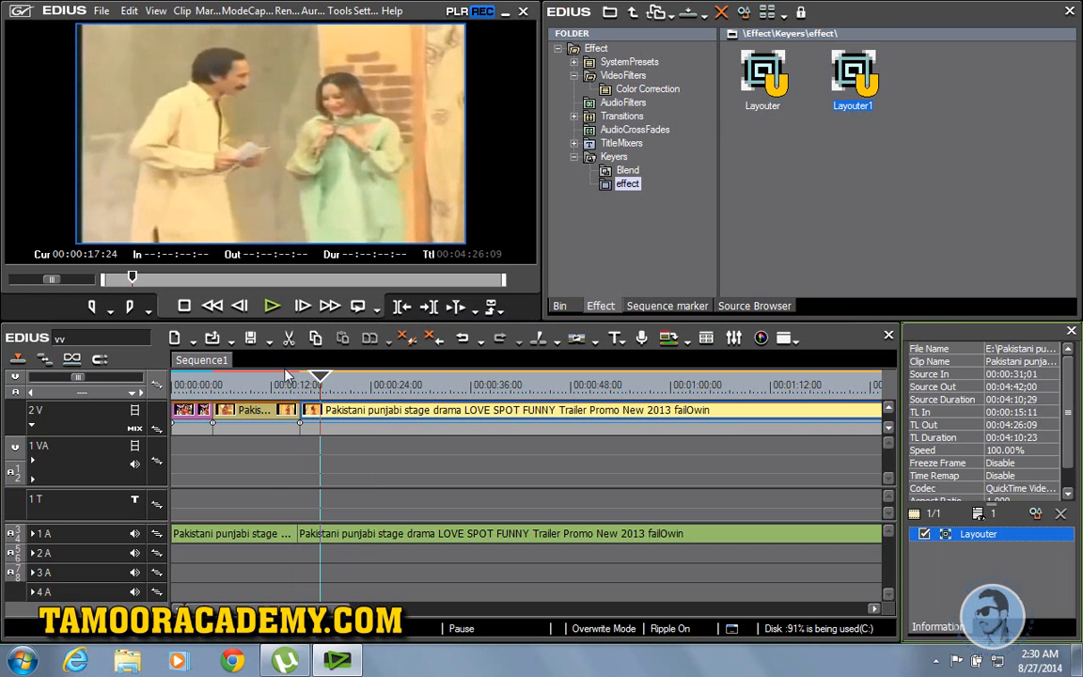
pyautogui.moveTo(326, 379); pyautogui.dragTo(410, 380)
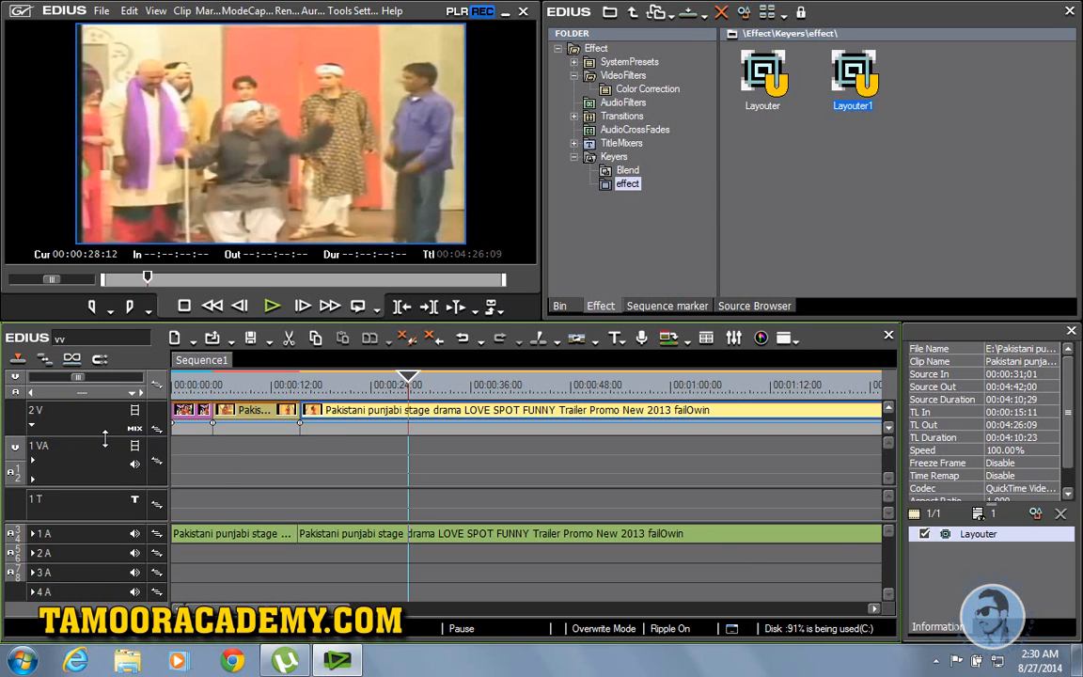
# Add a dip to full transparency on 2V at the cut between the first two drama segments, with keyframes on both sides.
pyautogui.click(134, 430)
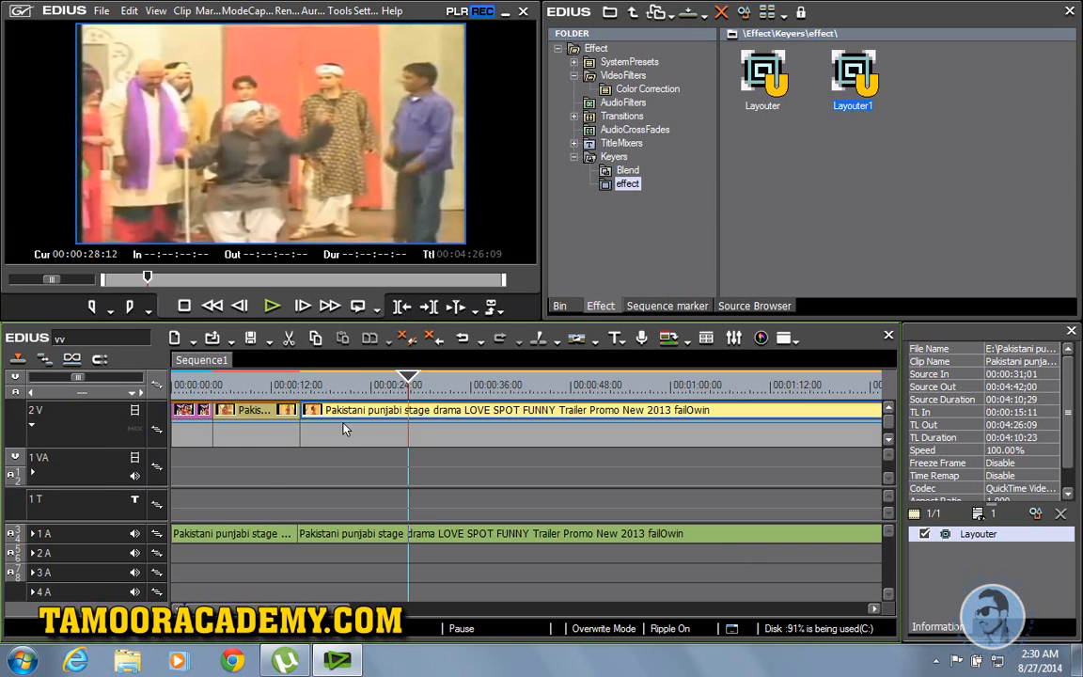
pyautogui.click(134, 430)
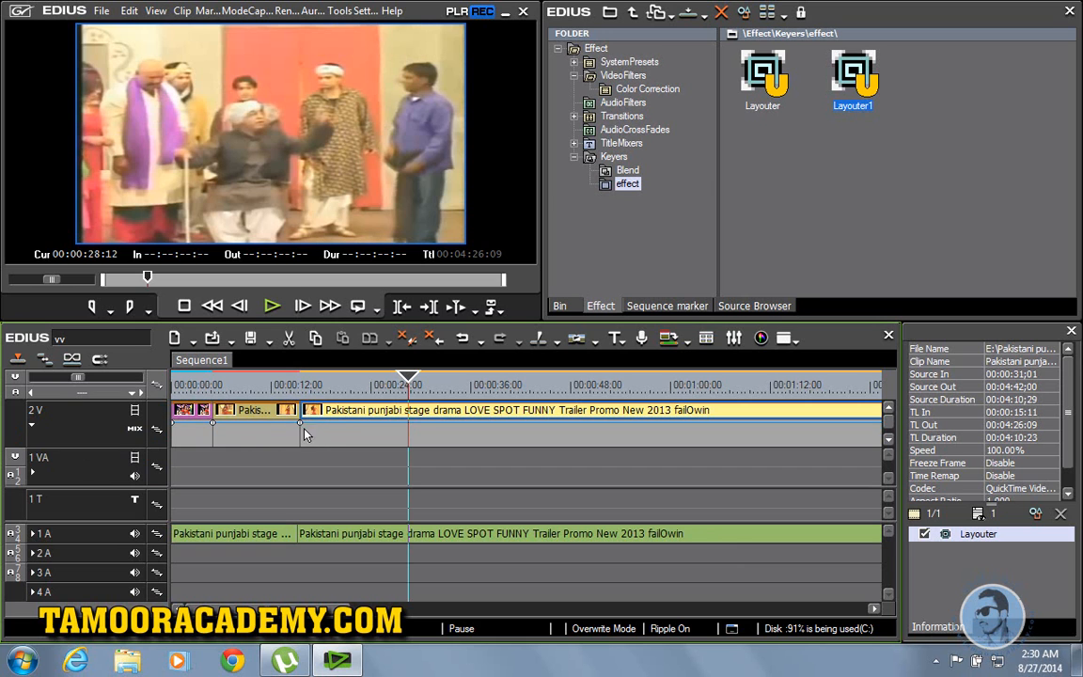
pyautogui.scroll(-1, 320, 424)
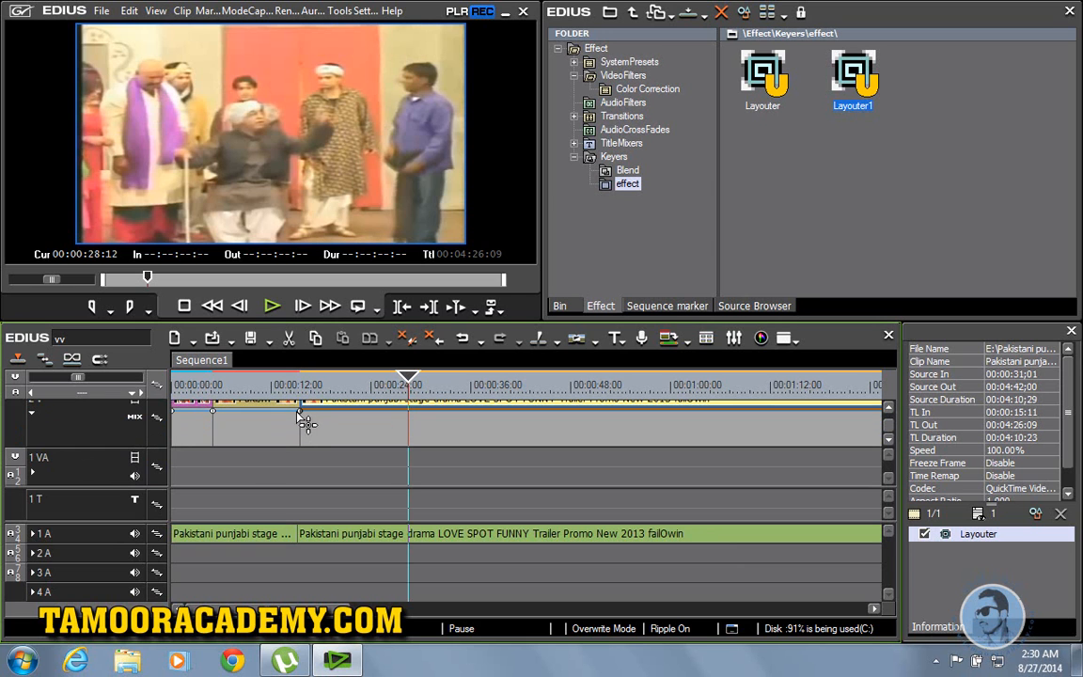
pyautogui.moveTo(291, 415); pyautogui.dragTo(292, 456)
pyautogui.click(315, 412)
pyautogui.click(286, 391)
pyautogui.click(228, 385)
pyautogui.press('i')
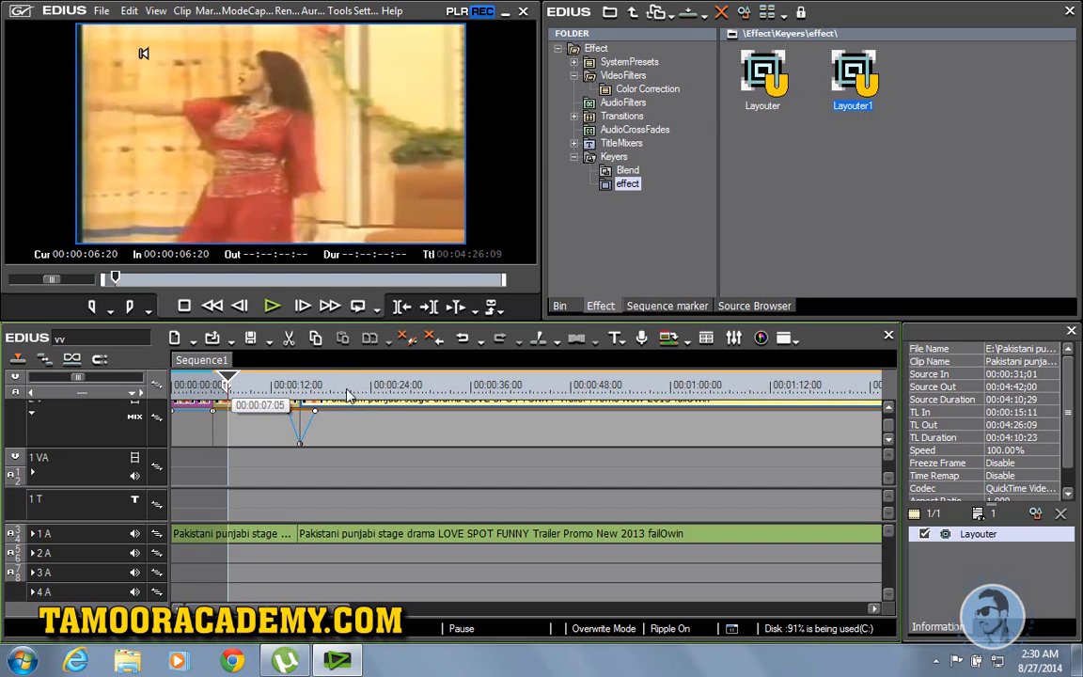
pyautogui.click(377, 386)
pyautogui.click(381, 385)
pyautogui.press('i')
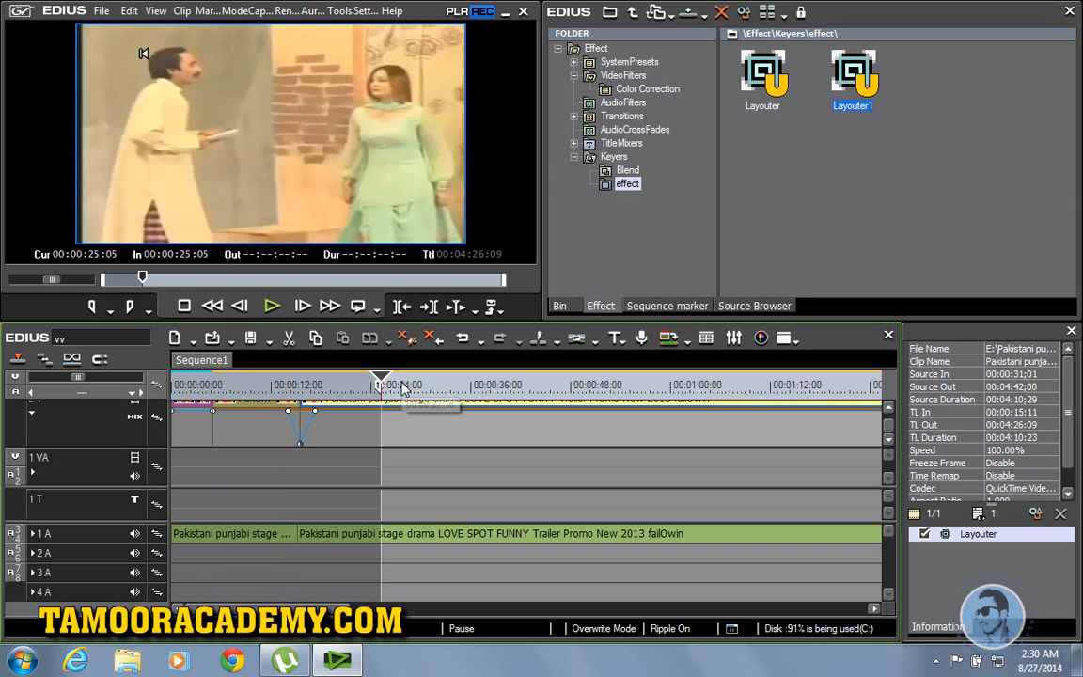
# Mark the range from 00:00:09:22 to 00:00:24:13 and render the orange area between the in and out points.
pyautogui.click(252, 385)
pyautogui.press('i')
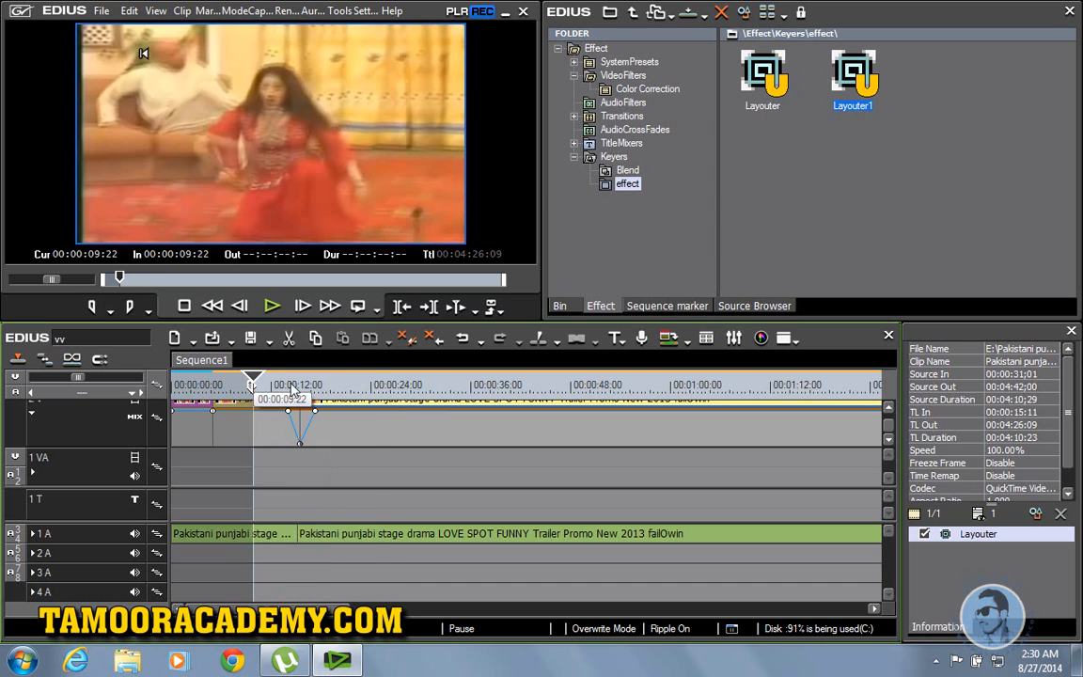
pyautogui.click(375, 385)
pyautogui.press('o')
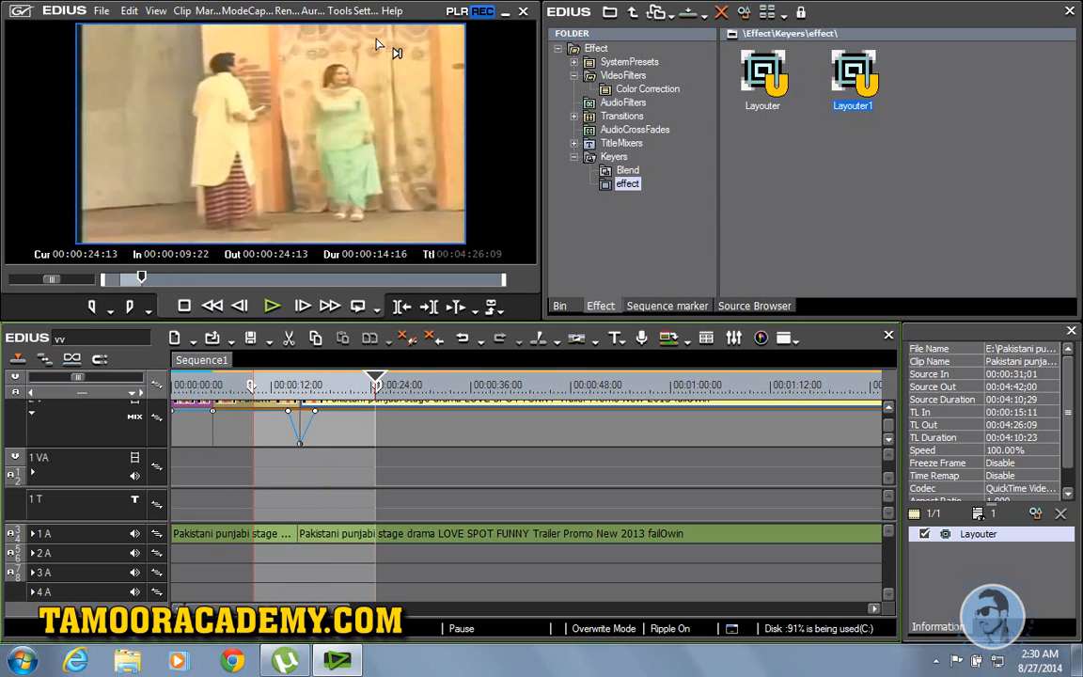
pyautogui.click(285, 11)
pyautogui.moveTo(488, 81)
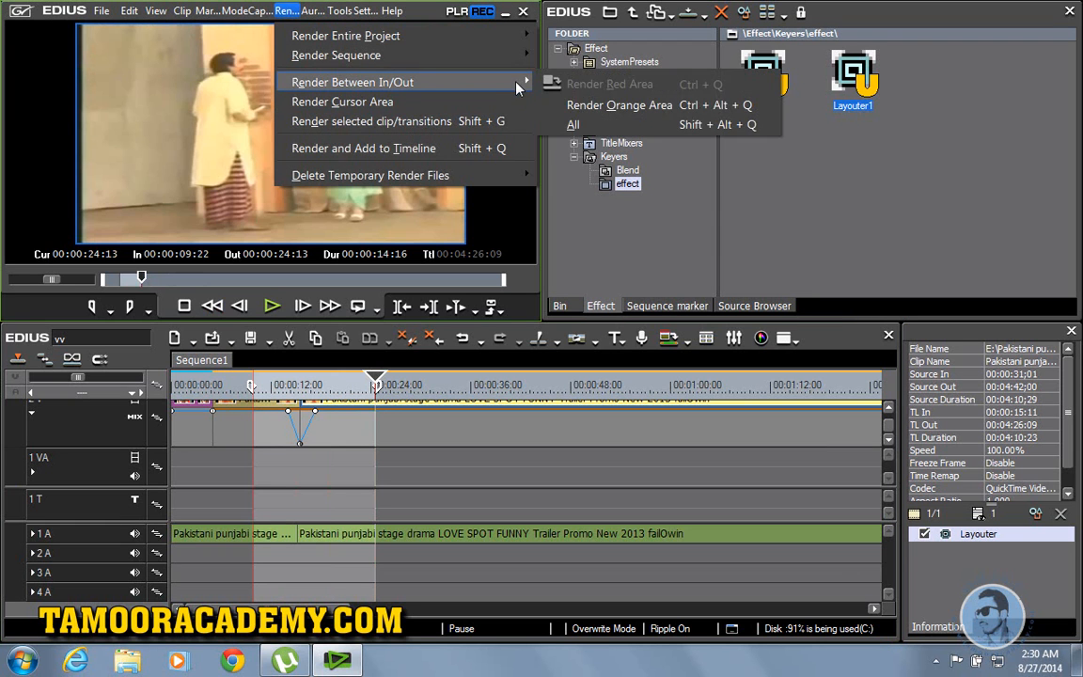
pyautogui.click(575, 104)
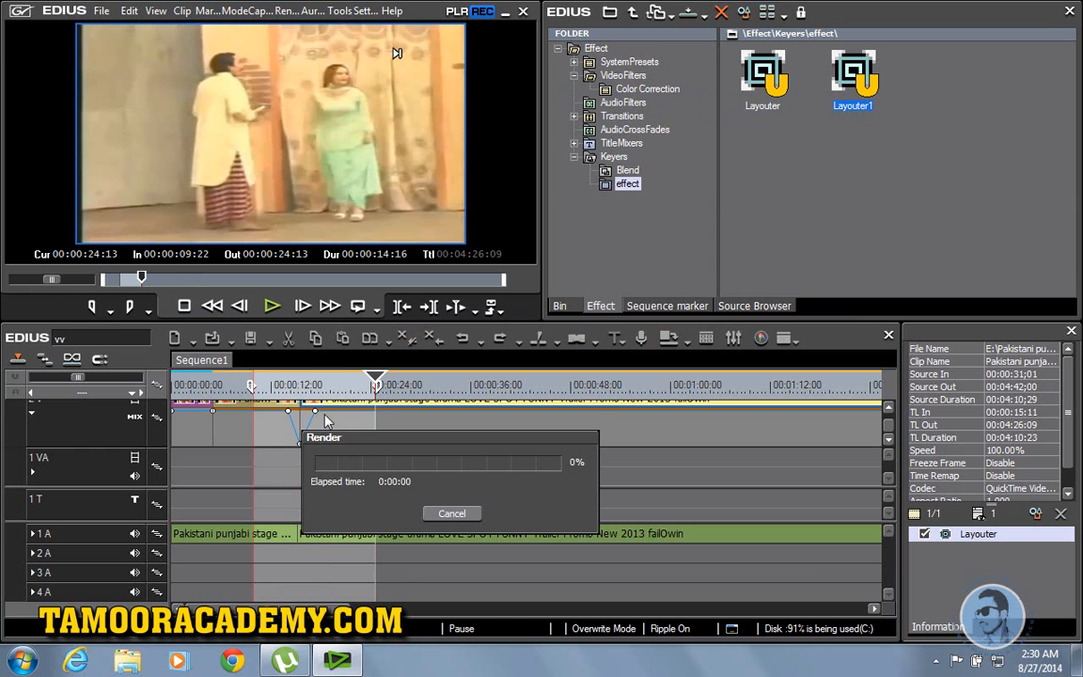
pyautogui.moveTo(395, 444); pyautogui.dragTo(578, 250)
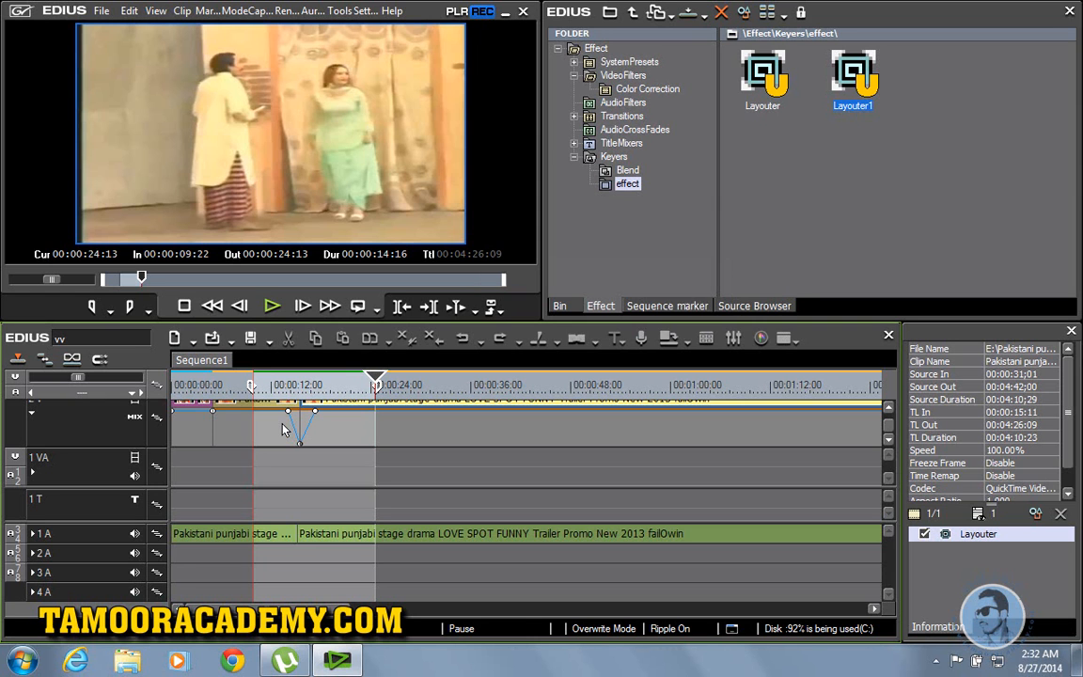
# Preview the rendered fade from 00:00:09:22 and clear the in and out points.
pyautogui.click(268, 315)
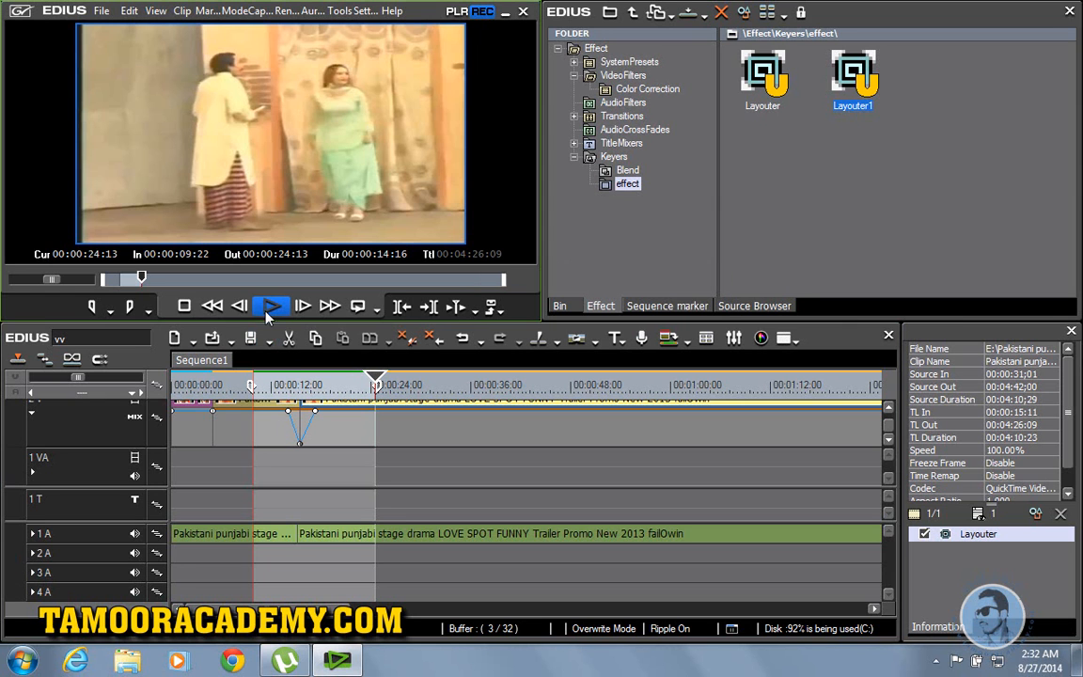
pyautogui.click(263, 385)
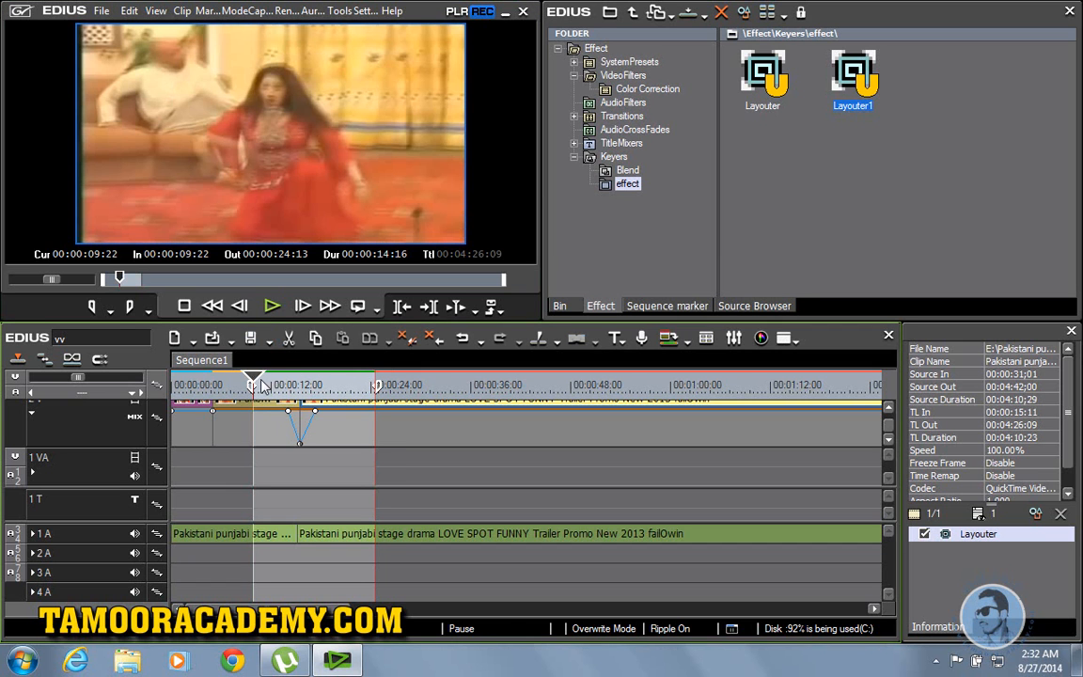
pyautogui.click(272, 308)
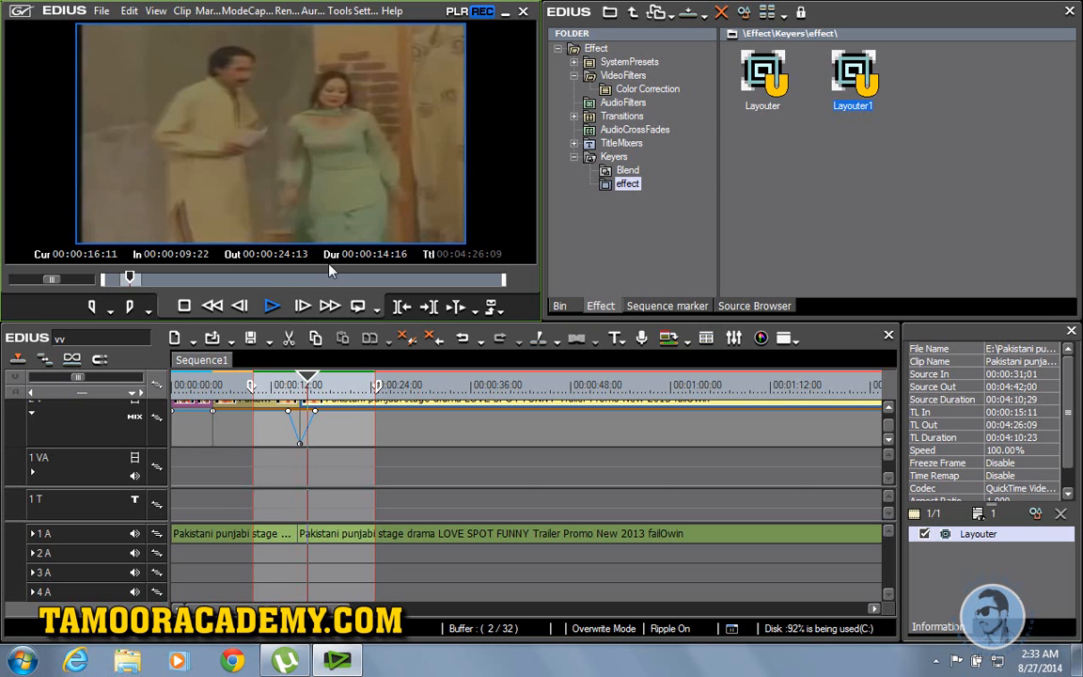
pyautogui.click(272, 311)
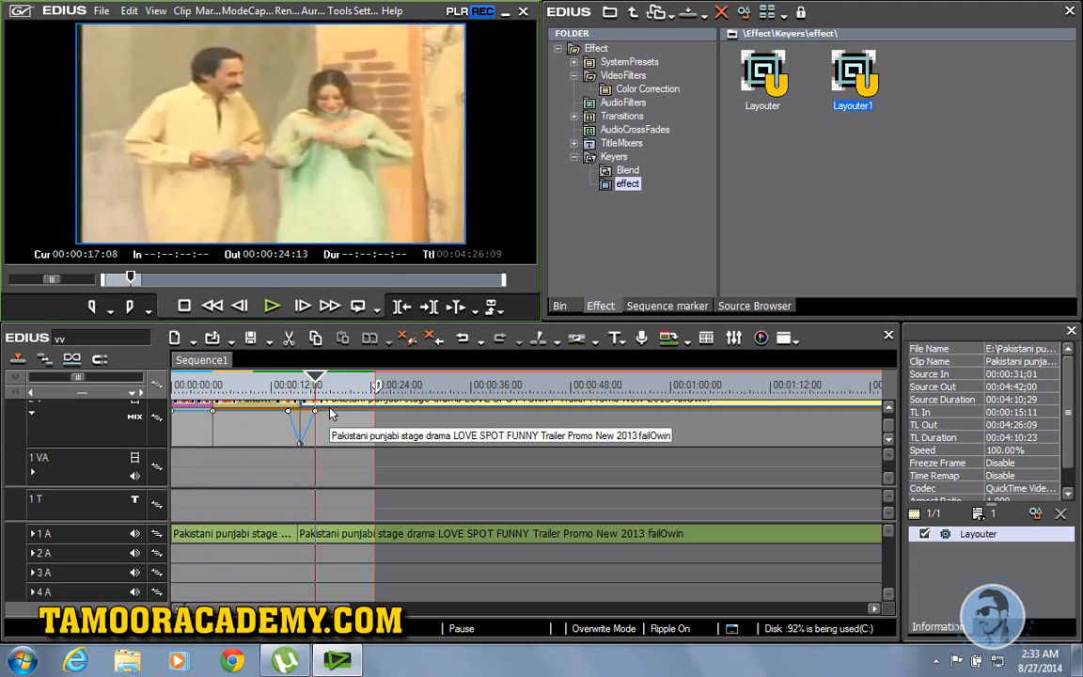
pyautogui.press('x')
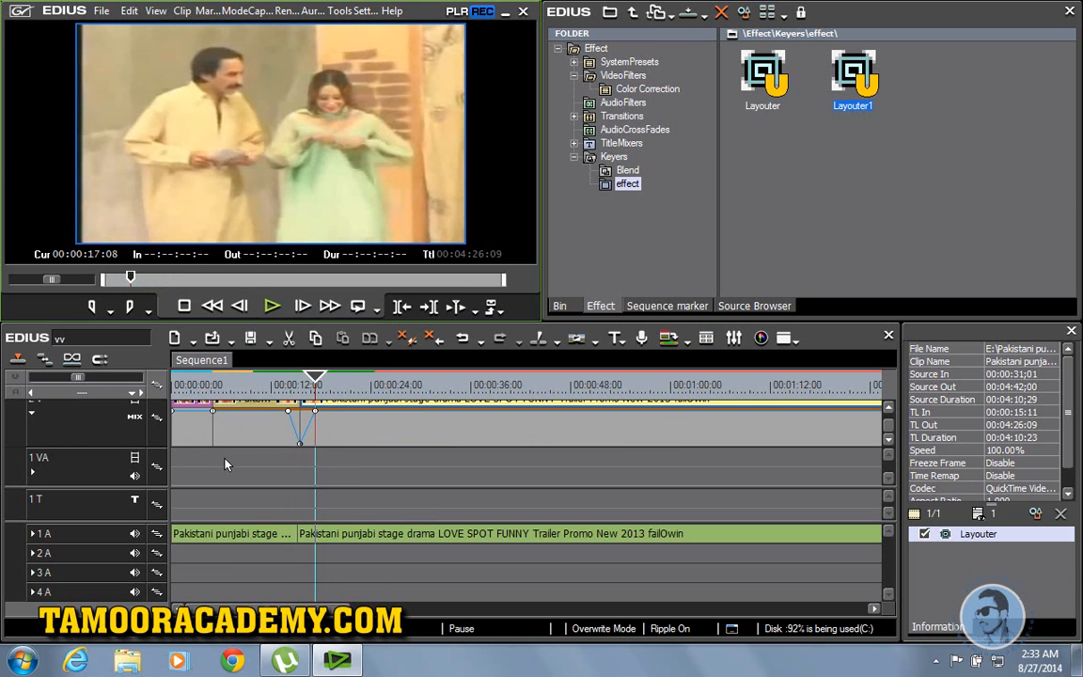
# Collapse the 2V mixer view and cut both the 2V drama video and the 1A audio at 00:00:41:09.
pyautogui.click(33, 414)
pyautogui.moveTo(325, 392); pyautogui.dragTo(520, 411)
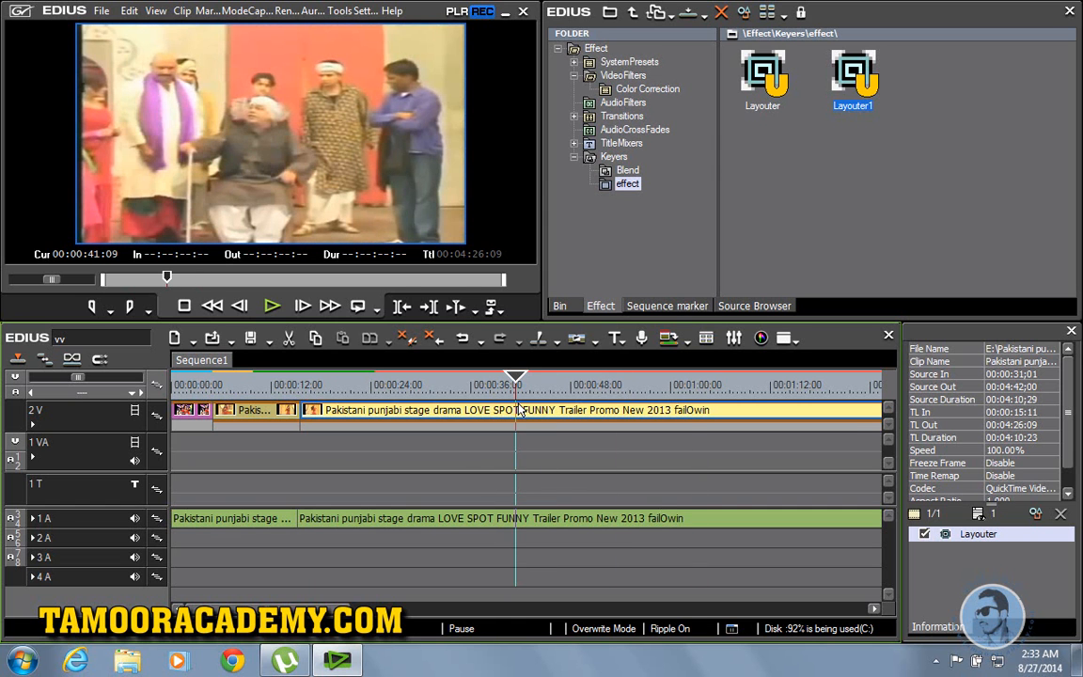
pyautogui.press('c')
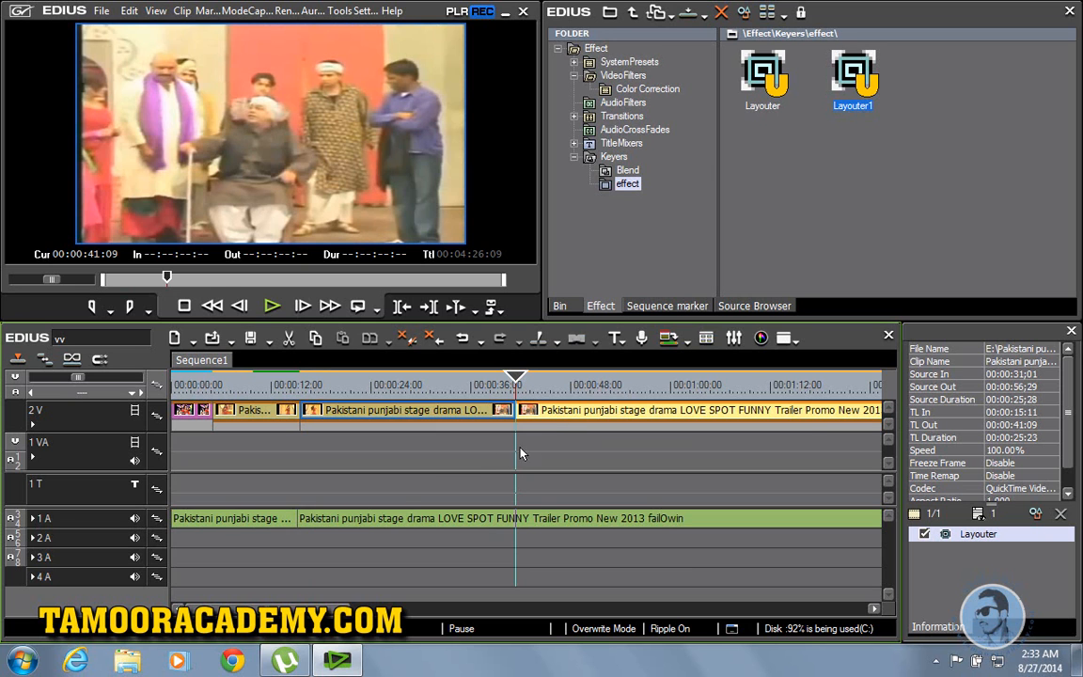
pyautogui.click(516, 521)
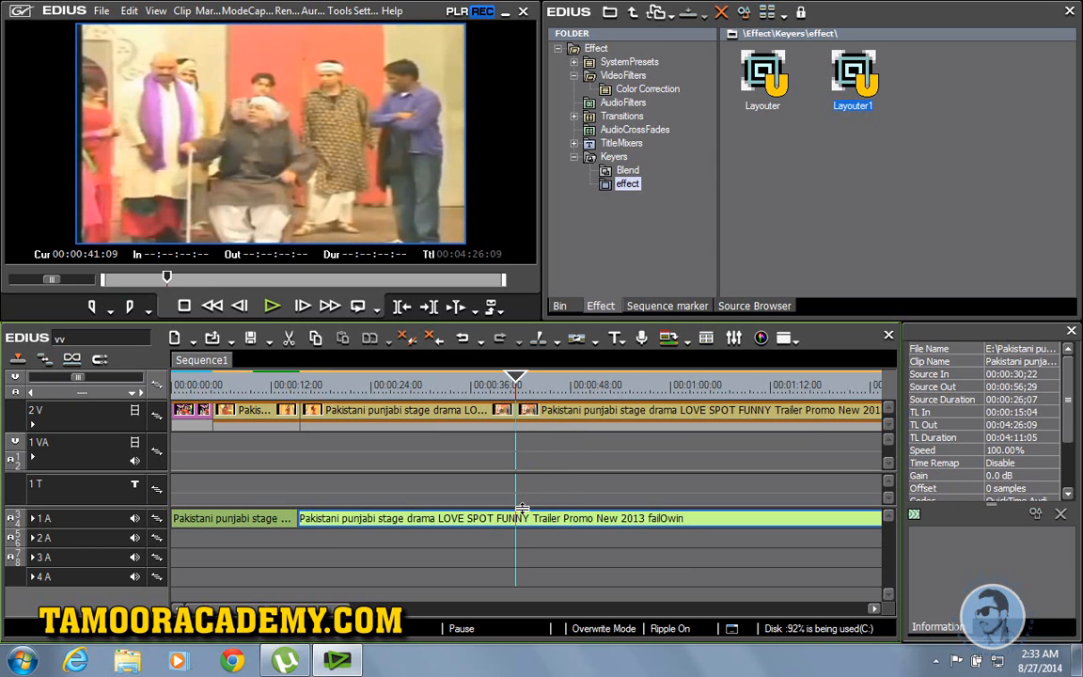
pyautogui.press('c')
# Group the drama video and audio clips that follow the cut at 00:00:41:09.
pyautogui.rightClick(589, 420)
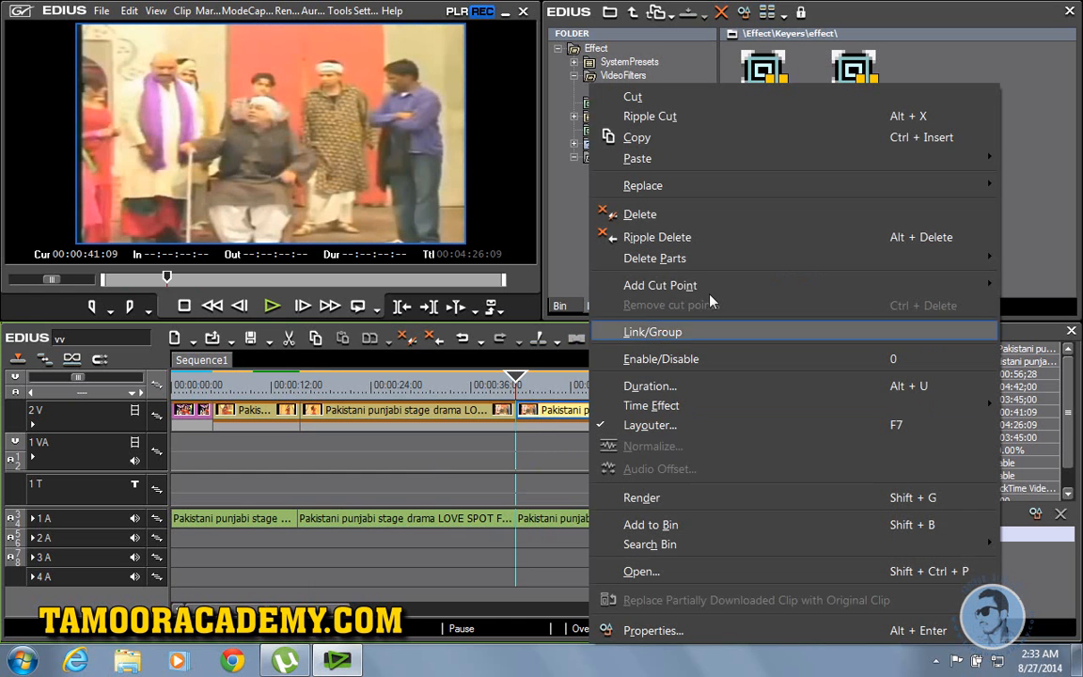
pyautogui.moveTo(841, 334)
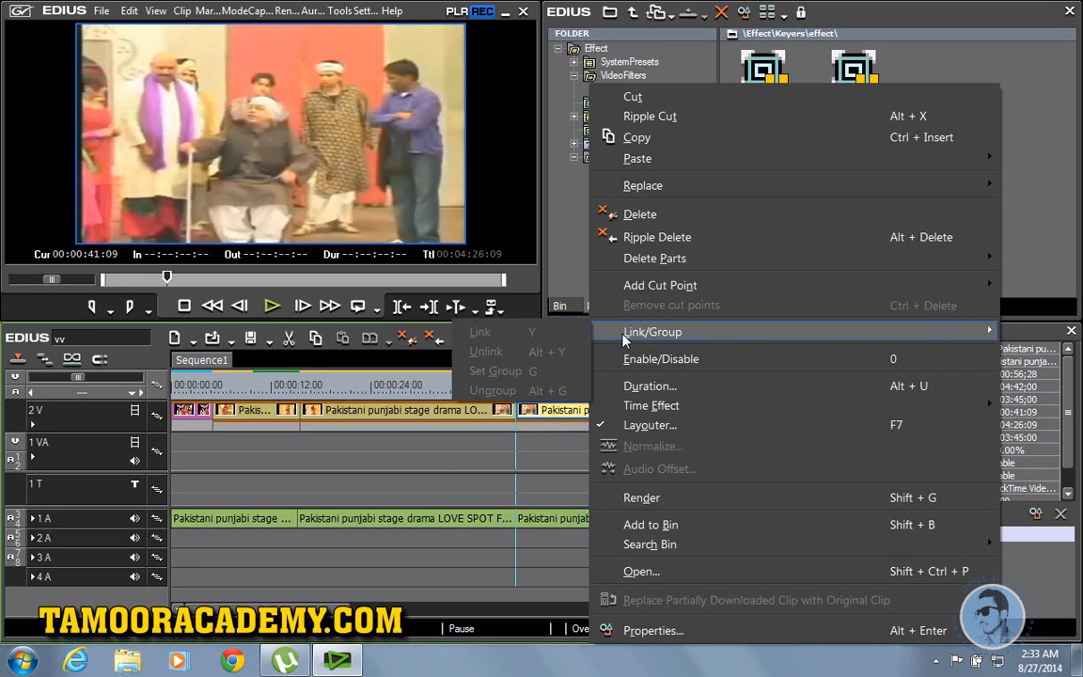
pyautogui.click(571, 555)
pyautogui.moveTo(622, 546); pyautogui.dragTo(624, 399)
pyautogui.rightClick(583, 409)
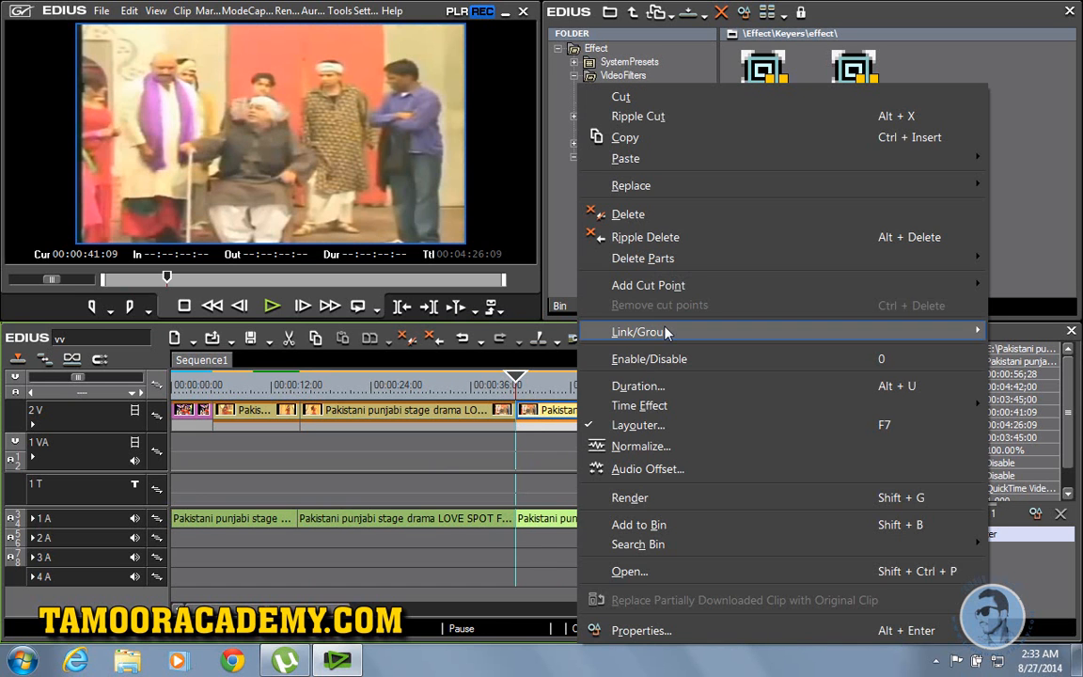
pyautogui.moveTo(602, 331)
pyautogui.click(487, 371)
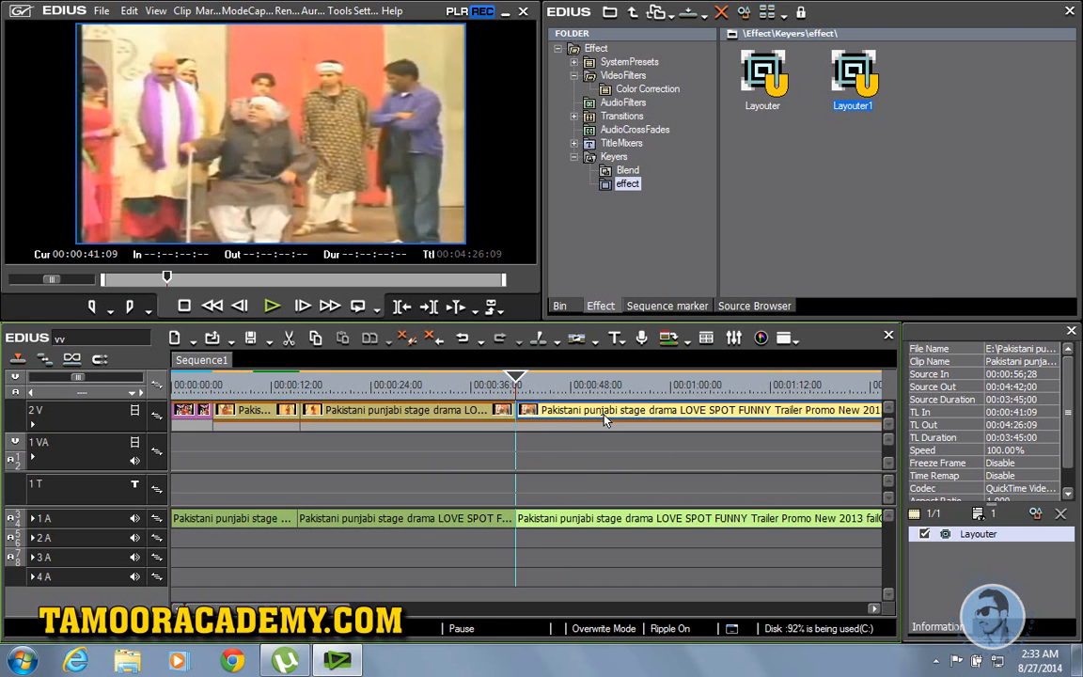
# Move the grouped clips to start at 00:00:46:09 and place the Pakistani_Punjabi poster image in the gap on 2V.
pyautogui.click(651, 420)
pyautogui.moveTo(651, 420); pyautogui.dragTo(693, 421)
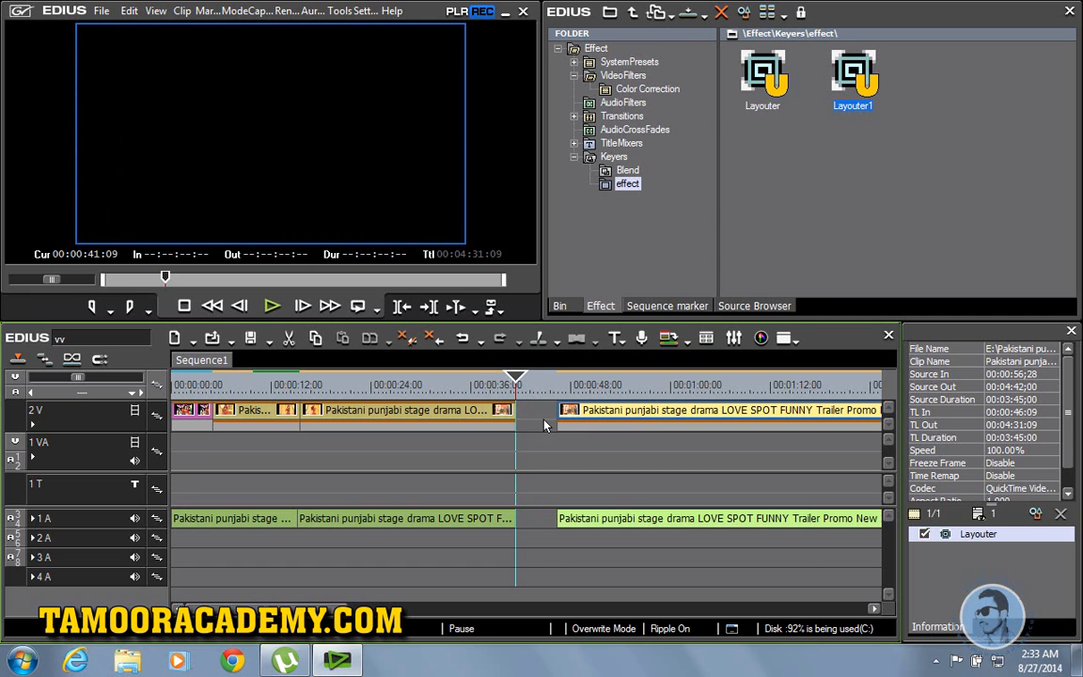
pyautogui.click(559, 306)
pyautogui.moveTo(951, 197); pyautogui.dragTo(558, 385)
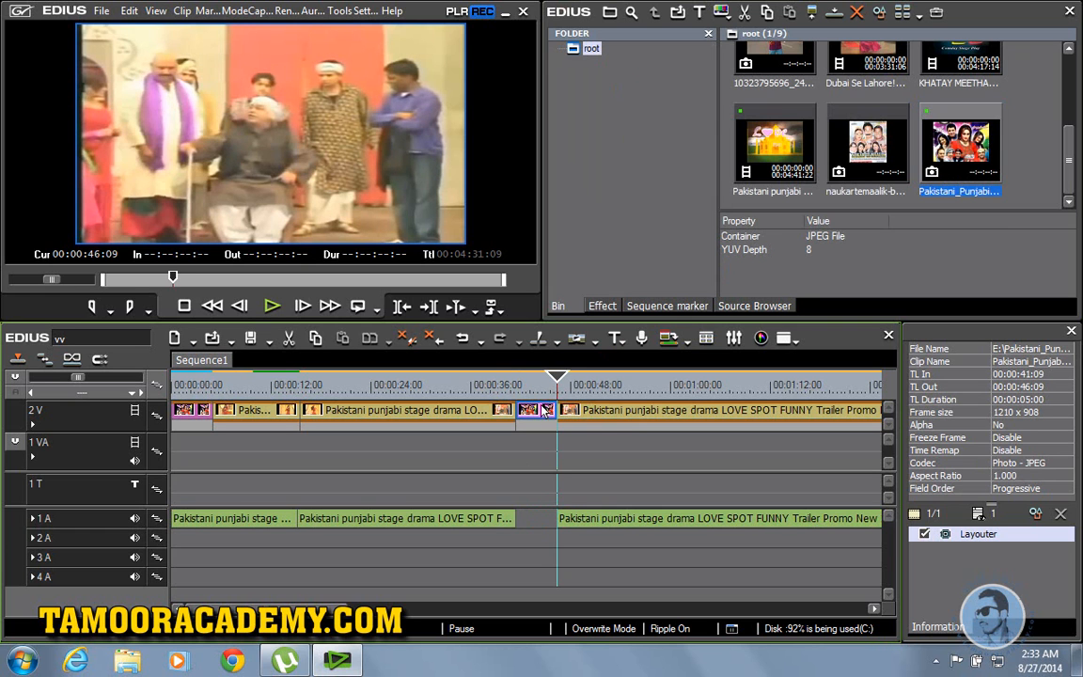
# Preview the transition from the drama segment through the inserted poster image into the next segment.
pyautogui.moveTo(538, 380); pyautogui.dragTo(506, 389)
pyautogui.press('space')
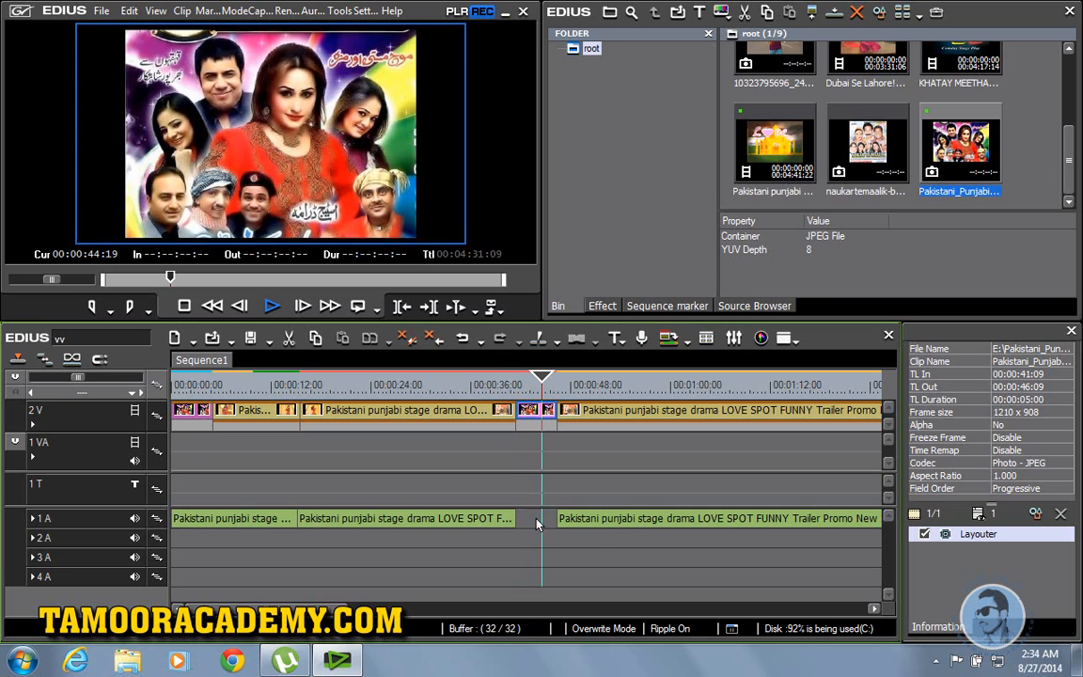
pyautogui.press('space')
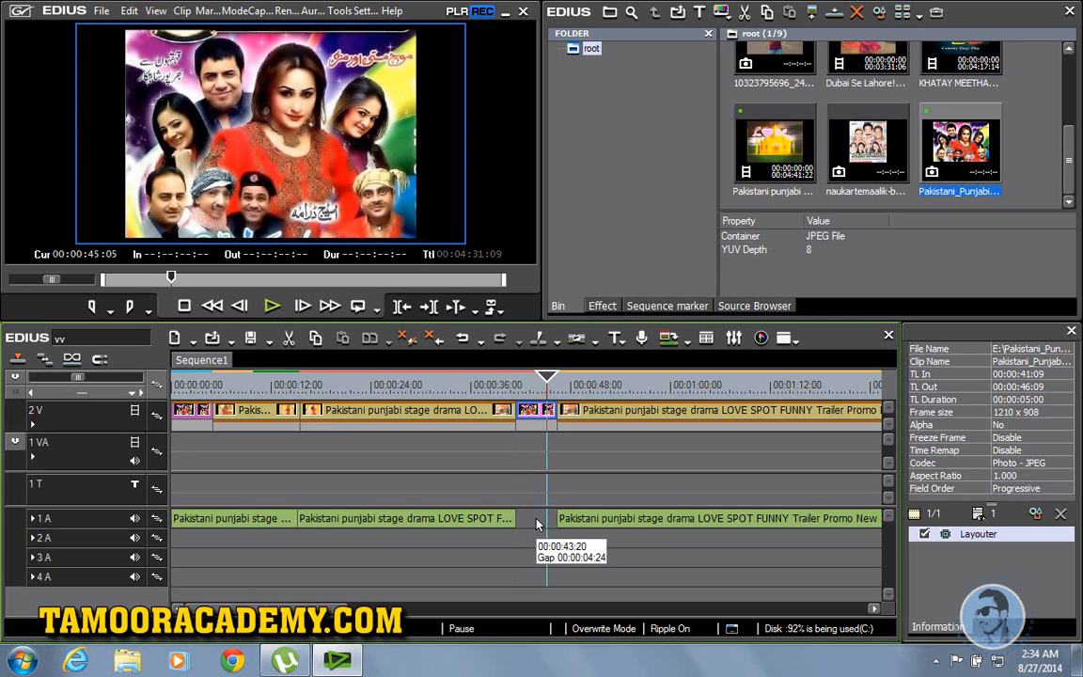
pyautogui.click(468, 504)
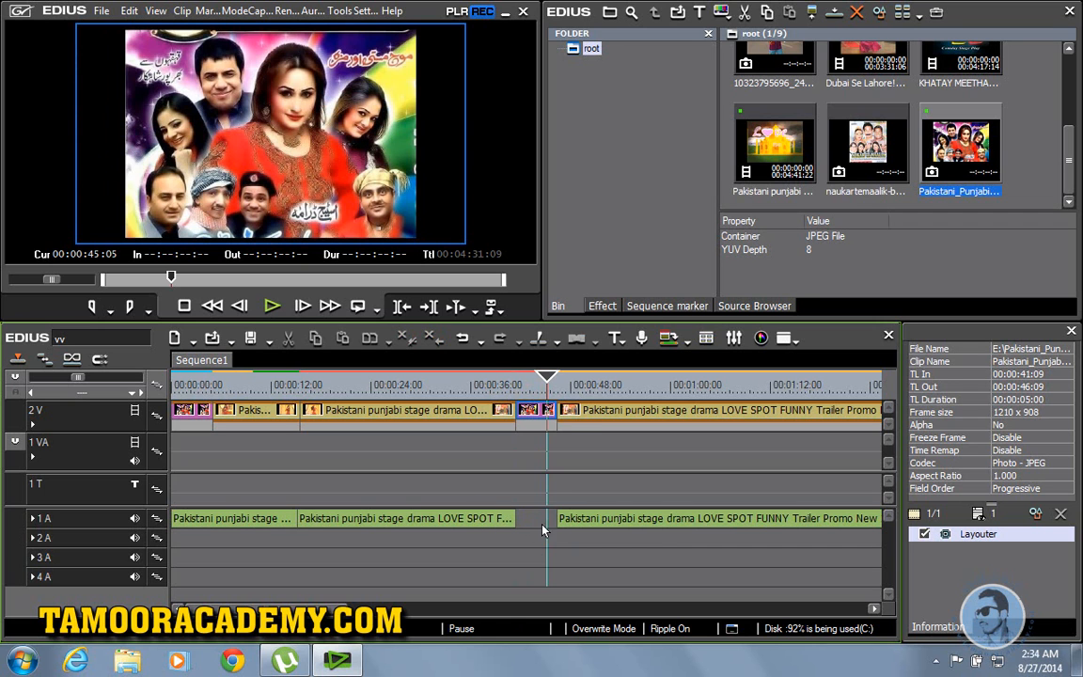
pyautogui.press('space')
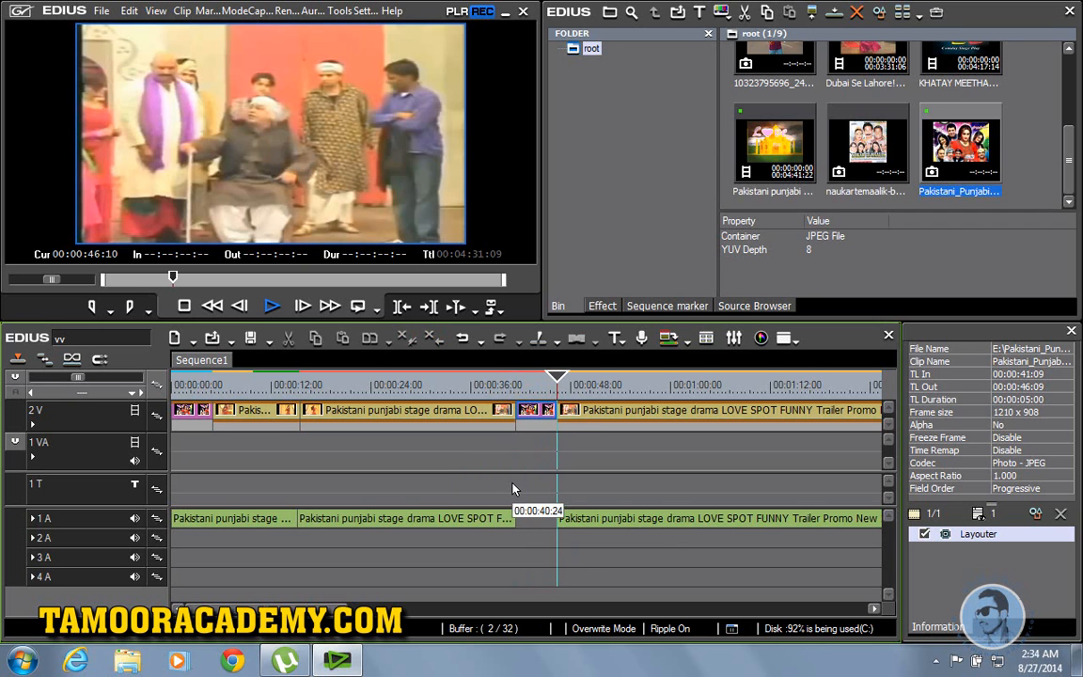
pyautogui.press('space')
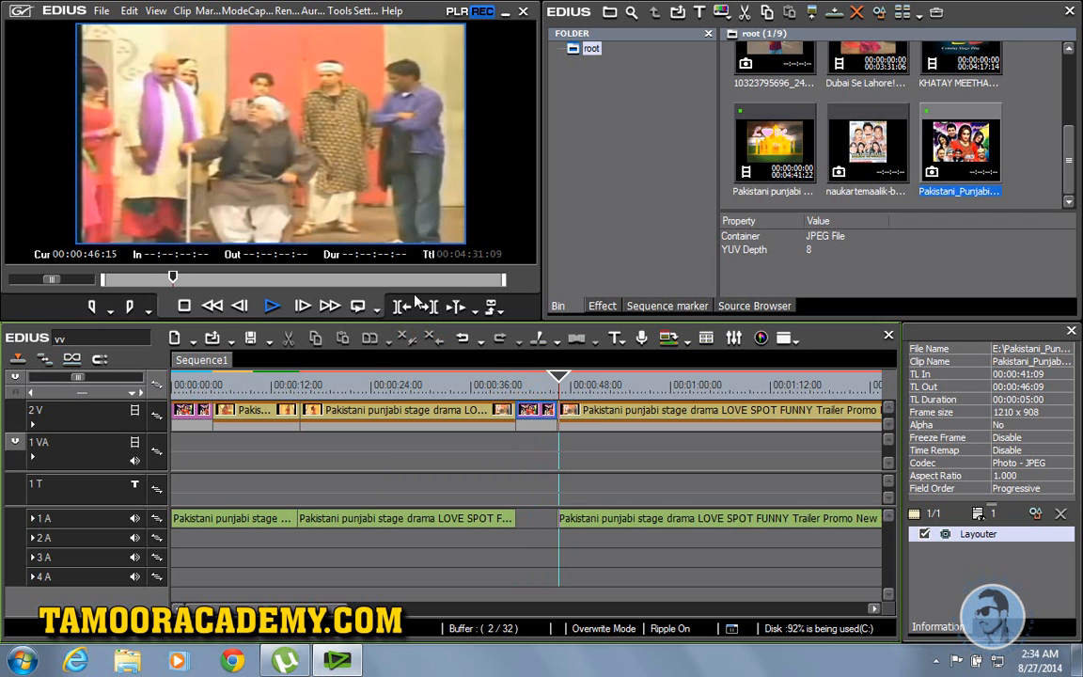
# Place the KHATAY MEETHAY trailer at the start of 2V in a new sequence and move the playhead to 00:00:16:04.
pyautogui.rightClick(213, 367)
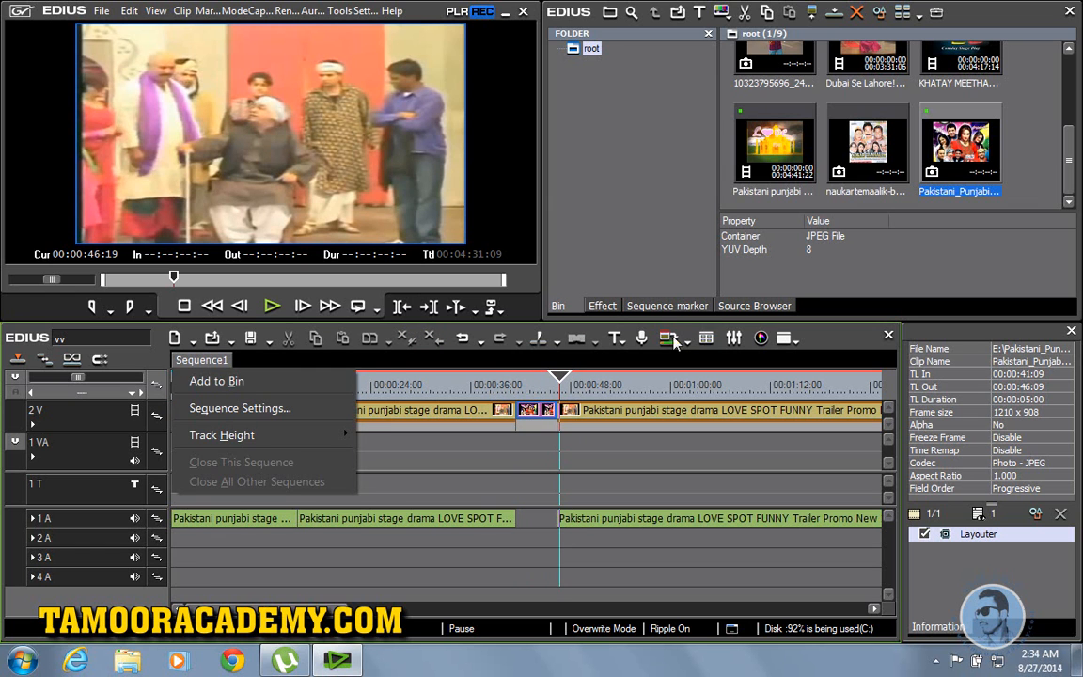
pyautogui.click(644, 261)
pyautogui.click(175, 337)
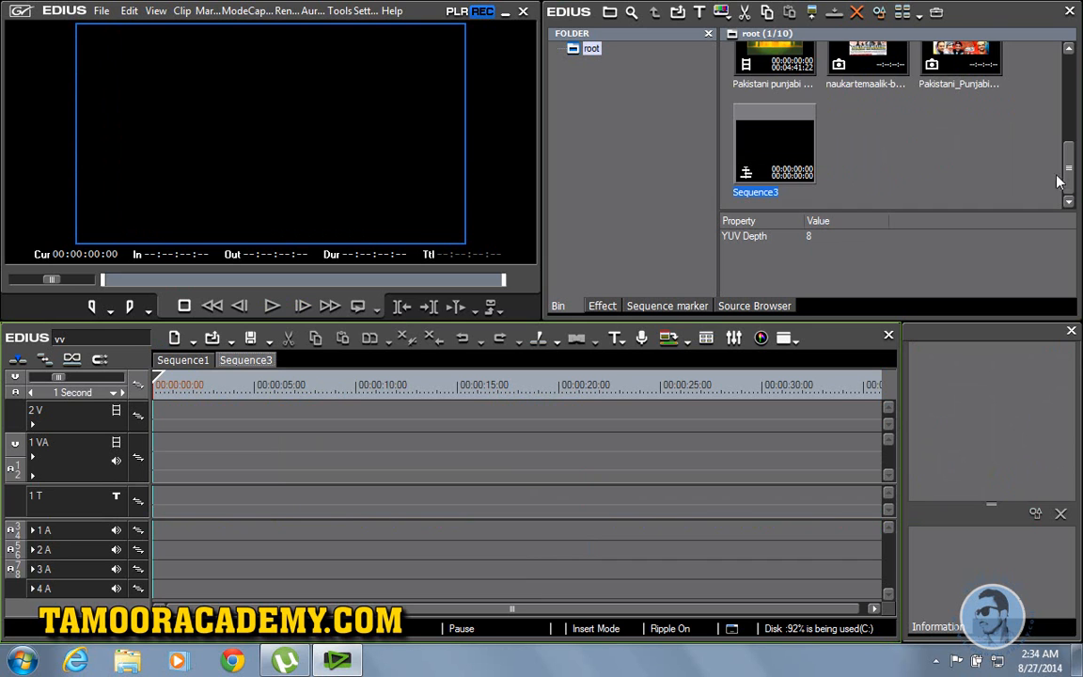
pyautogui.scroll(1, 1071, 168)
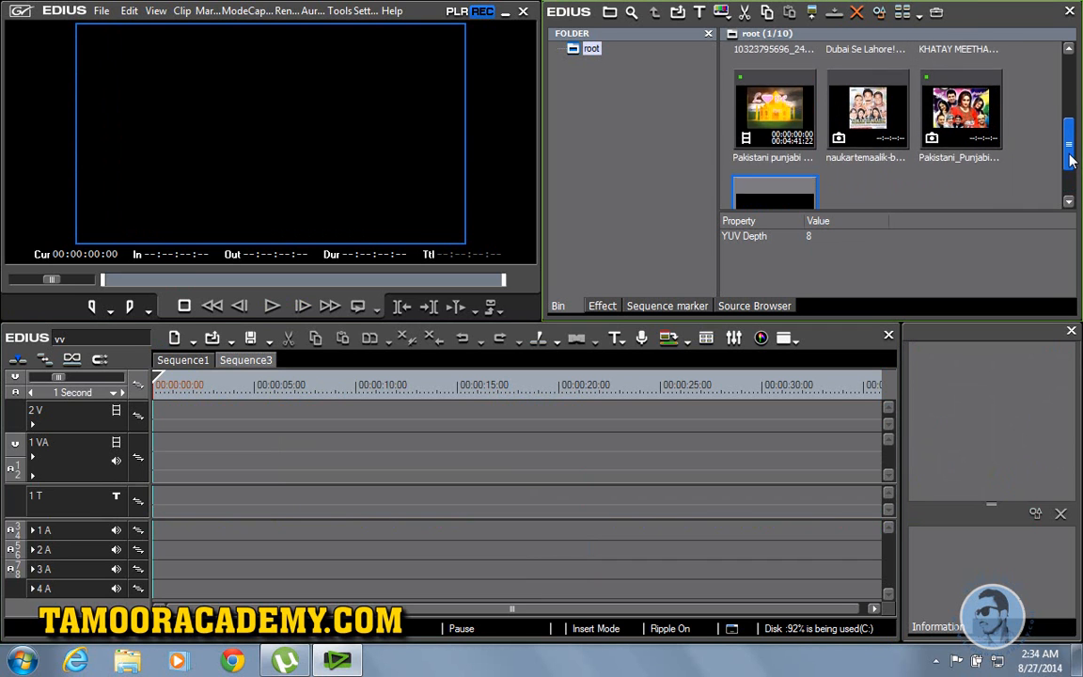
pyautogui.click(774, 115)
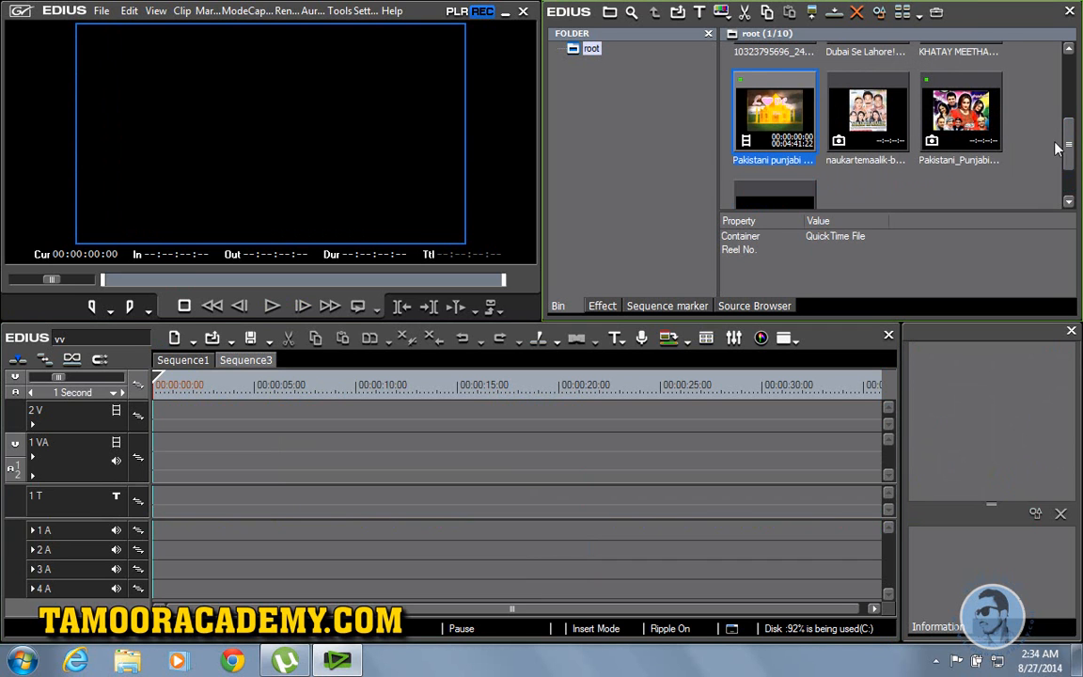
pyautogui.scroll(1, 1046, 132)
pyautogui.moveTo(959, 94); pyautogui.dragTo(158, 412)
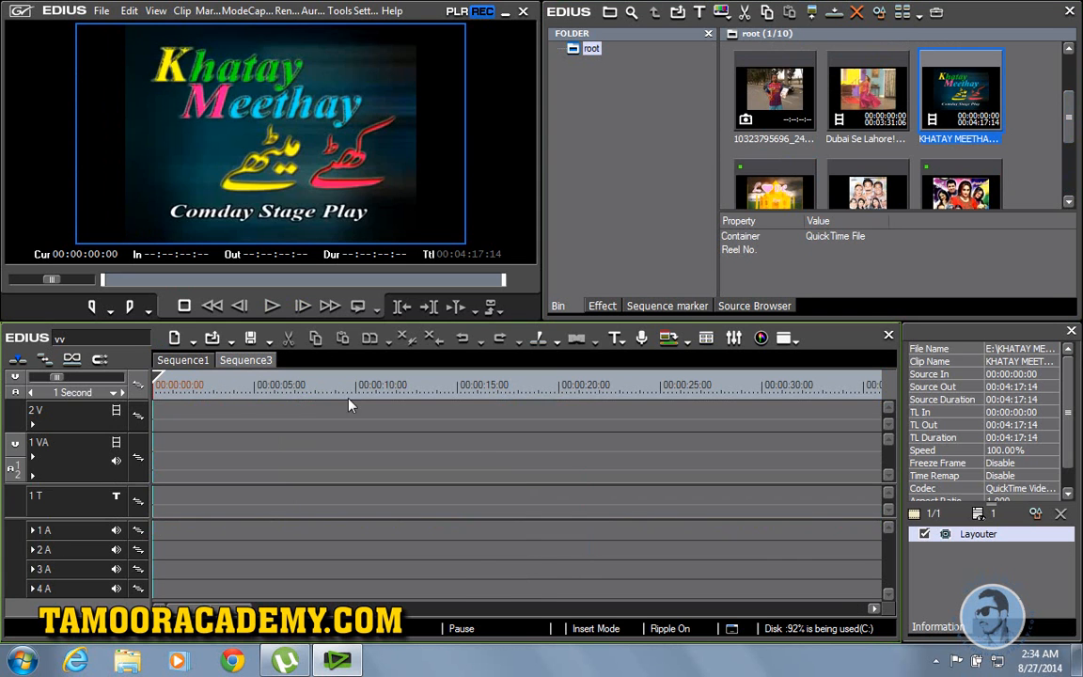
pyautogui.click(395, 387)
pyautogui.click(481, 387)
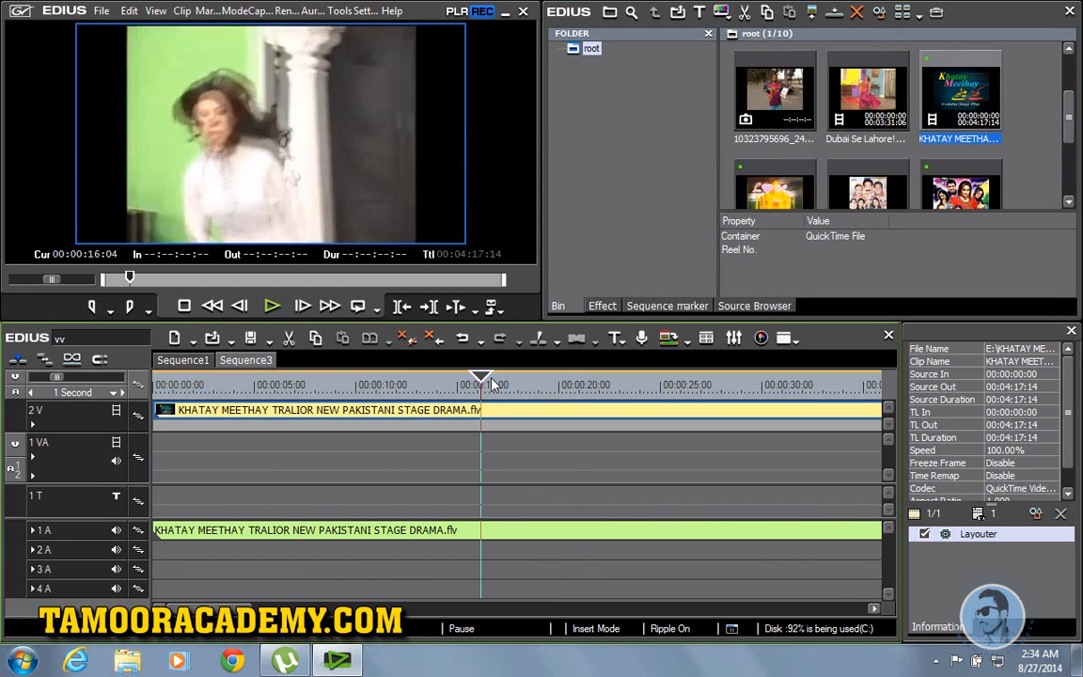
# Cut the KHATAY MEETHAY trailer at 00:00:30:08 and delete the part before the cut.
pyautogui.moveTo(481, 378); pyautogui.dragTo(770, 386)
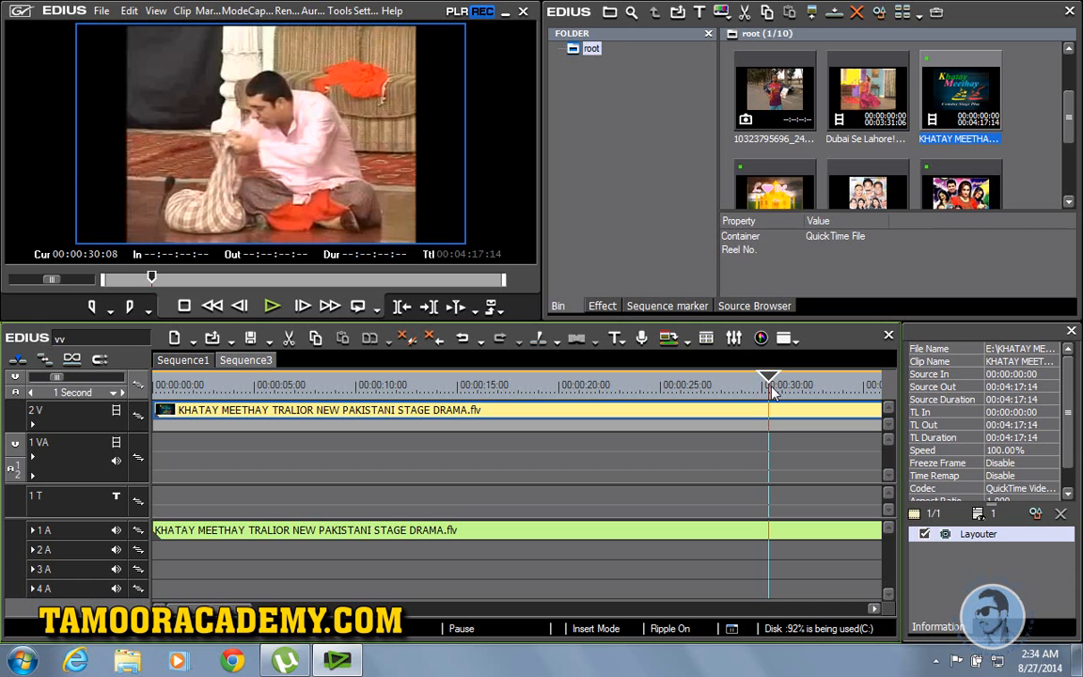
pyautogui.press('c')
pyautogui.rightClick(775, 414)
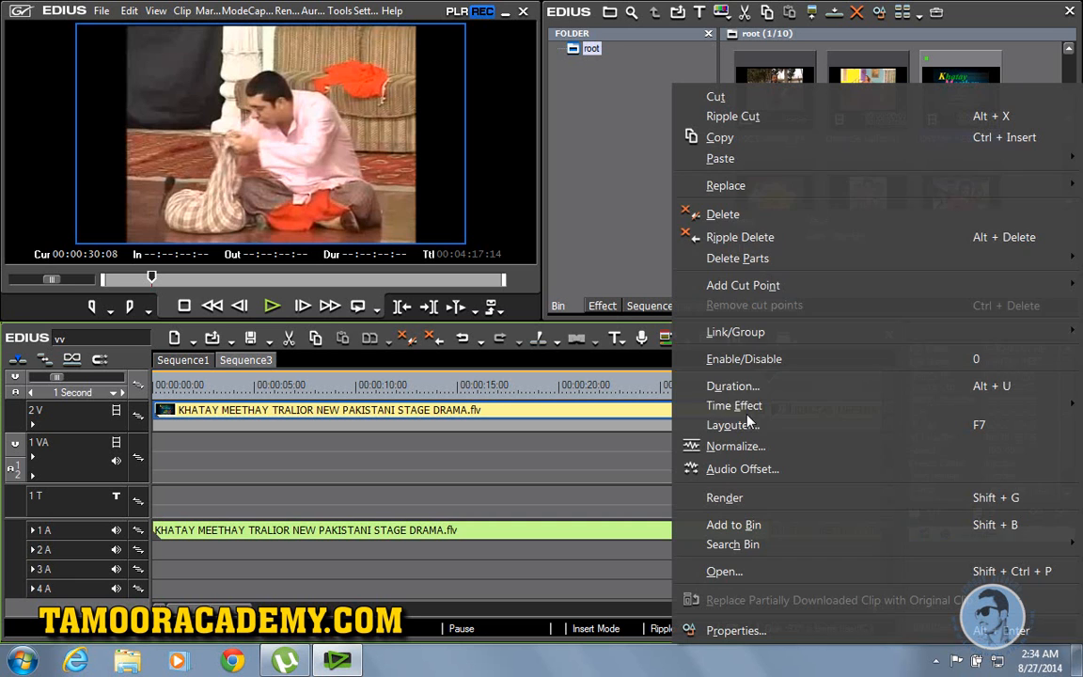
pyautogui.click(788, 215)
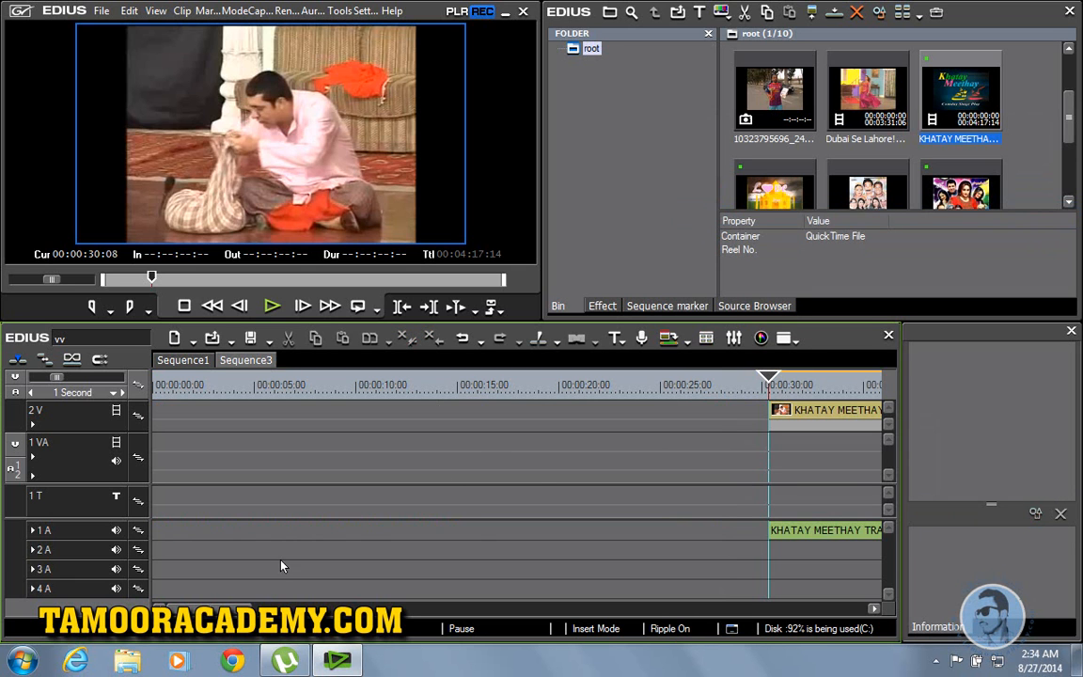
# Move the remaining trailer clip to start at 00:00:03:21 and preview its opening seconds.
pyautogui.moveTo(822, 423); pyautogui.dragTo(290, 414)
pyautogui.moveTo(225, 389)
pyautogui.mouseDown()
pyautogui.moveTo(271, 387)
pyautogui.moveTo(241, 381)
pyautogui.moveTo(237, 399)
pyautogui.mouseUp()
pyautogui.press('space')
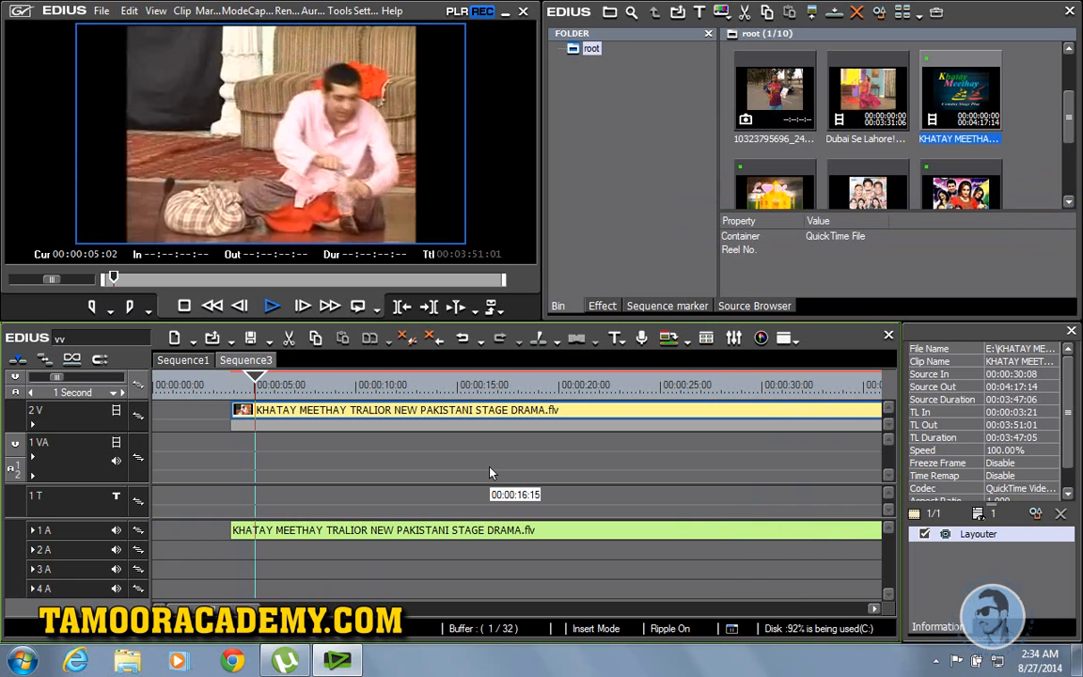
pyautogui.press('space')
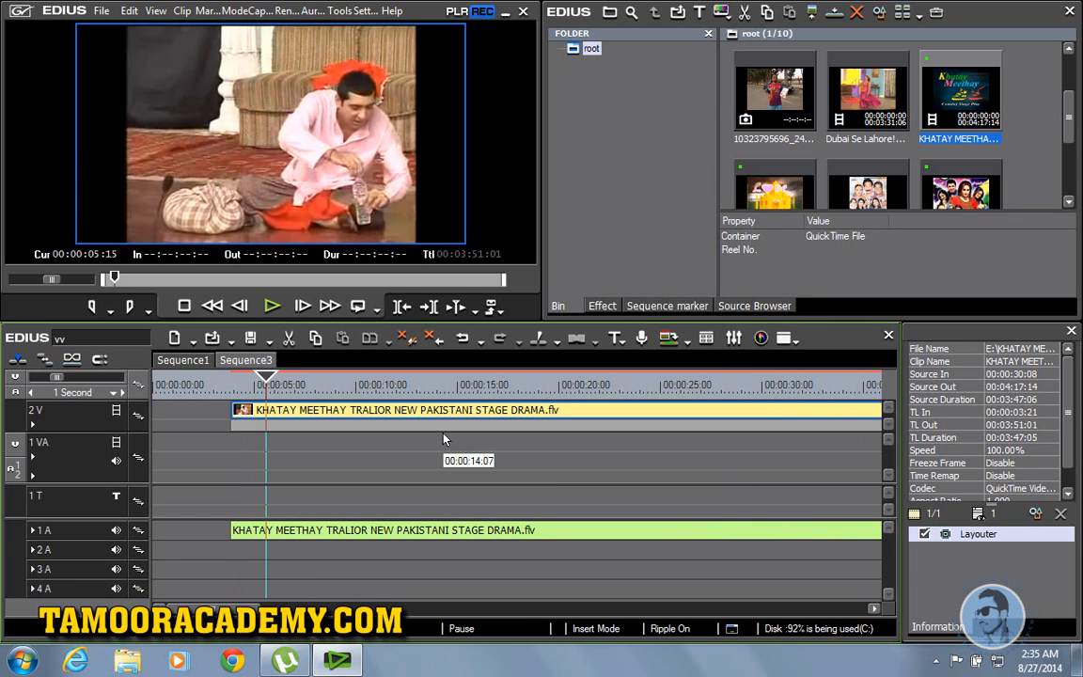
# Cut the KHATAY MEETHAY clip at 00:00:26:12 and copy the segment before the cut.
pyautogui.click(322, 384)
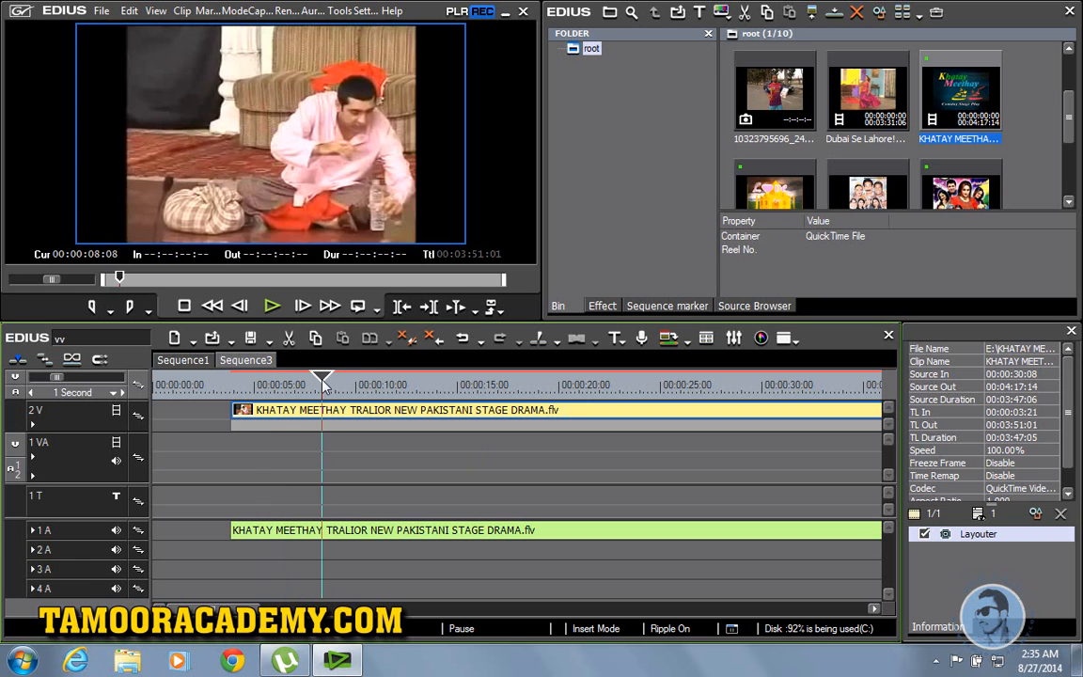
pyautogui.moveTo(323, 384); pyautogui.dragTo(340, 386)
pyautogui.moveTo(366, 385); pyautogui.dragTo(689, 389)
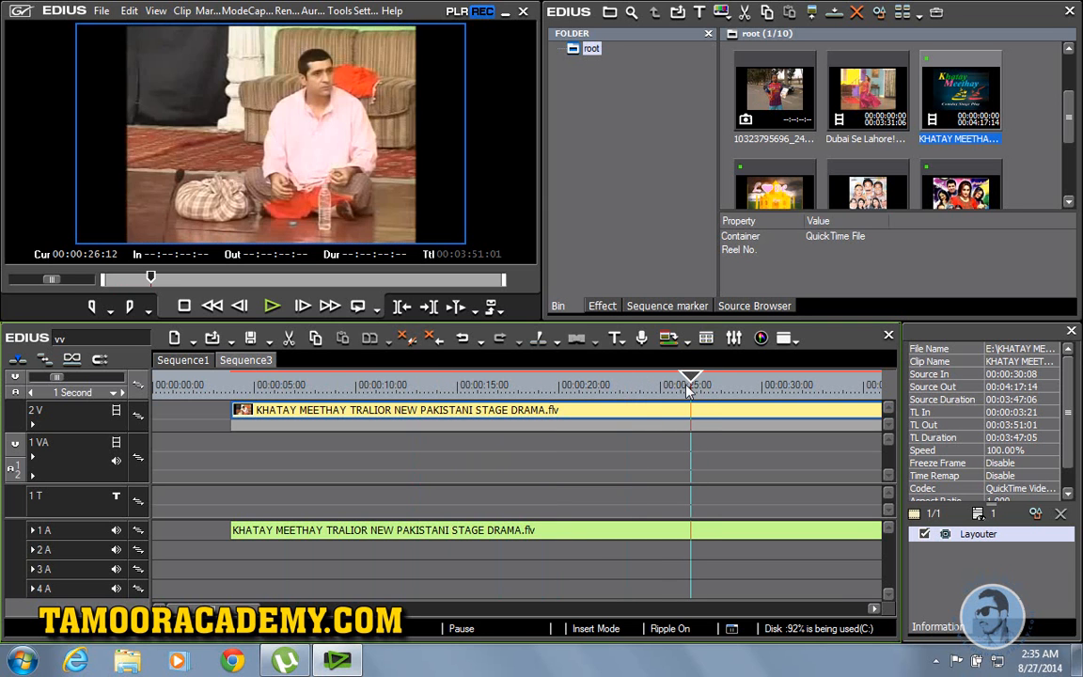
pyautogui.press('c')
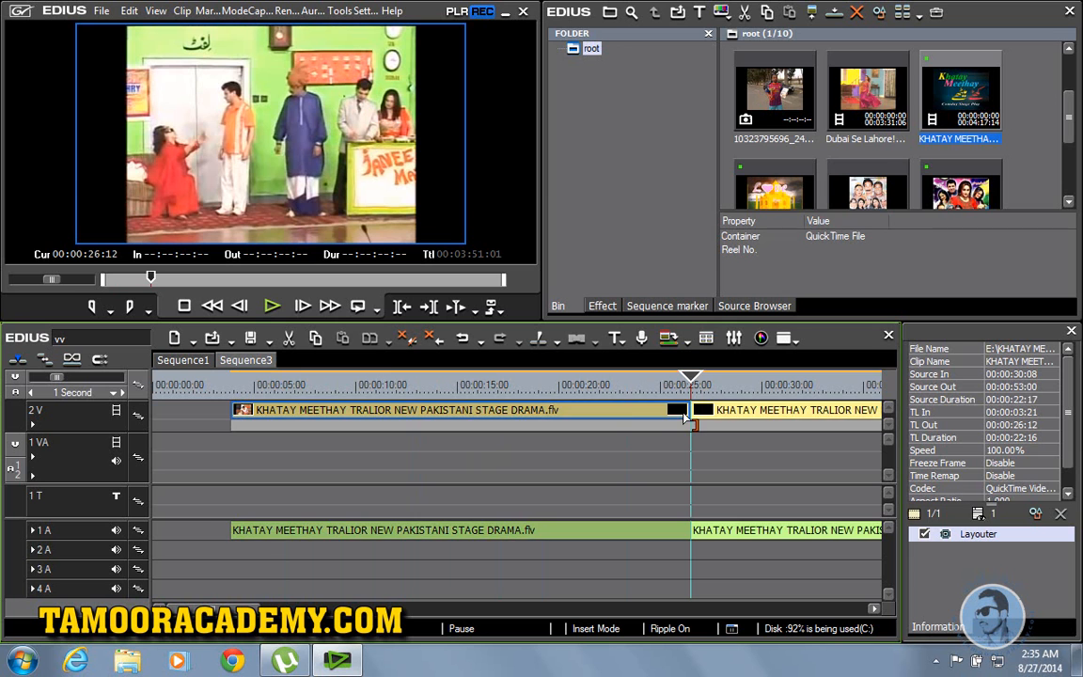
pyautogui.rightClick(643, 414)
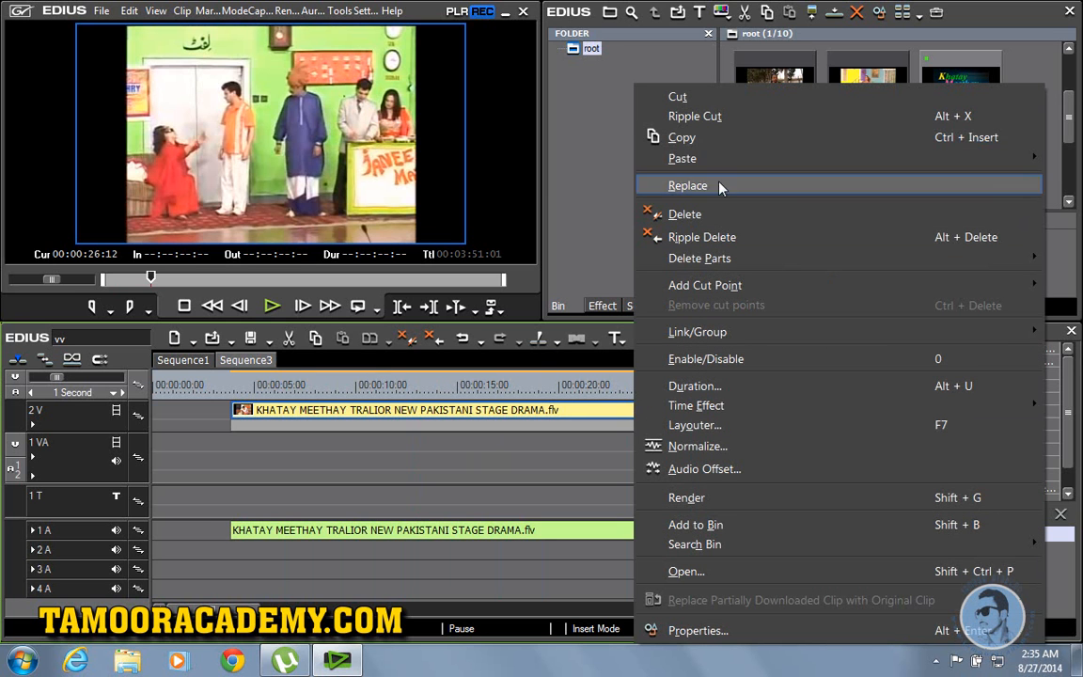
pyautogui.click(709, 149)
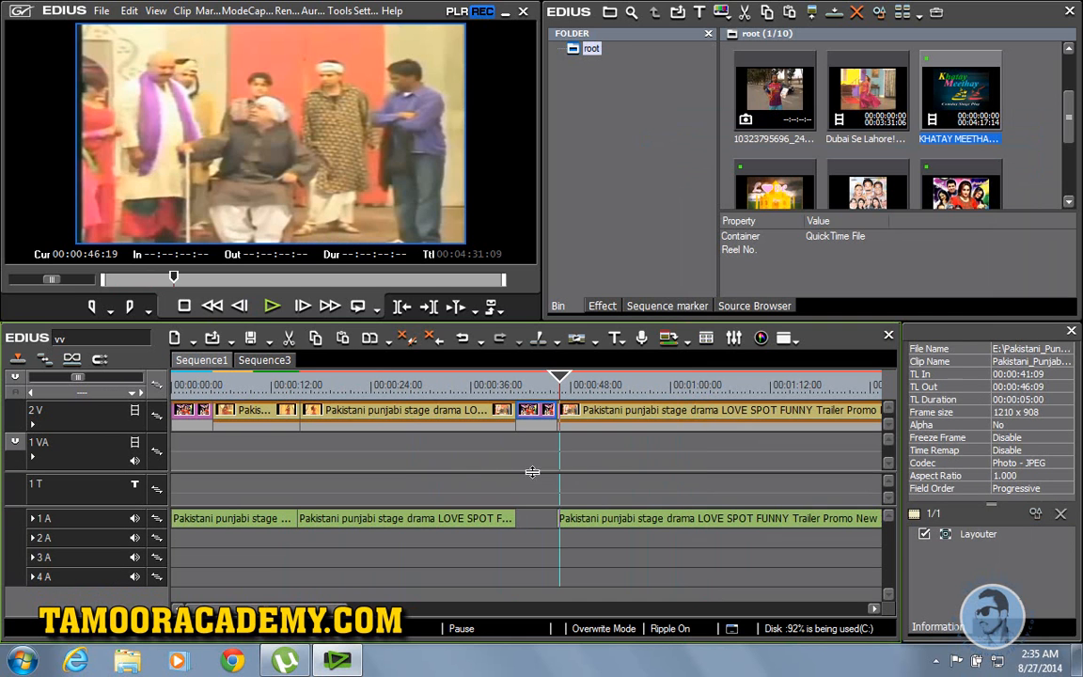
# In Sequence1, paste the copied segment at 00:00:46:19 after shifting the following drama clip, and start that clip at 00:01:09:11.
pyautogui.moveTo(592, 419); pyautogui.dragTo(867, 415)
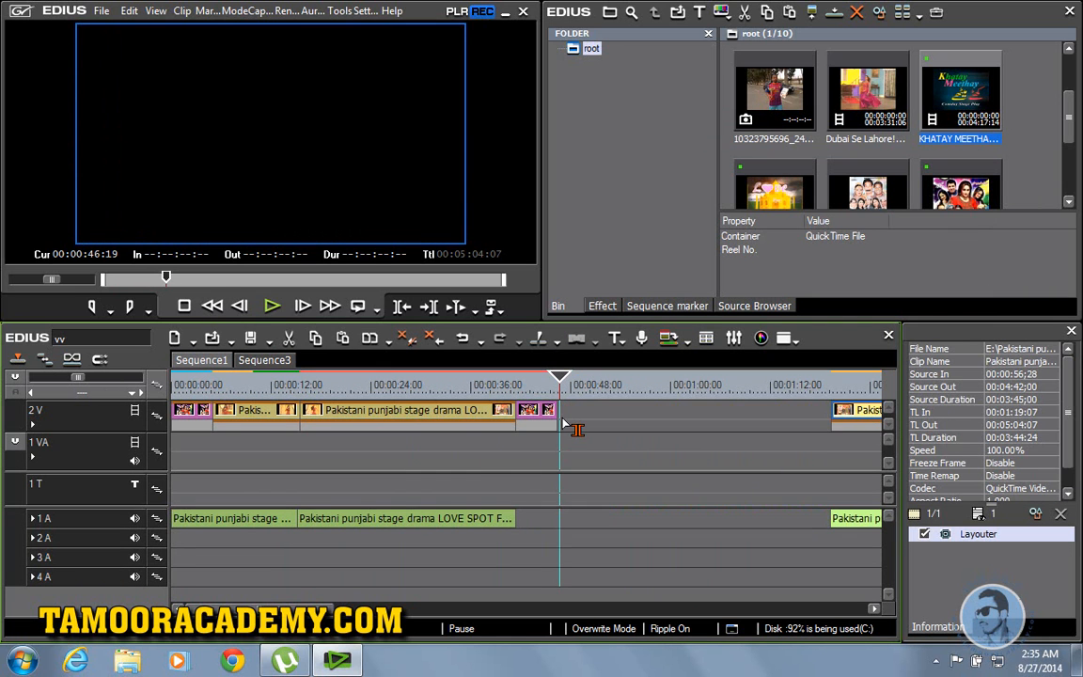
pyautogui.hotkey('ctrl', 'v')
pyautogui.moveTo(845, 414); pyautogui.dragTo(768, 423)
pyautogui.moveTo(584, 386); pyautogui.dragTo(706, 399)
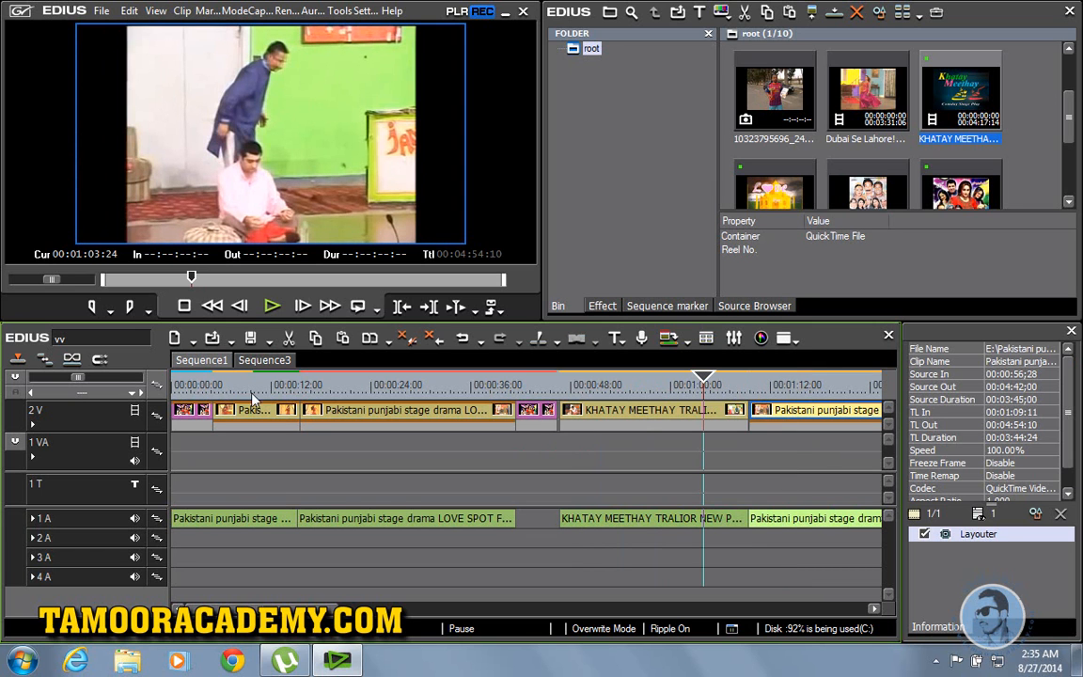
# Add opacity keyframes on 2V that fade out the second poster image and fade in the KHATAY MEETHAY segment at their cut.
pyautogui.click(31, 425)
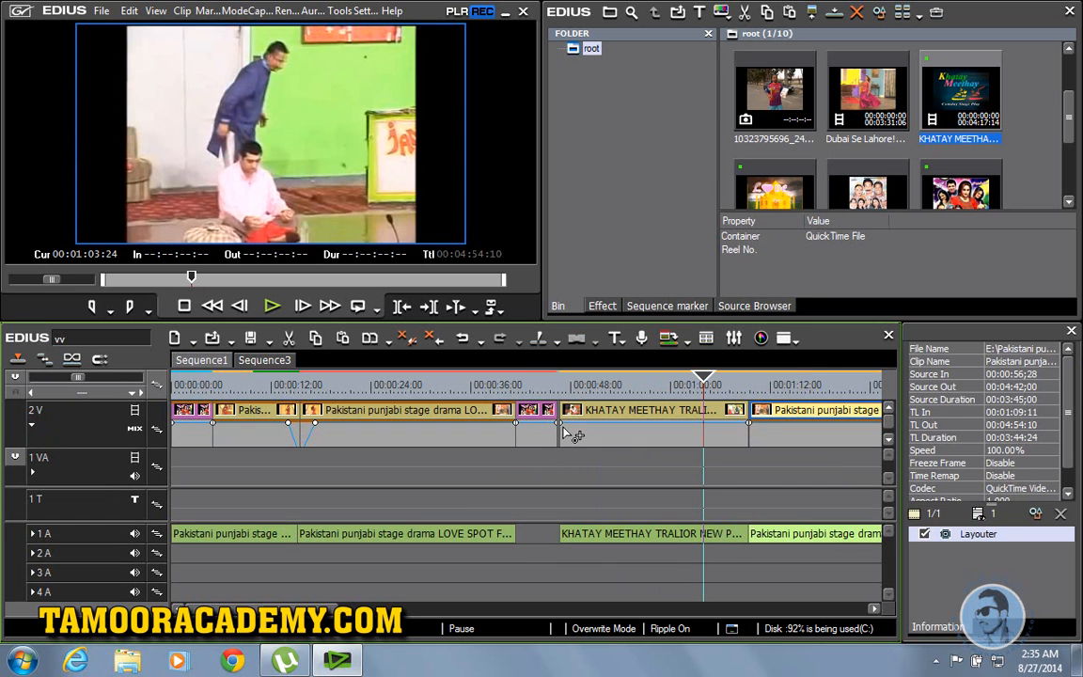
pyautogui.scroll(-1, 569, 430)
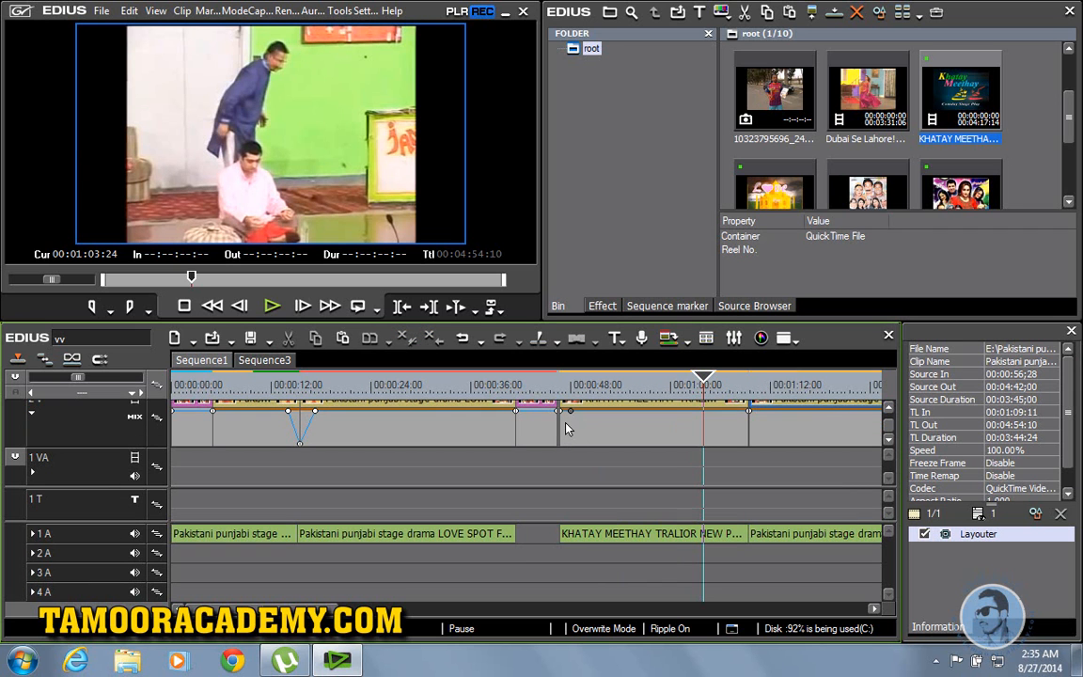
pyautogui.moveTo(563, 414); pyautogui.dragTo(557, 451)
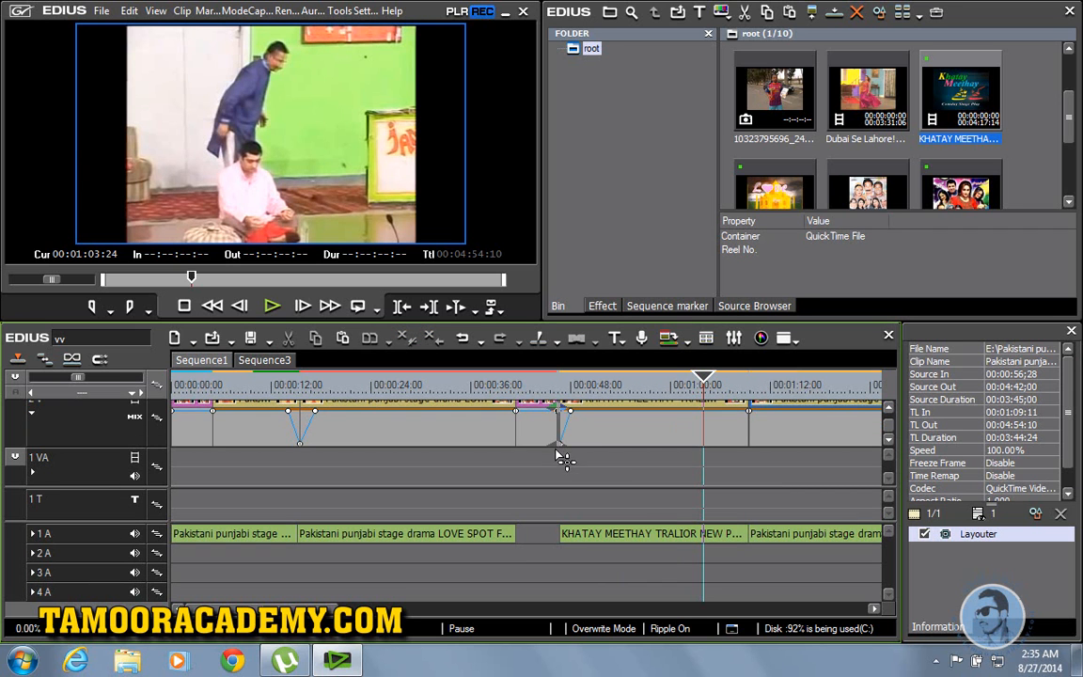
pyautogui.click(550, 412)
pyautogui.moveTo(561, 421); pyautogui.dragTo(555, 470)
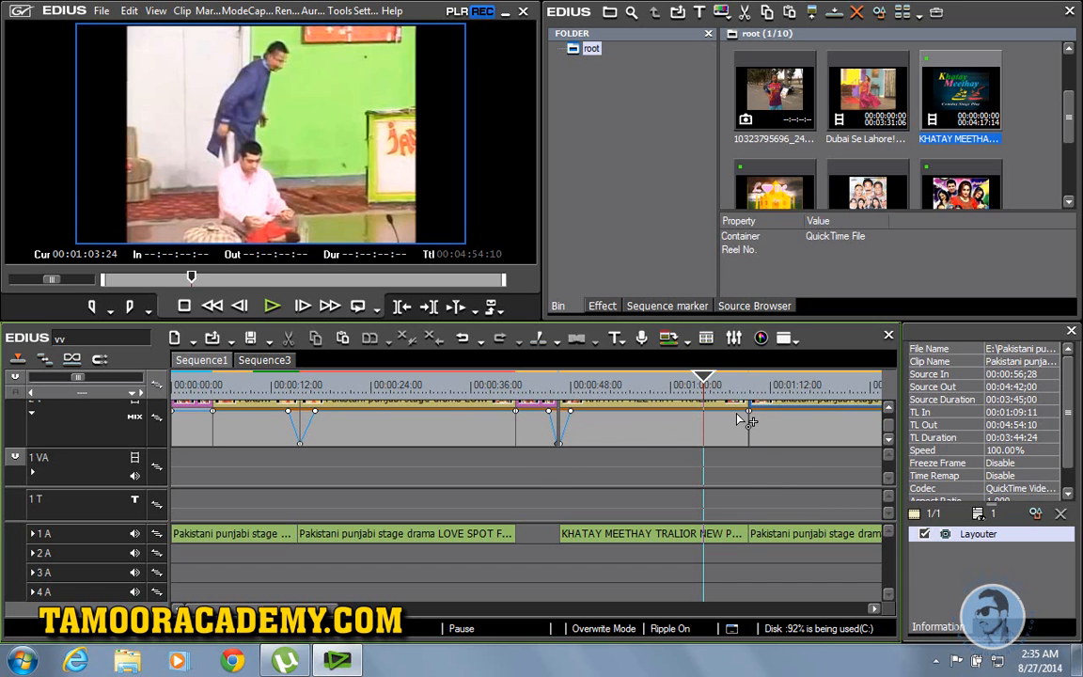
# Add fade-out and fade-in opacity keyframes at the cut before the second poster image and at the end of the KHATAY MEETHAY segment.
pyautogui.moveTo(749, 420); pyautogui.dragTo(742, 475)
pyautogui.moveTo(520, 417); pyautogui.dragTo(513, 464)
pyautogui.click(501, 411)
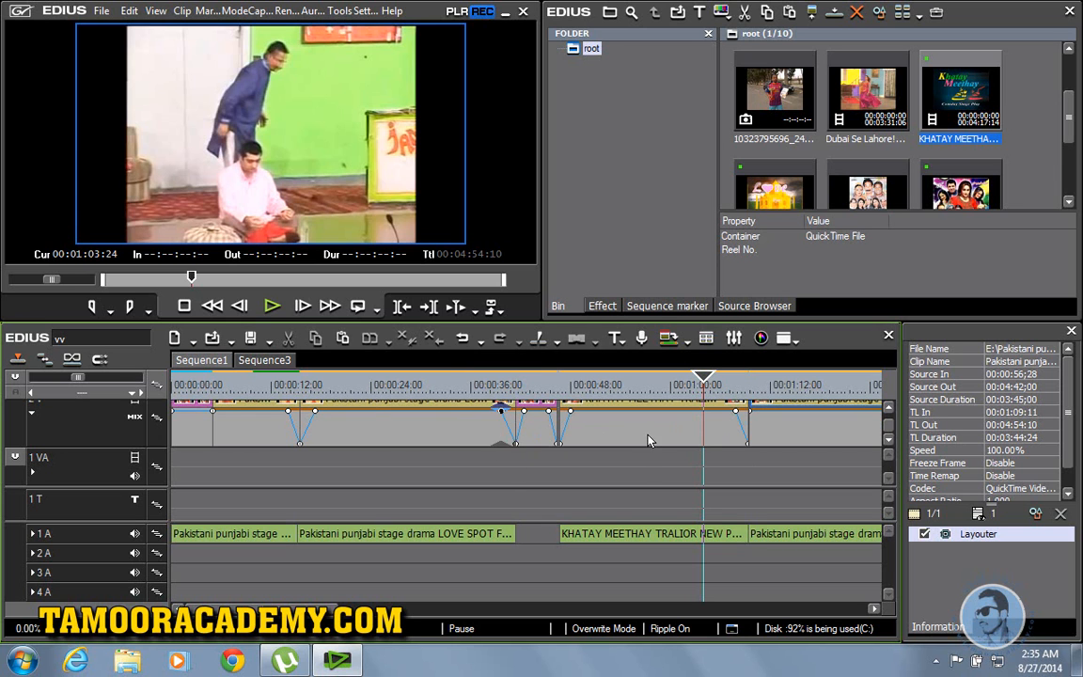
pyautogui.click(712, 434)
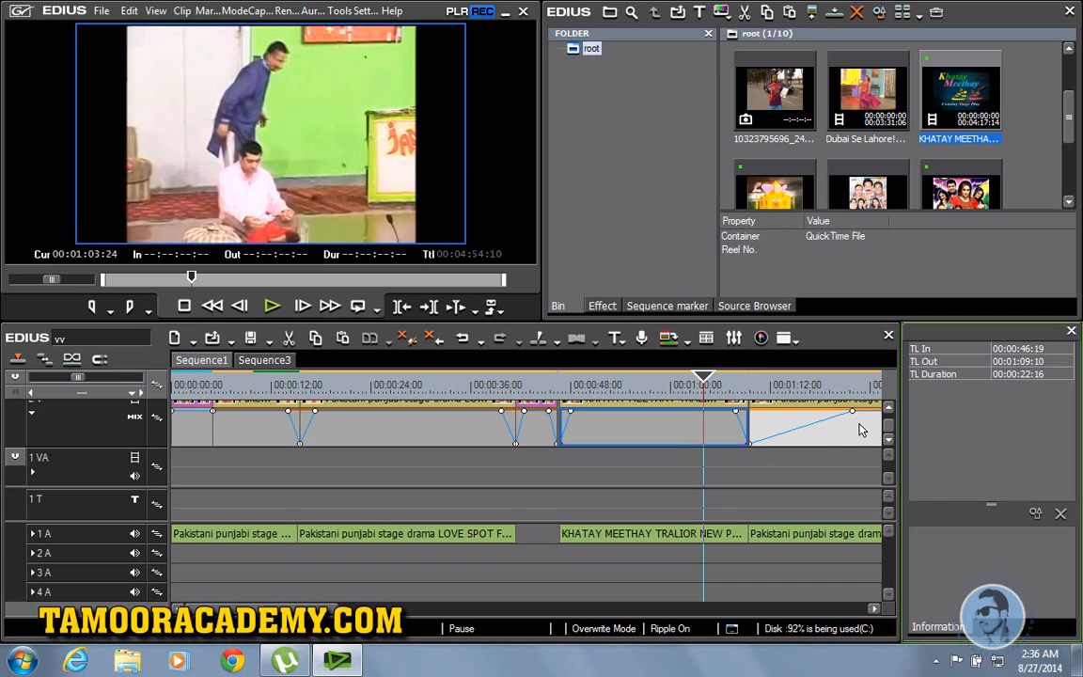
pyautogui.moveTo(854, 414); pyautogui.dragTo(796, 414)
# Preview the fade from the drama segment into the second poster image.
pyautogui.moveTo(282, 608); pyautogui.dragTo(185, 583)
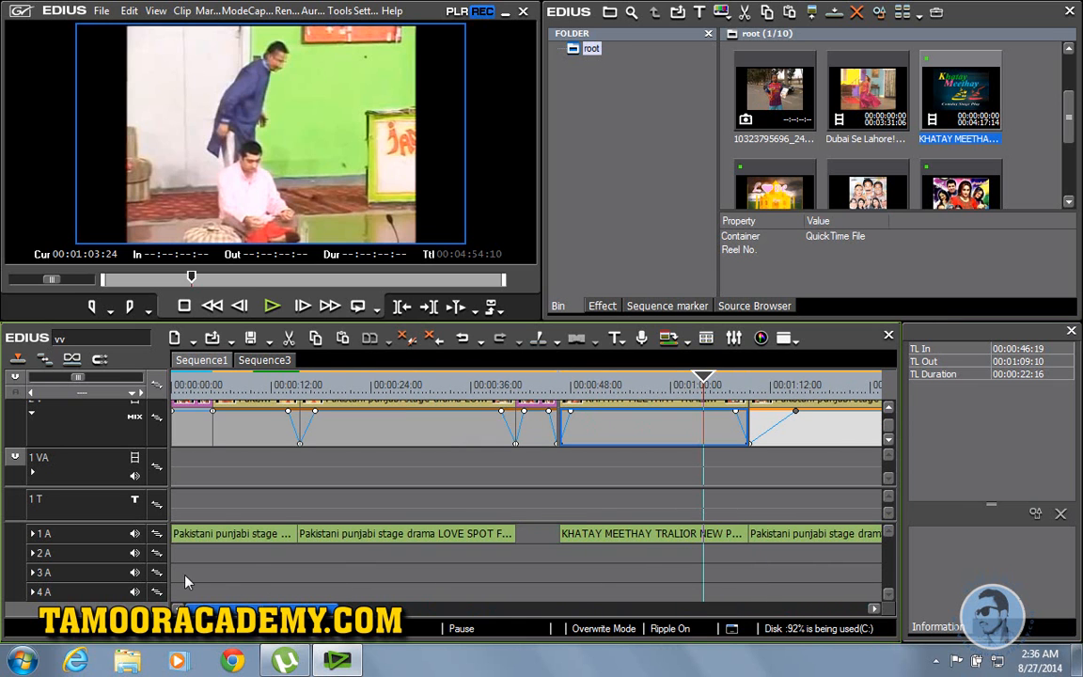
pyautogui.click(504, 387)
pyautogui.press('space')
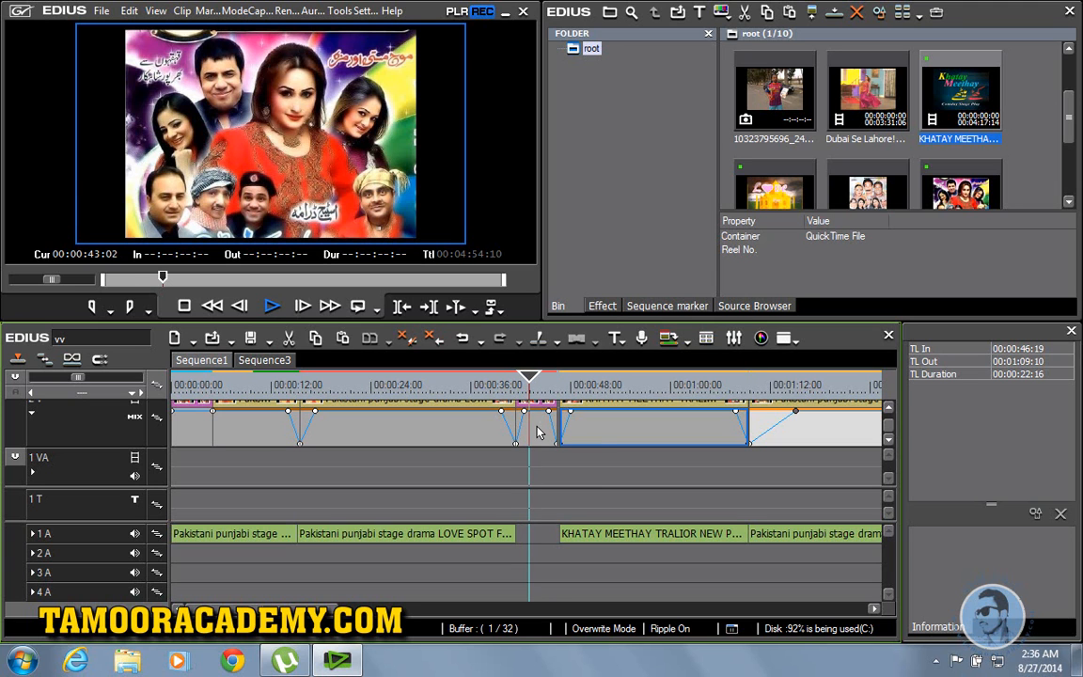
pyautogui.press('space')
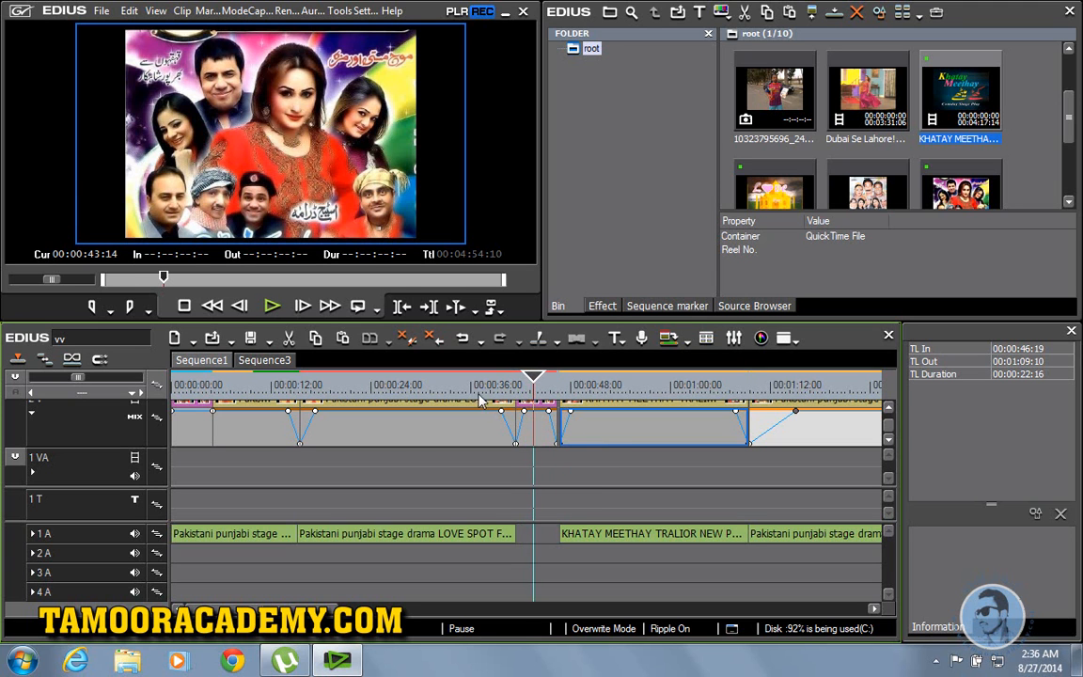
# Apply the saved Layouter1 effect to the second poster image on 2V and preview it.
pyautogui.scroll(1, 804, 399)
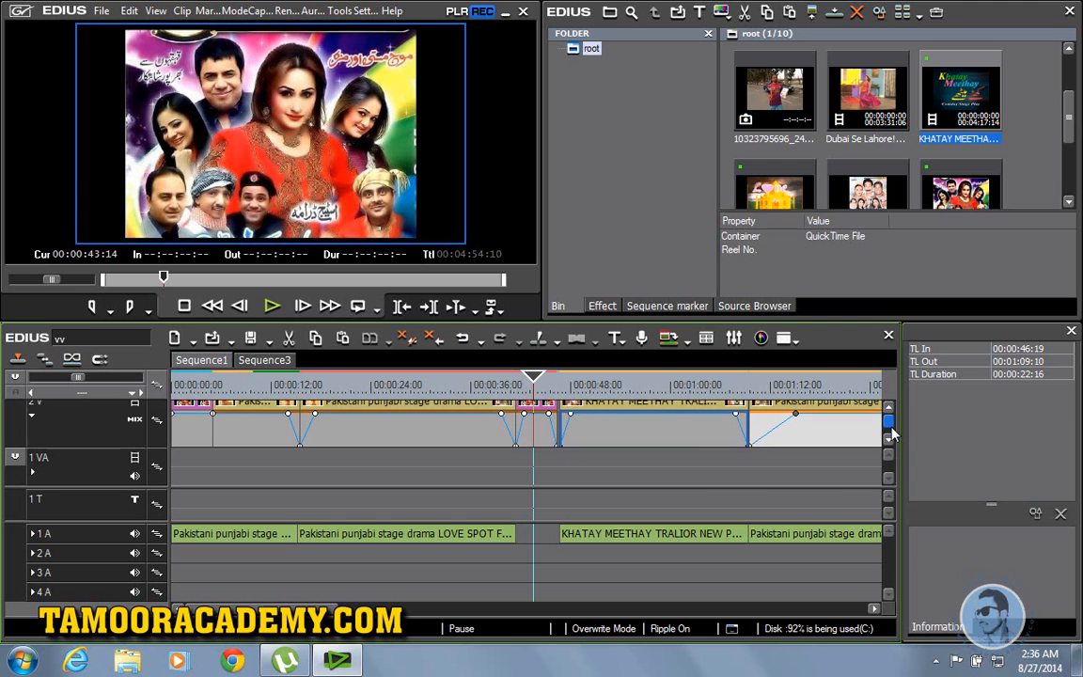
pyautogui.click(601, 306)
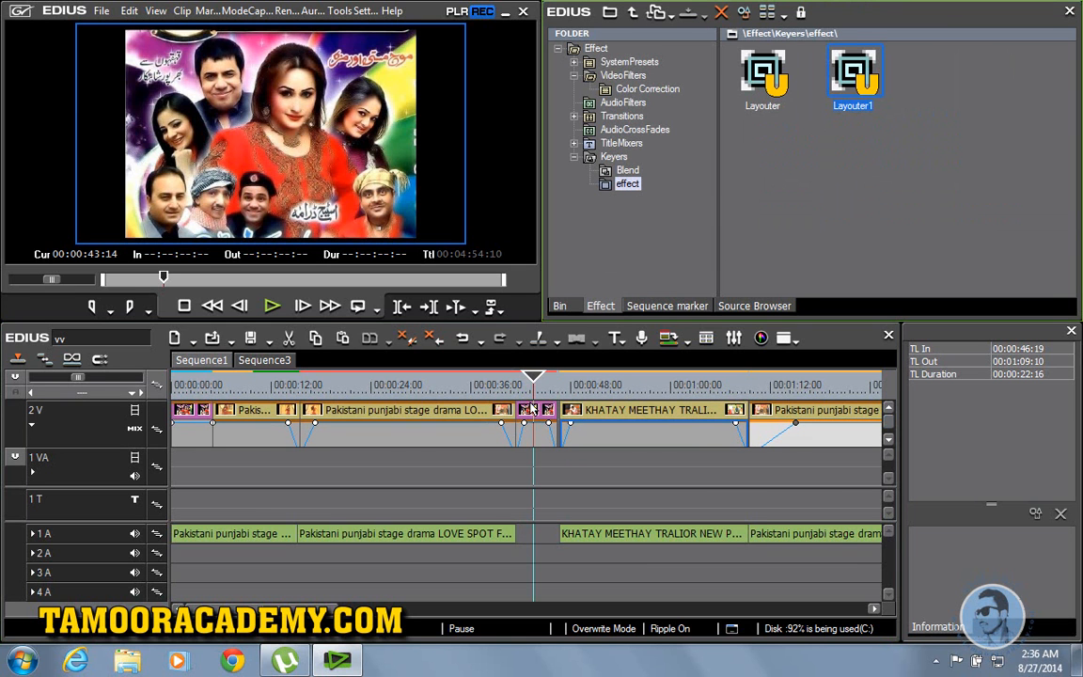
pyautogui.moveTo(810, 139); pyautogui.dragTo(534, 414)
pyautogui.press('space')
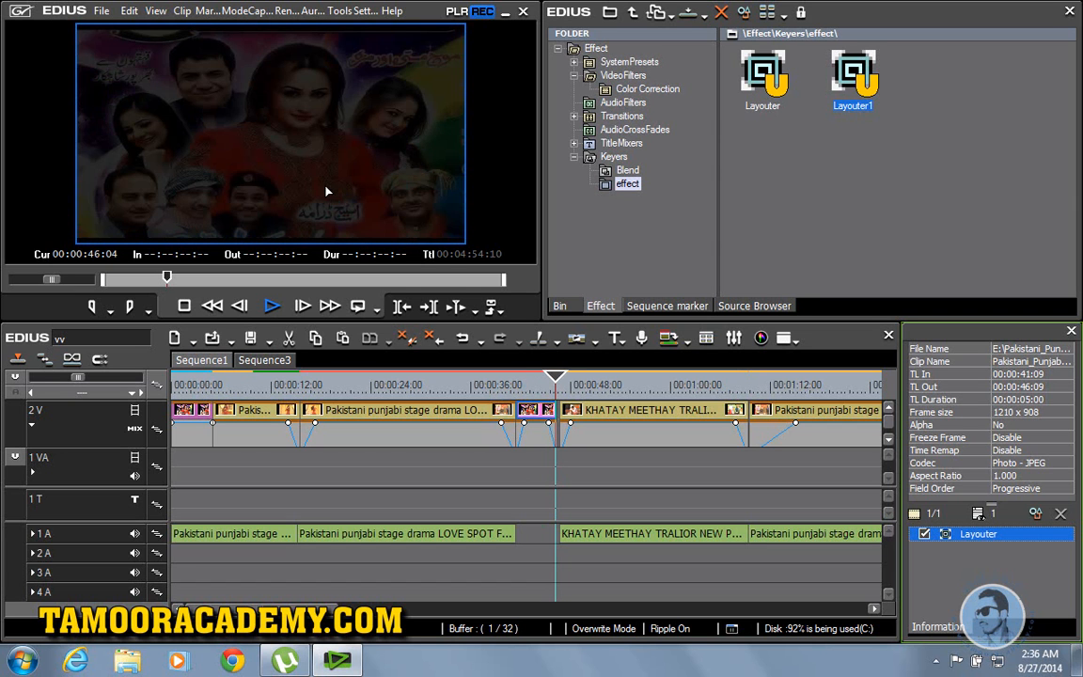
pyautogui.press('space')
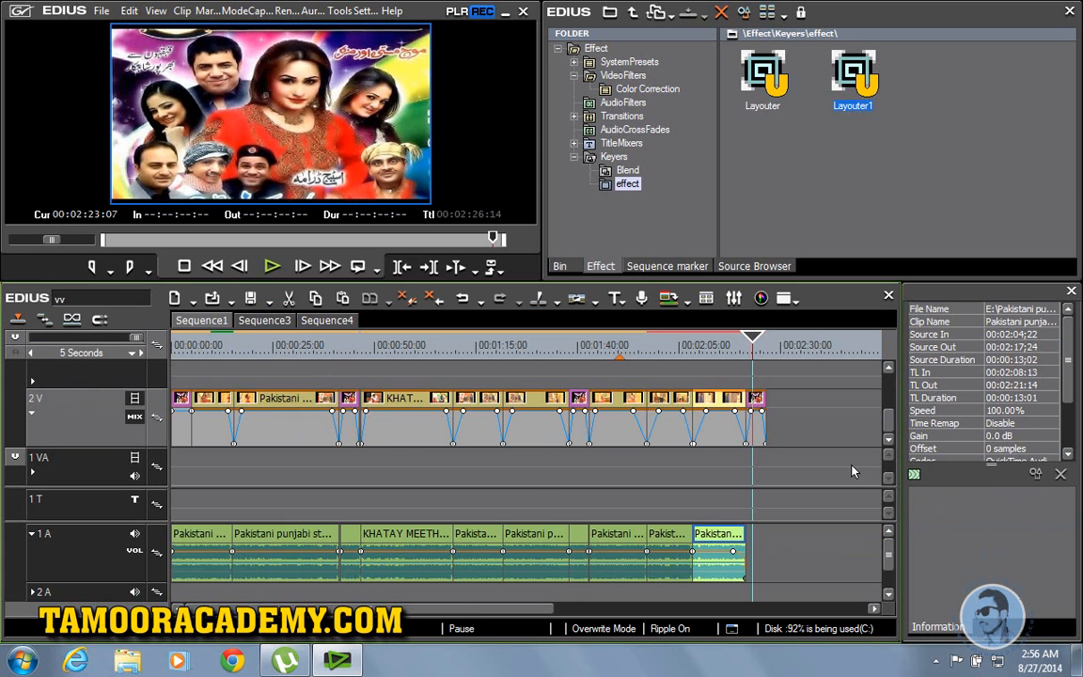
# Review the assembled promo in Sequence1, playing from the poster image at 00:01:42:00 into the following dance segment.
pyautogui.moveTo(695, 339); pyautogui.dragTo(515, 337)
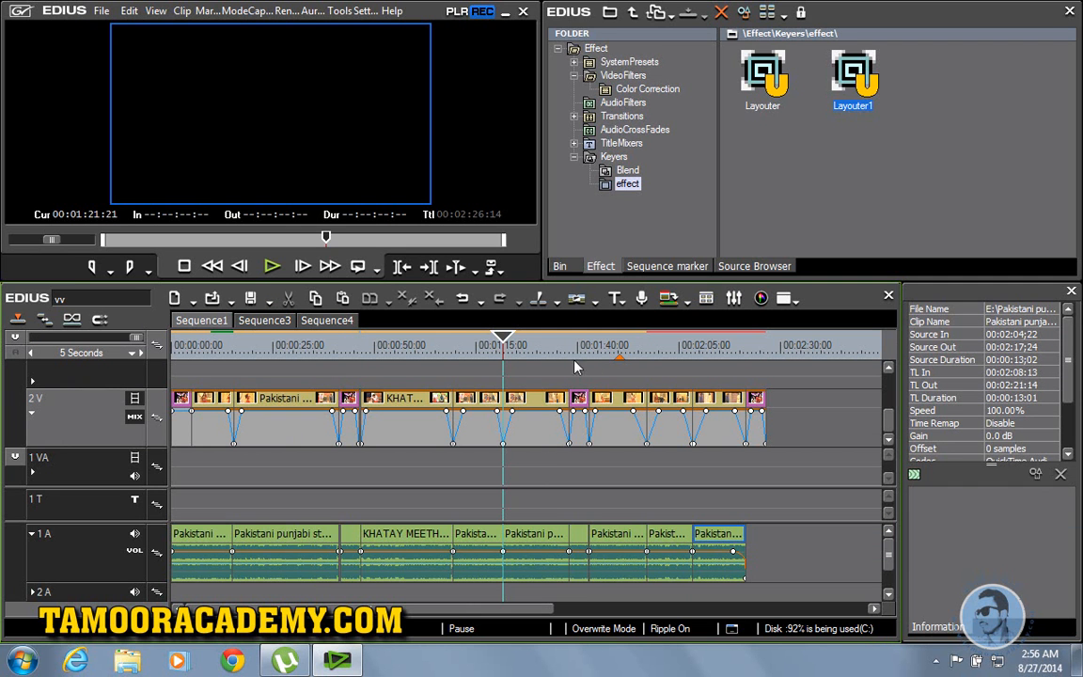
pyautogui.click(419, 344)
pyautogui.moveTo(397, 348); pyautogui.dragTo(581, 384)
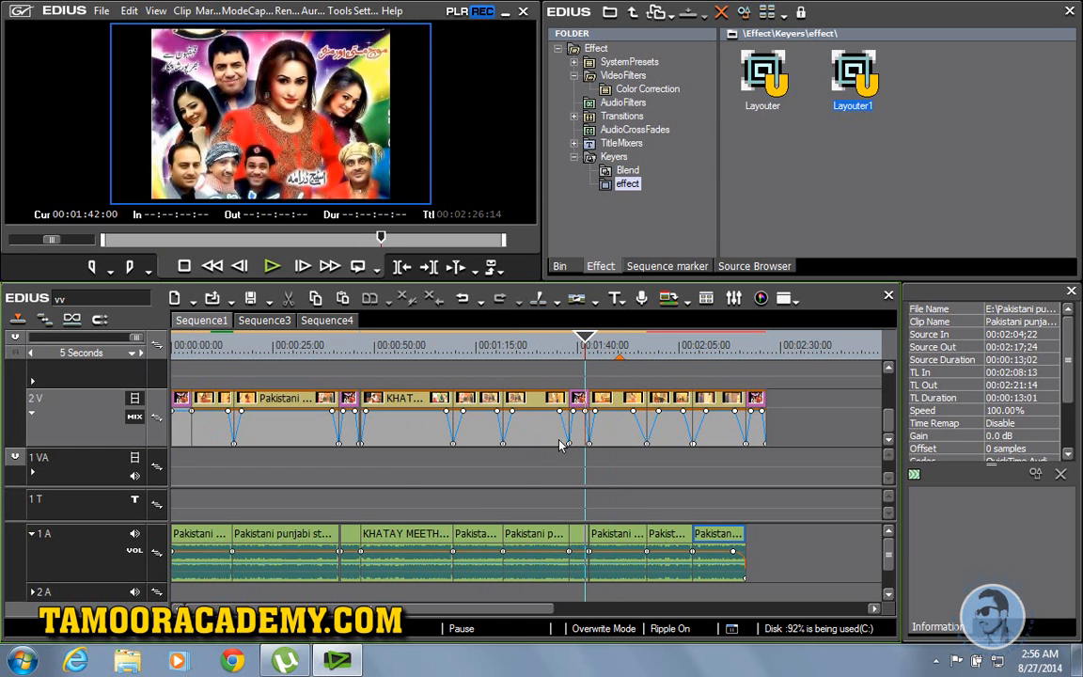
pyautogui.press('space')
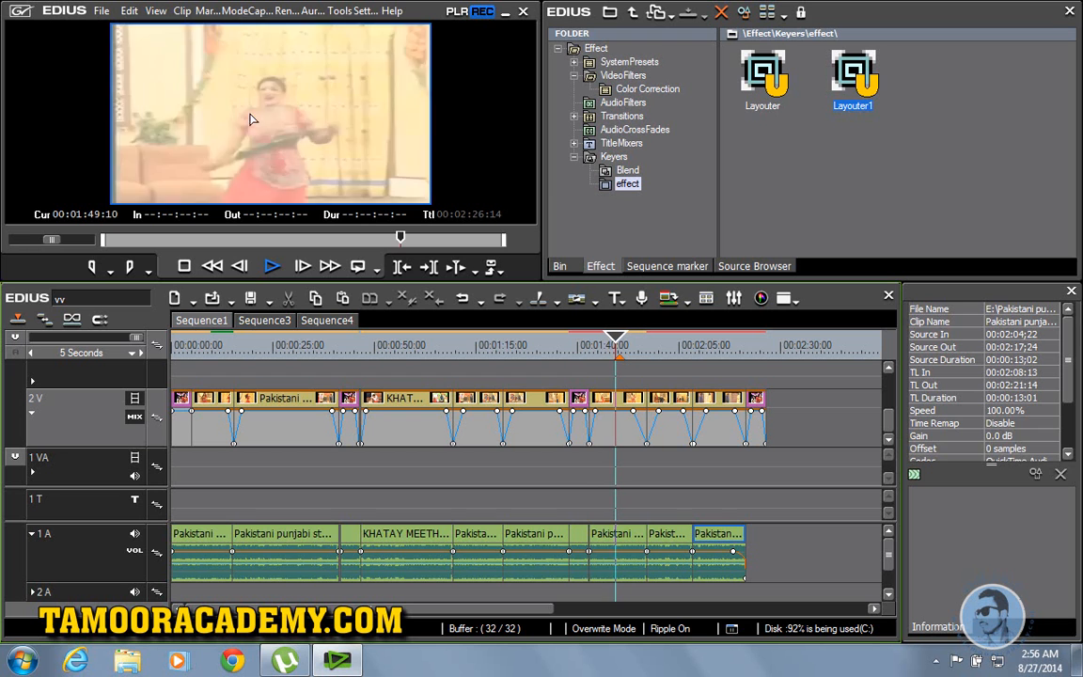
pyautogui.press('space')
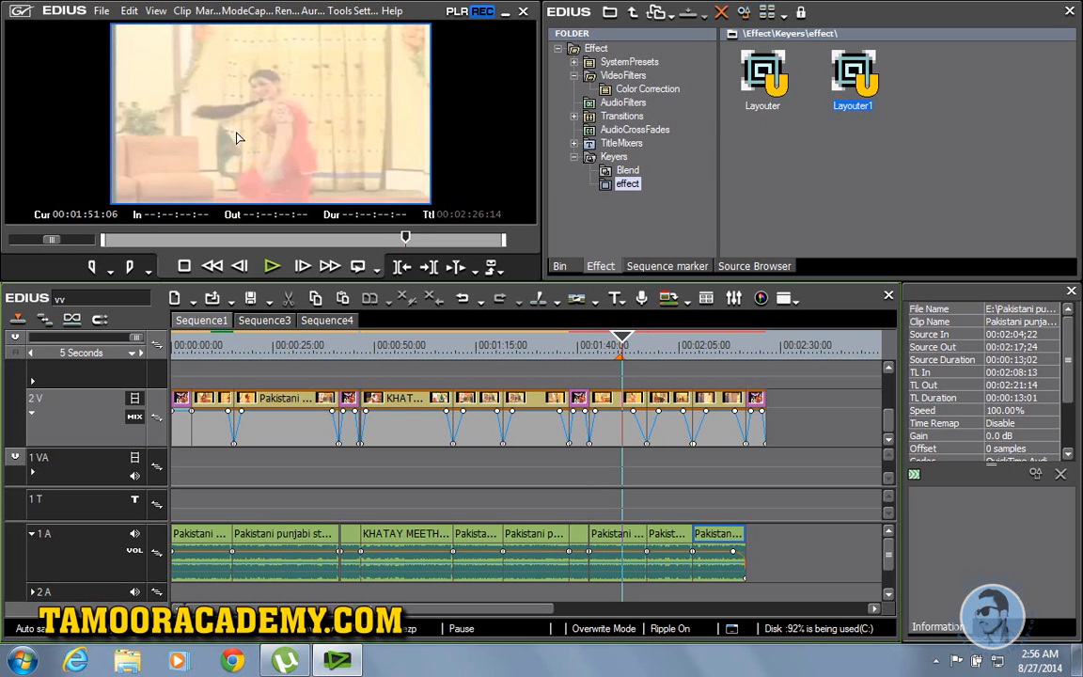
pyautogui.press('space')
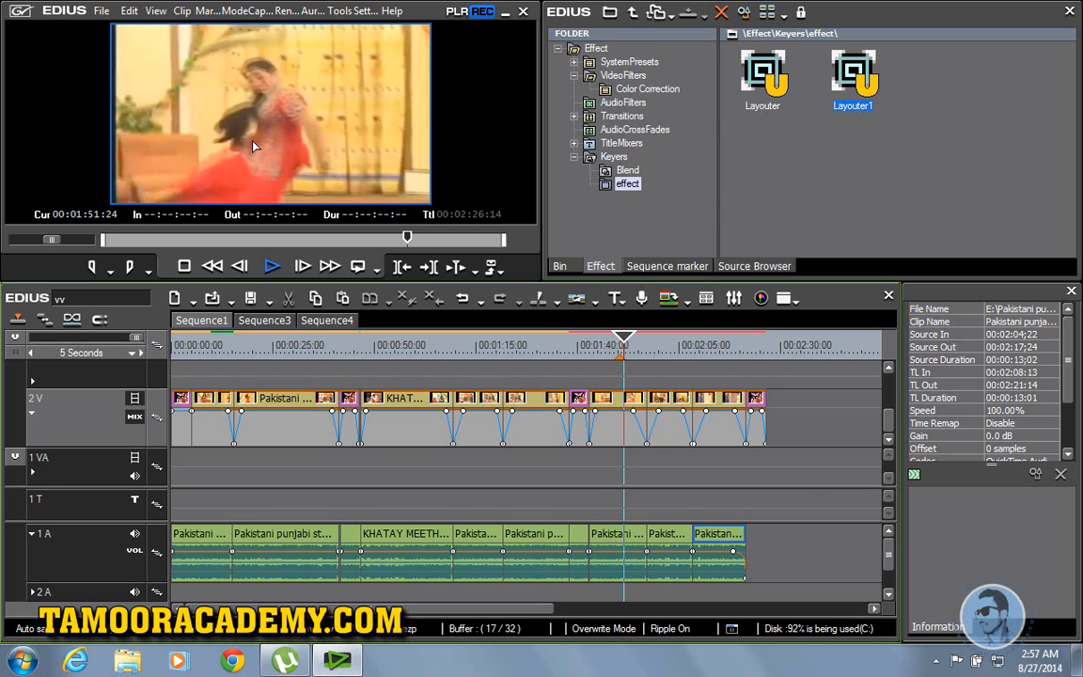
pyautogui.press('space')
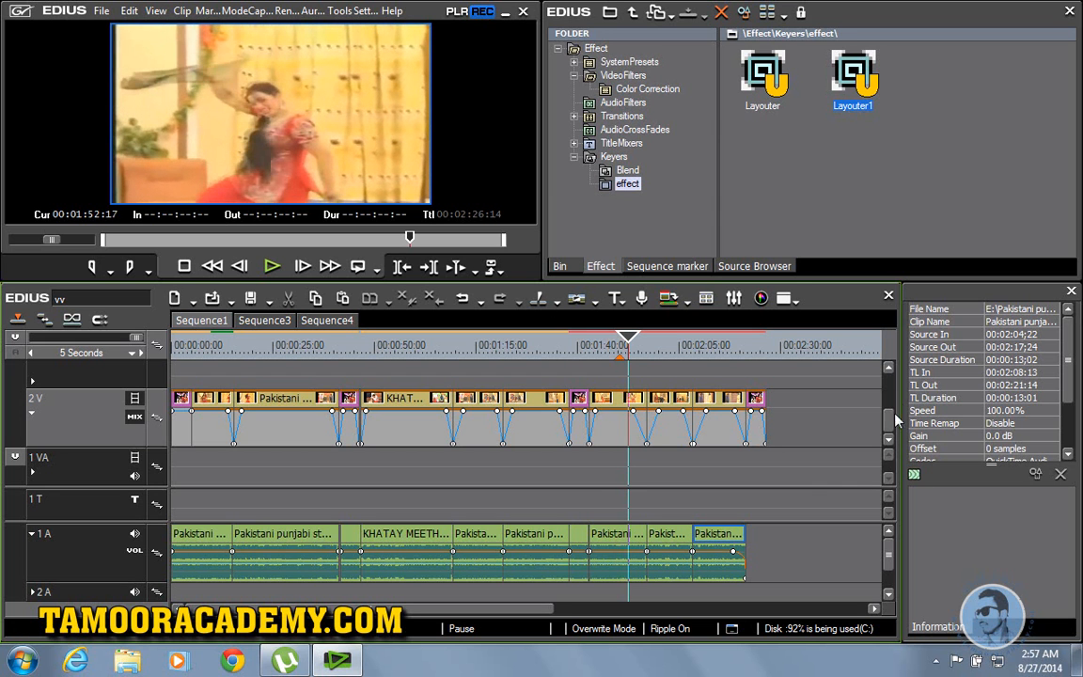
# Inspect the short overlay clips on track 4V and return the playhead to the start of the sequence.
pyautogui.moveTo(889, 417); pyautogui.dragTo(903, 371)
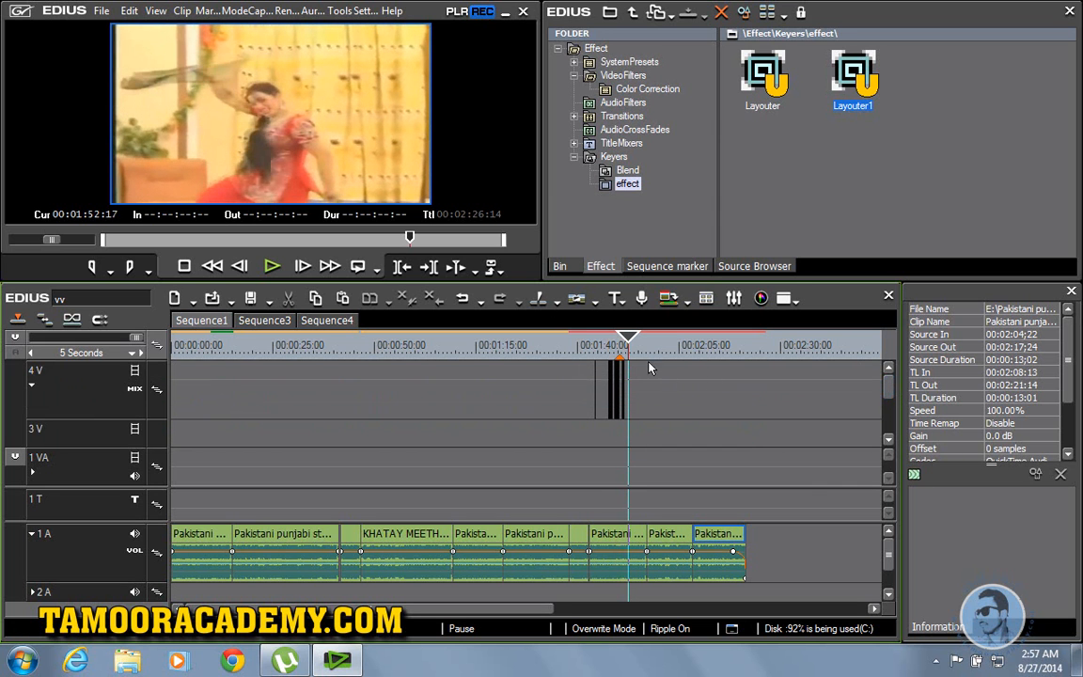
pyautogui.click(29, 381)
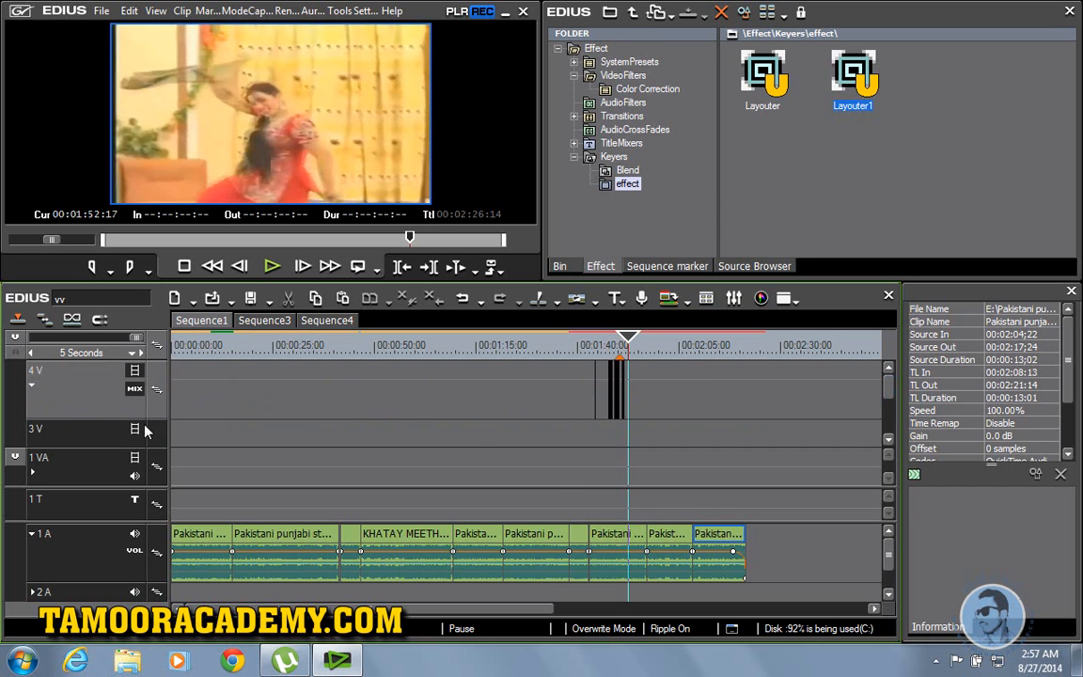
pyautogui.click(32, 385)
pyautogui.moveTo(885, 399); pyautogui.dragTo(879, 438)
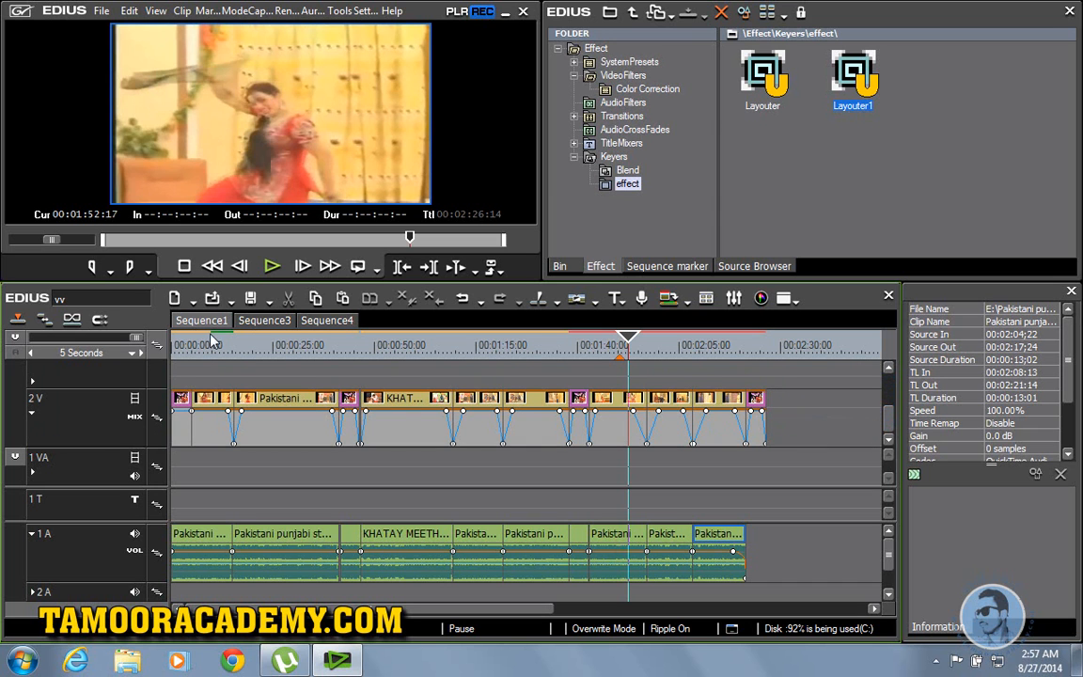
pyautogui.click(174, 347)
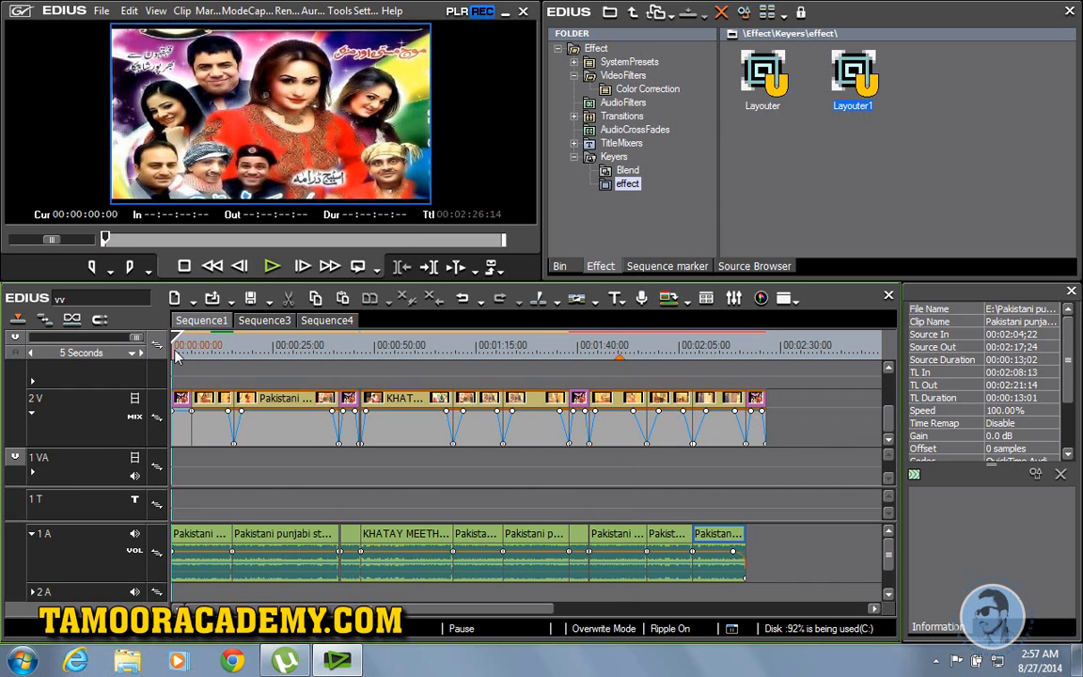
# Play Sequence1 from the start through the opening poster into the first dance segment and enlarge the preview monitor for a bigger picture.
pyautogui.press('space')
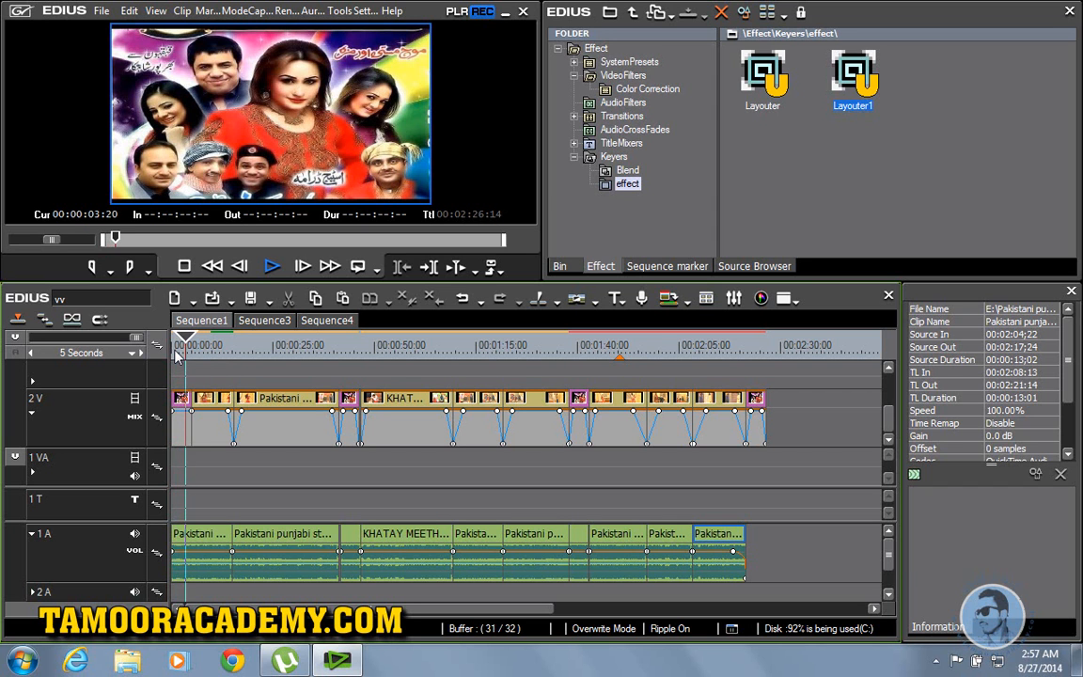
pyautogui.press('space')
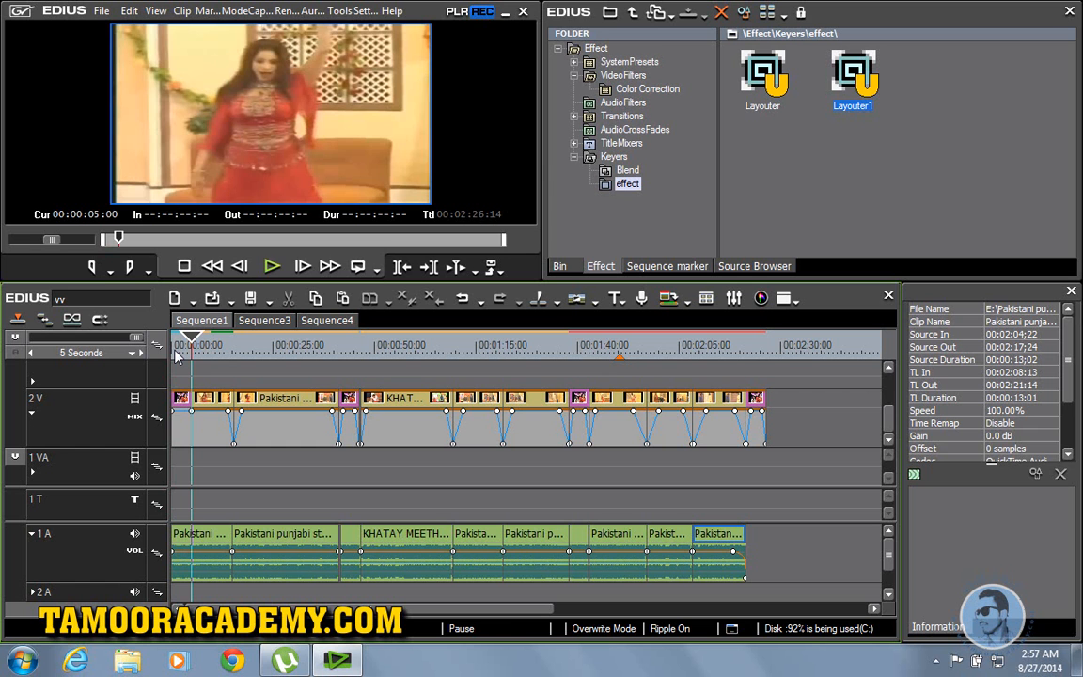
pyautogui.press('space')
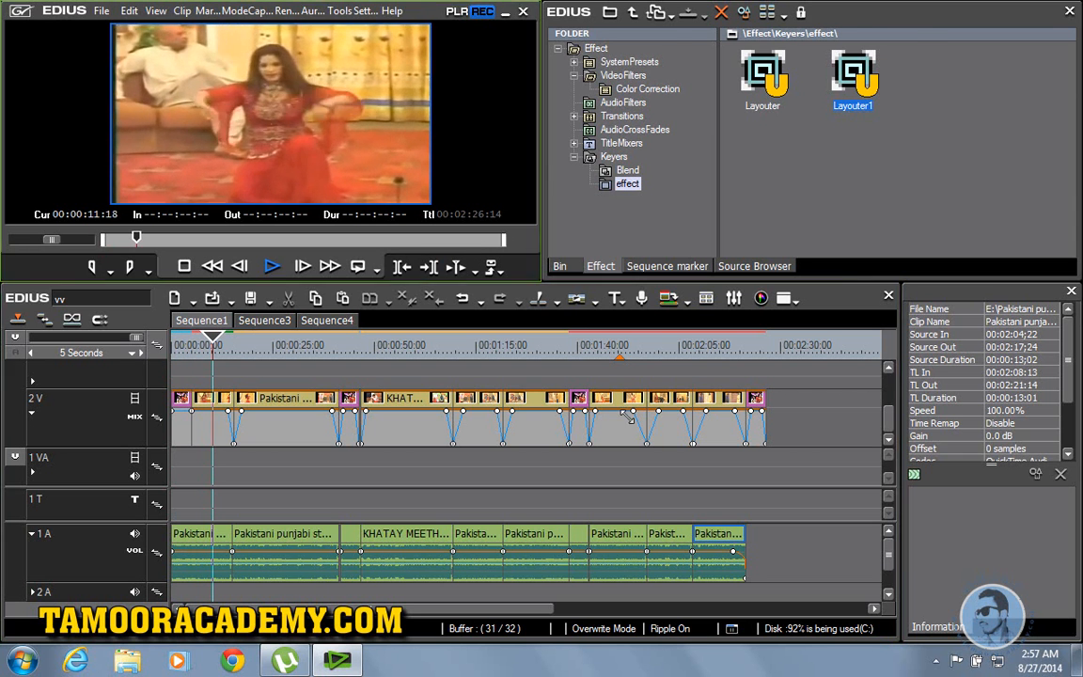
pyautogui.moveTo(536, 278); pyautogui.dragTo(623, 414)
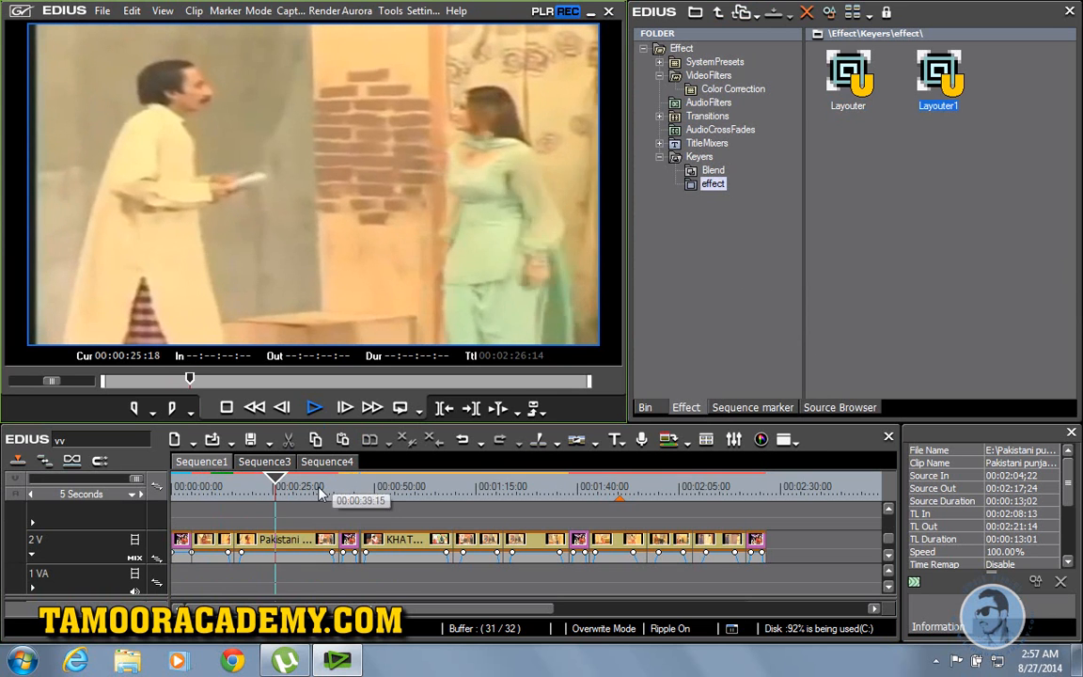
# Play Sequence1 from about 00:00:36 to review the fade into the second poster image and the KHATAY drama segment following it.
pyautogui.click(319, 494)
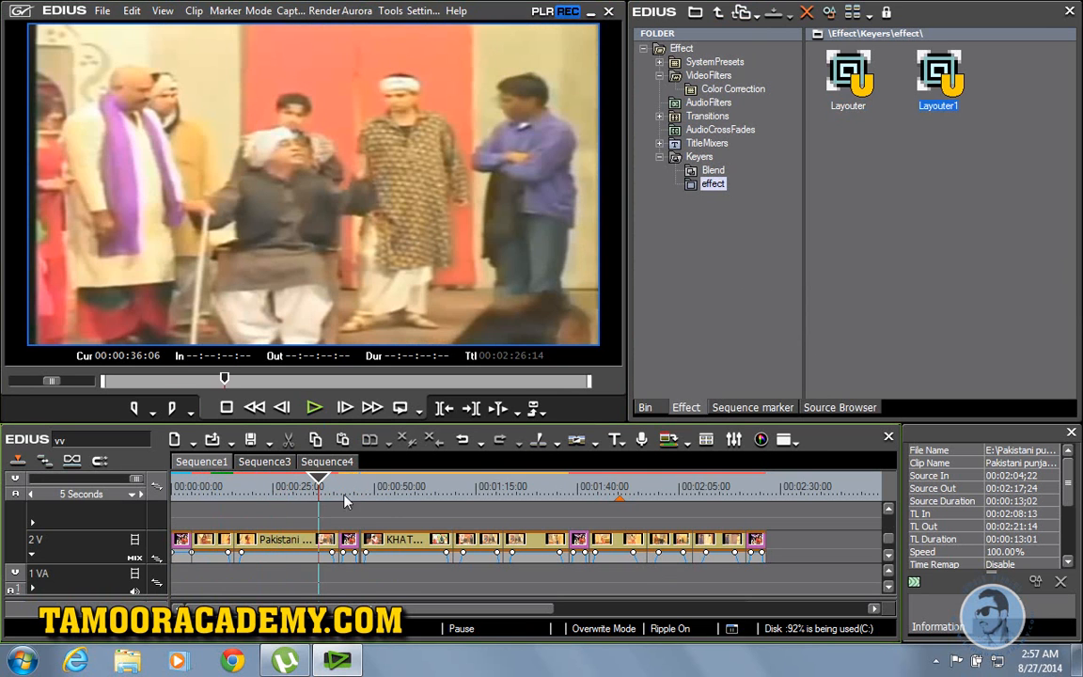
pyautogui.press('space')
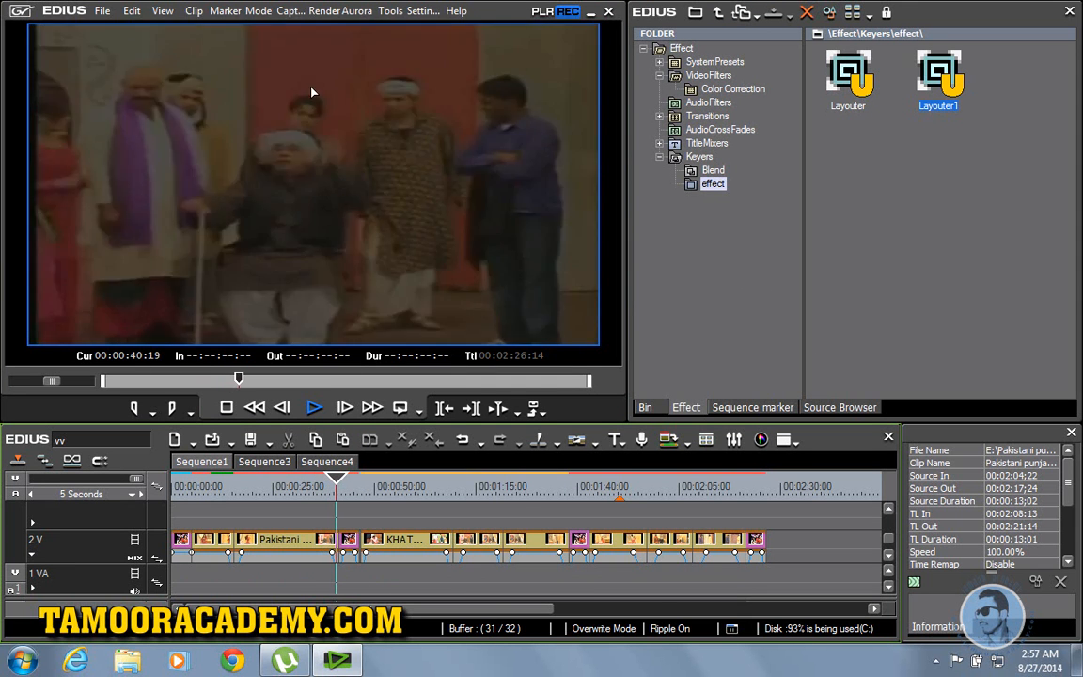
pyautogui.press('space')
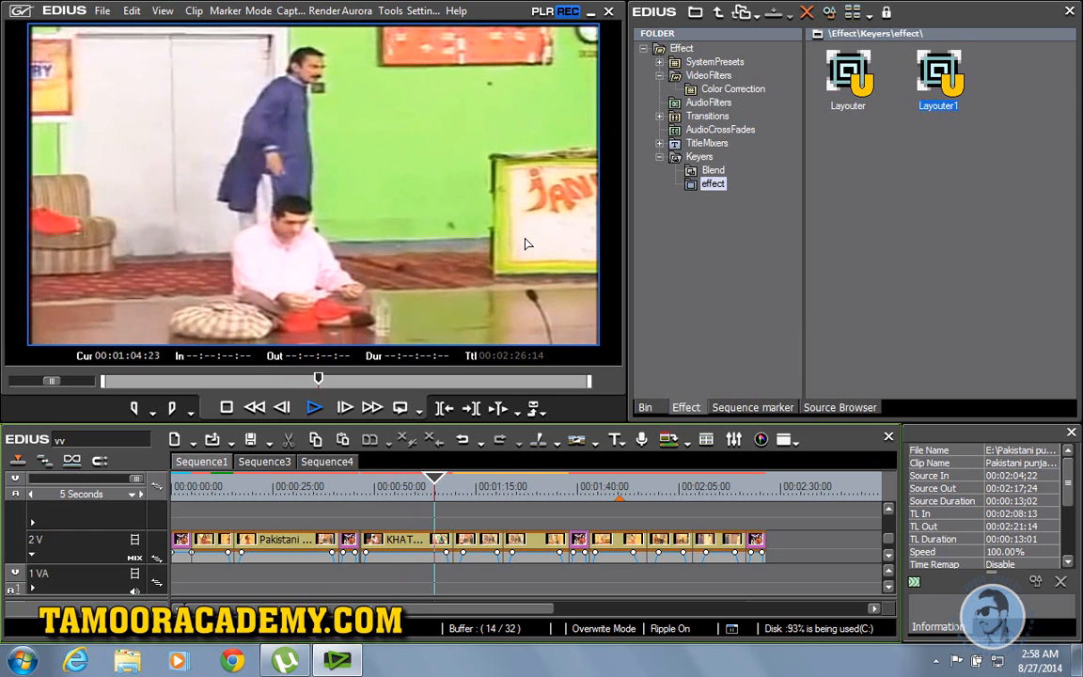
pyautogui.press('space')
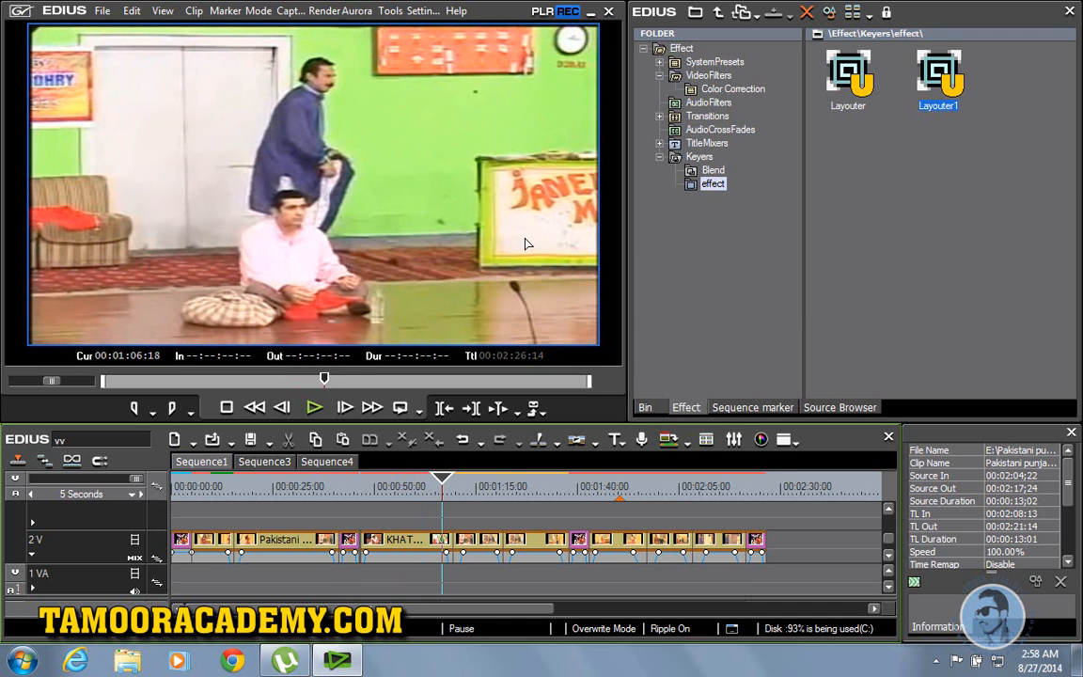
pyautogui.press('space')
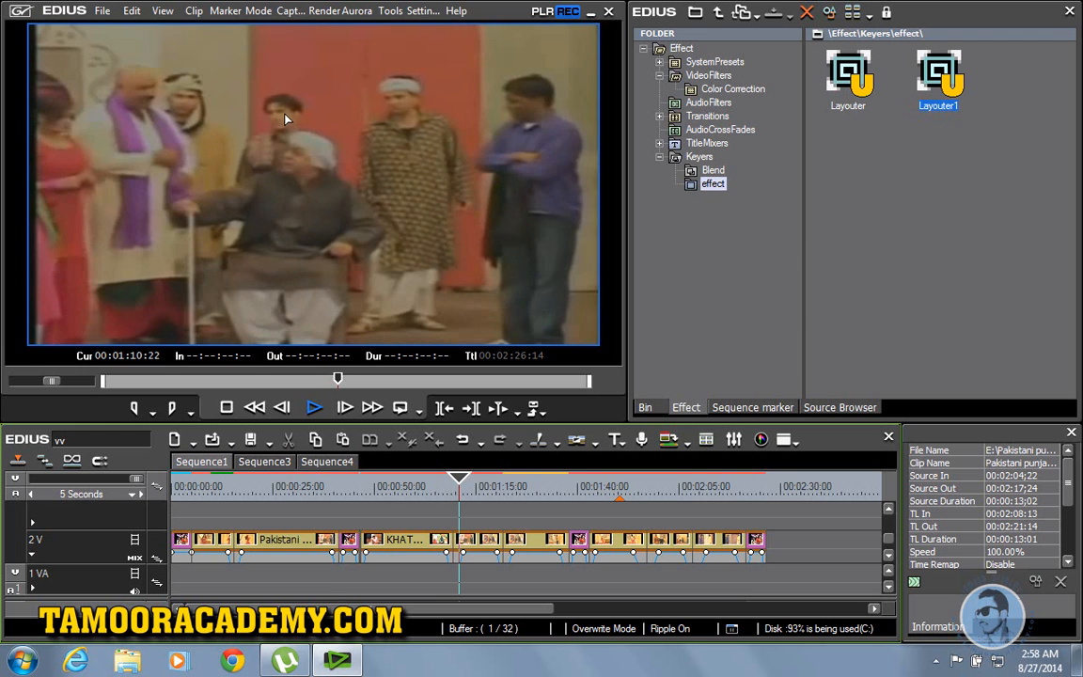
# Spot-check the remaining drama segments by playing Sequence1 from about 00:01:24 and from about 00:01:48.
pyautogui.click(514, 488)
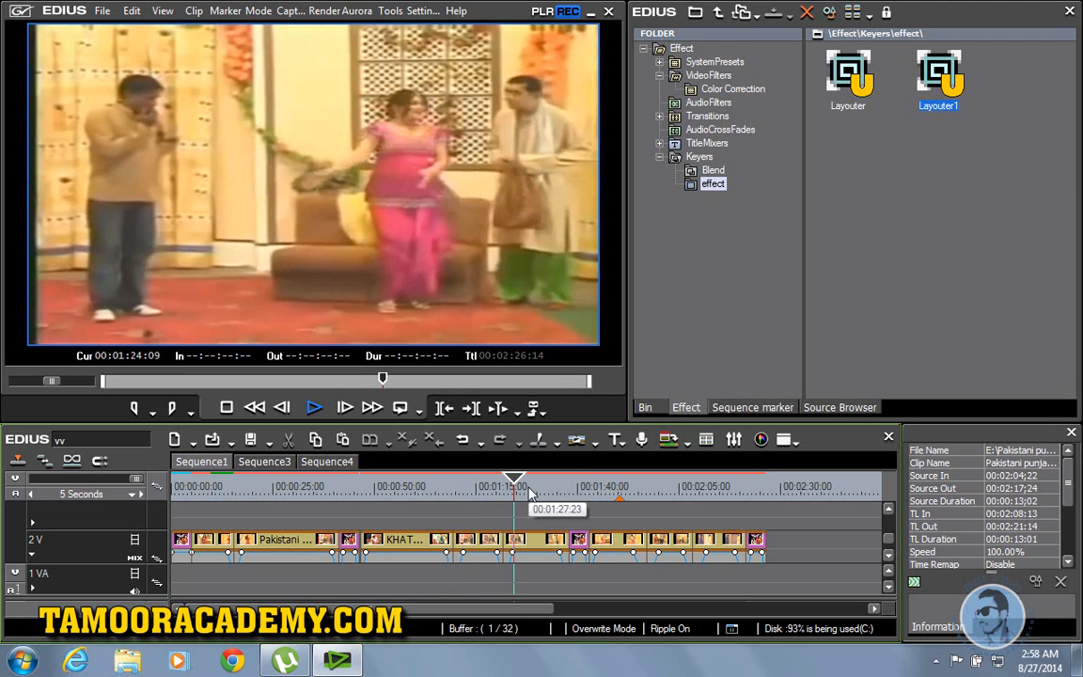
pyautogui.press('space')
pyautogui.click(609, 488)
pyautogui.press('space')
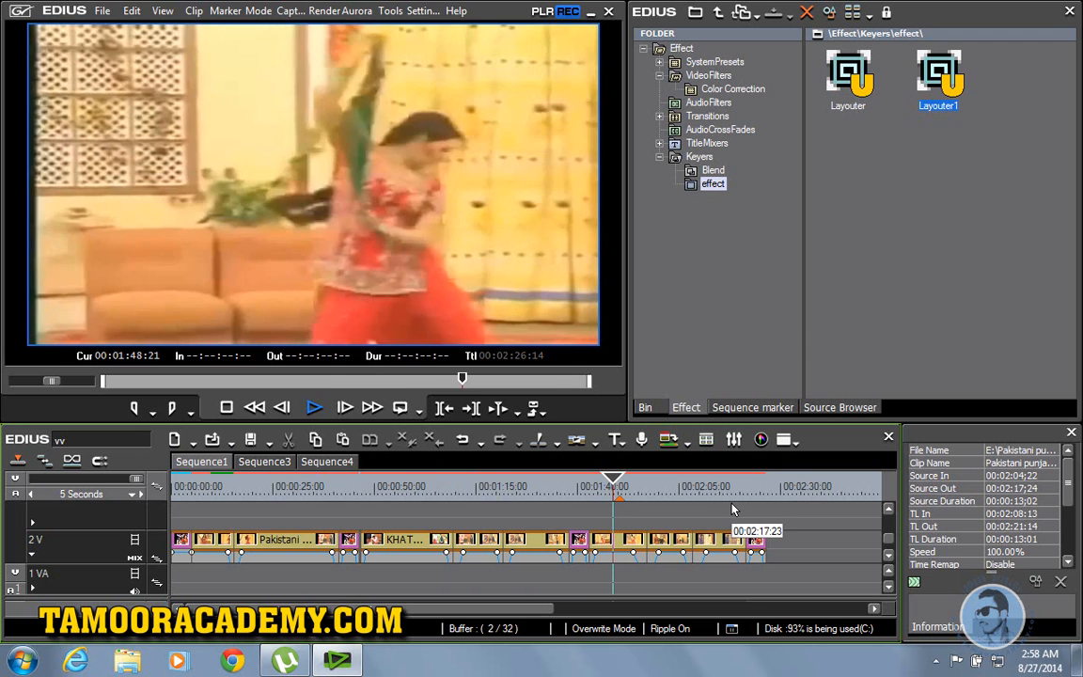
pyautogui.press('space')
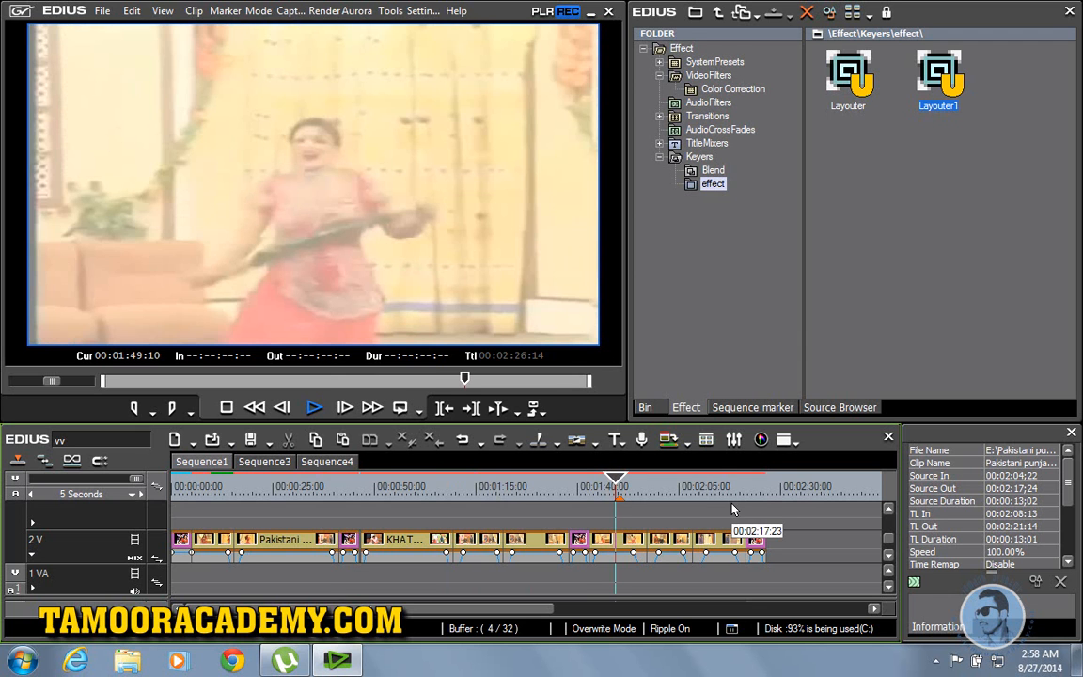